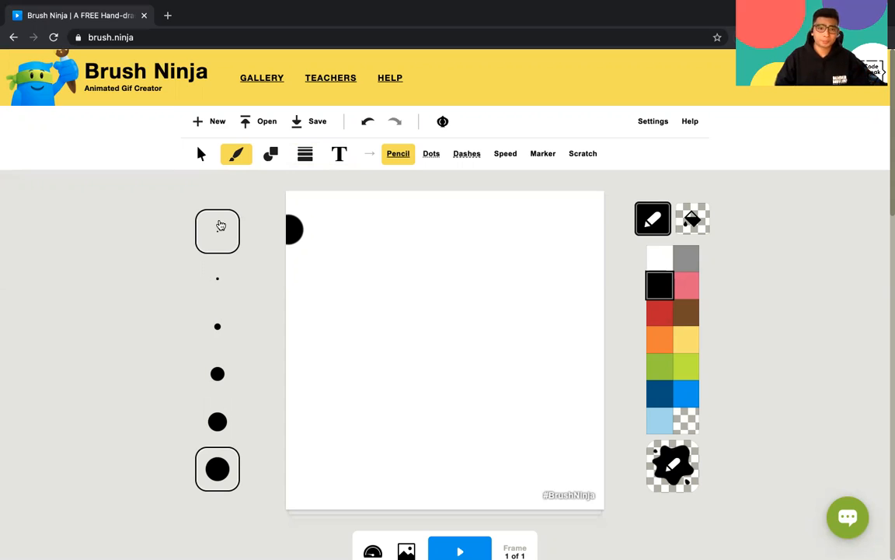
Step: Draw a short thin black pencil stroke at the canvas's upper left and a vertical one with the thickest brush at the upper right
{"action": "left_click", "coordinate": [218, 228]}
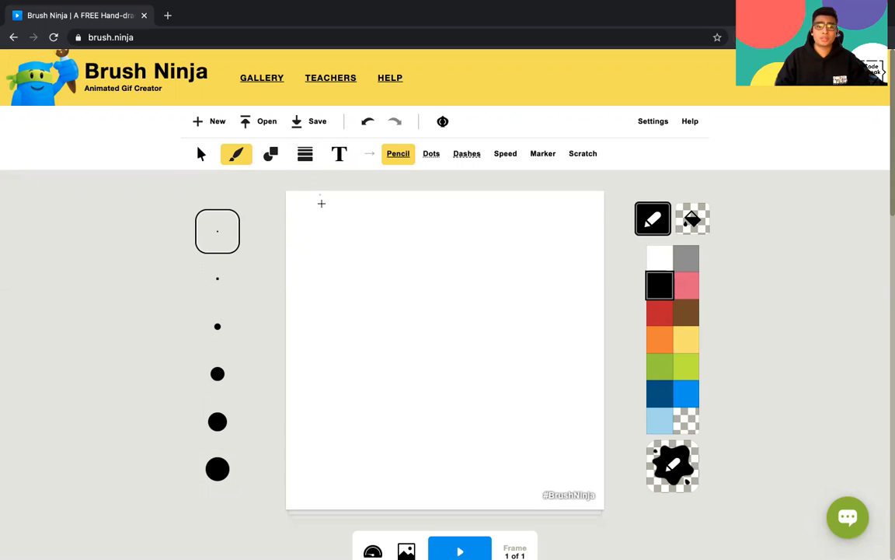
{"action": "left_click_drag", "start_coordinate": [315, 215], "coordinate": [320, 234]}
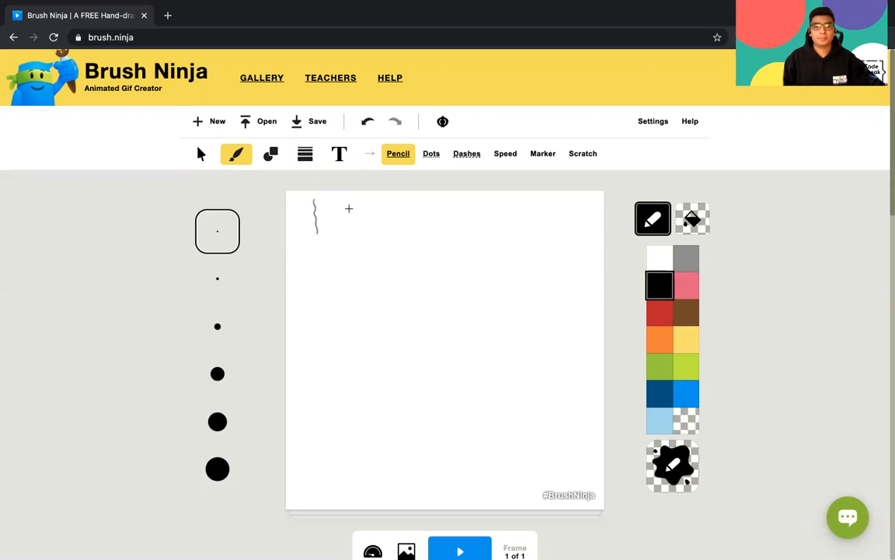
{"action": "left_click", "coordinate": [228, 473]}
{"action": "mouse_move", "coordinate": [543, 211]}
{"action": "left_mouse_down"}
{"action": "mouse_move", "coordinate": [542, 286]}
{"action": "mouse_move", "coordinate": [564, 235]}
{"action": "mouse_move", "coordinate": [555, 305]}
{"action": "left_mouse_up"}
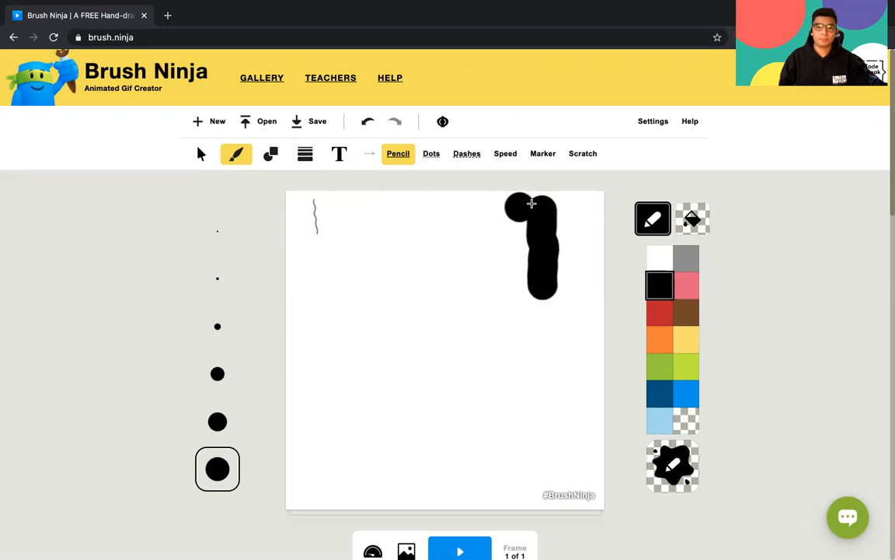
Step: Select all strokes on the canvas and delete them
{"action": "left_click", "coordinate": [201, 153]}
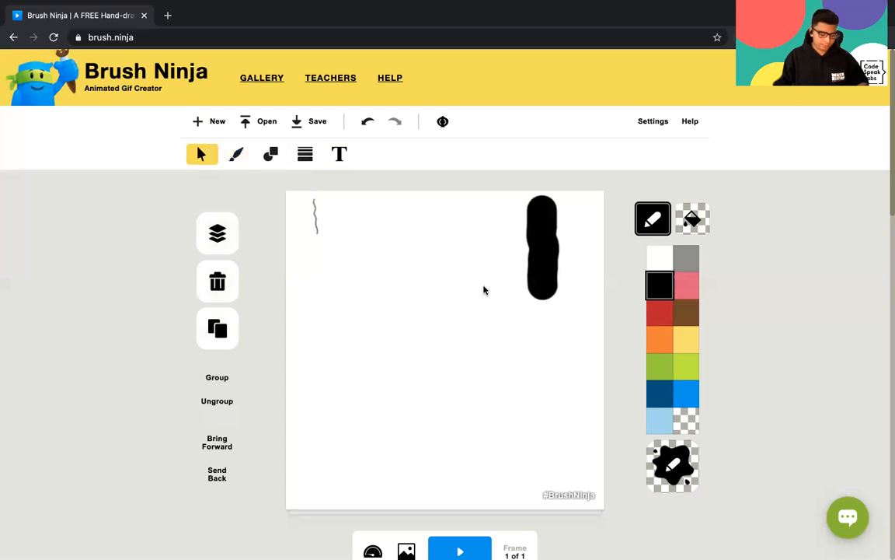
{"action": "key", "text": "super+a"}
{"action": "key", "text": "Delete"}
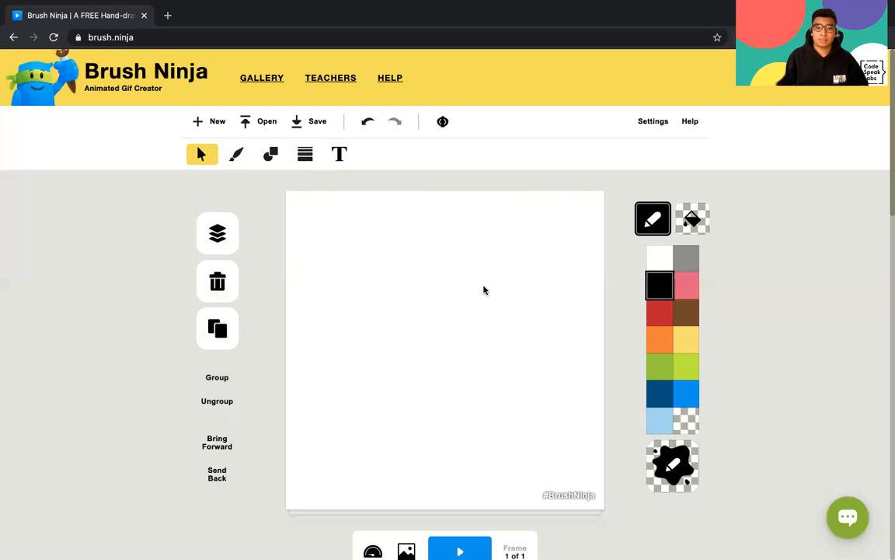
Step: With the pencil at the third-smallest brush size, draw a short light-yellow squiggle and a green one to its right in the canvas's upper half
{"action": "left_click", "coordinate": [237, 154]}
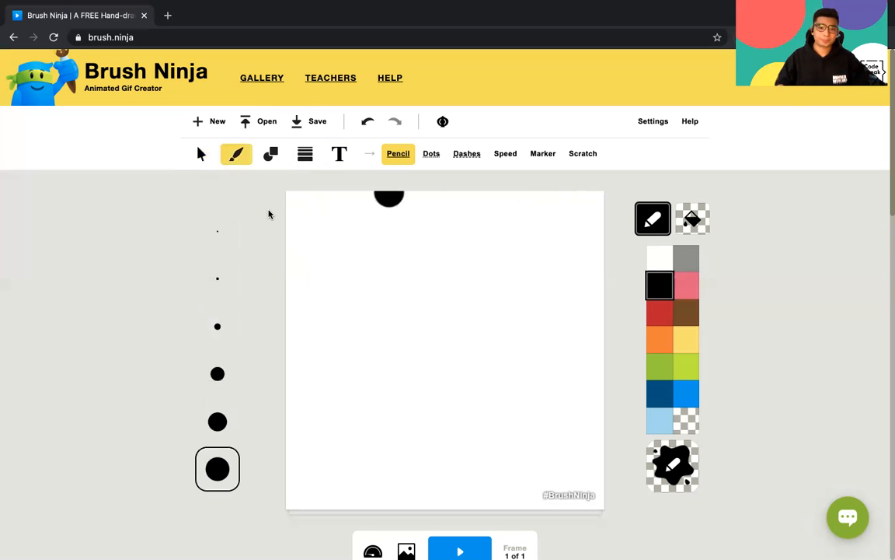
{"action": "left_click", "coordinate": [218, 328]}
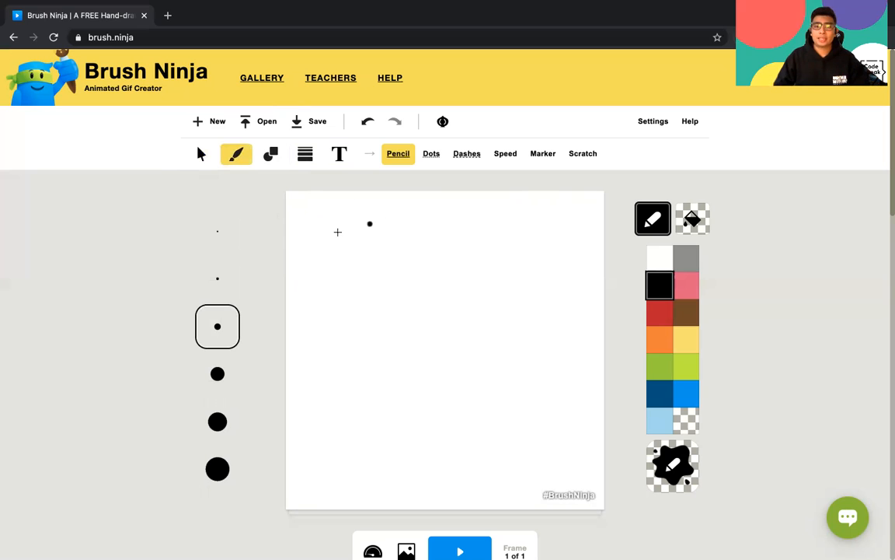
{"action": "left_click", "coordinate": [664, 265]}
{"action": "left_click", "coordinate": [687, 285]}
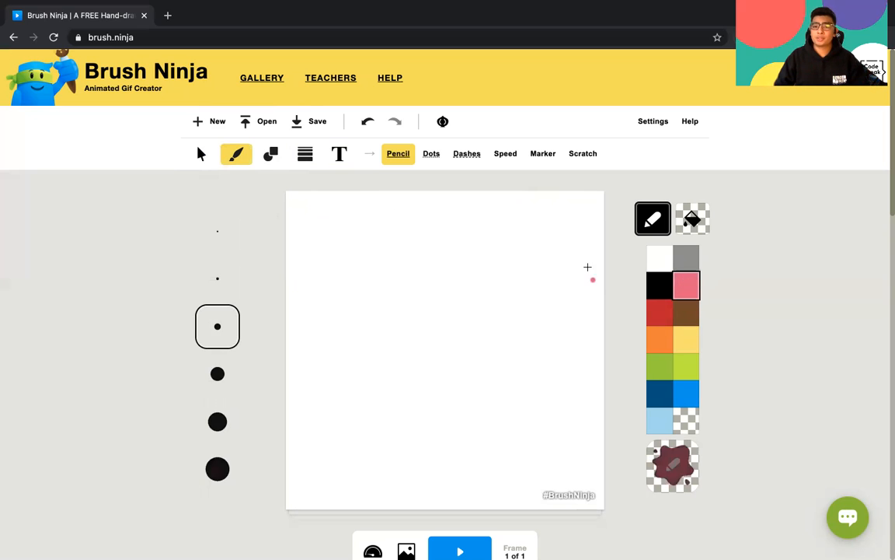
{"action": "left_click", "coordinate": [685, 314]}
{"action": "left_click", "coordinate": [687, 342]}
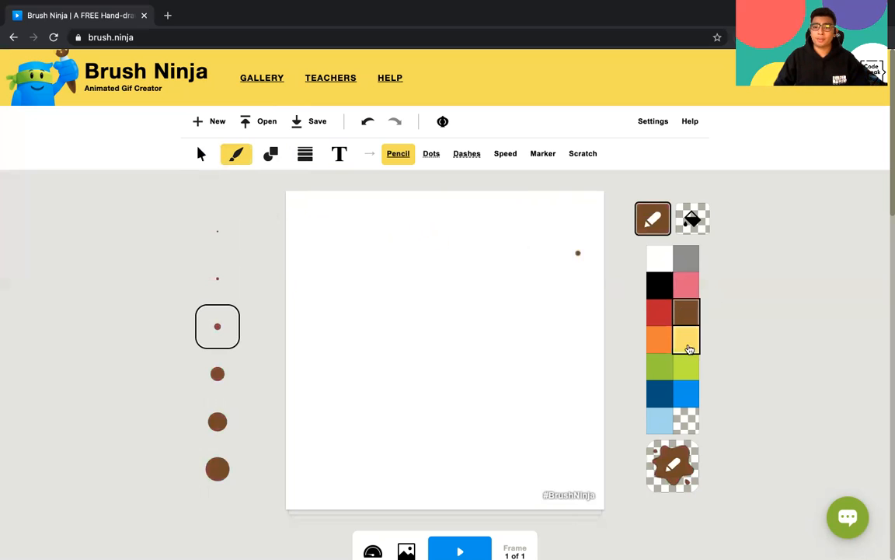
{"action": "left_click_drag", "start_coordinate": [388, 232], "coordinate": [397, 265]}
{"action": "left_click", "coordinate": [659, 366]}
{"action": "left_click_drag", "start_coordinate": [445, 242], "coordinate": [450, 265]}
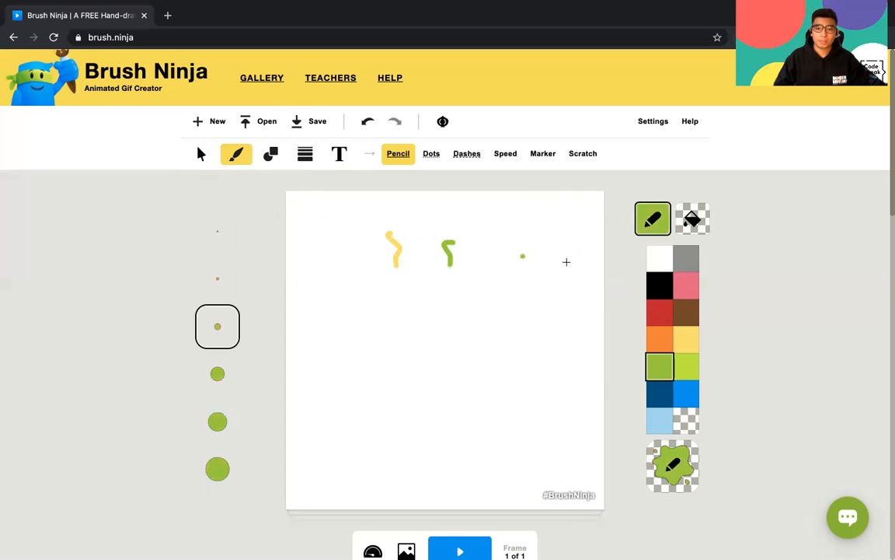
Step: Change the selected green palette colour to custom blue #3026CD and draw a long vertical wavy stroke right of the green one
{"action": "left_click", "coordinate": [671, 462]}
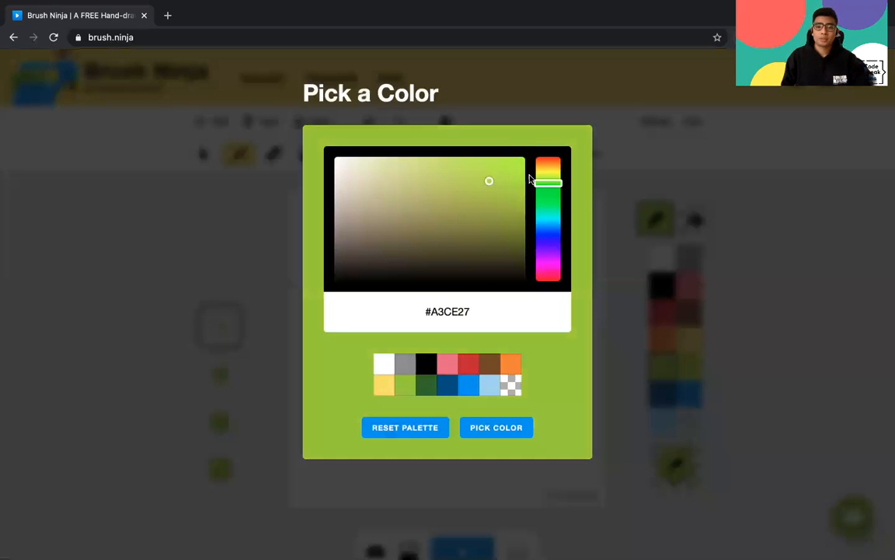
{"action": "left_click_drag", "start_coordinate": [545, 182], "coordinate": [553, 227]}
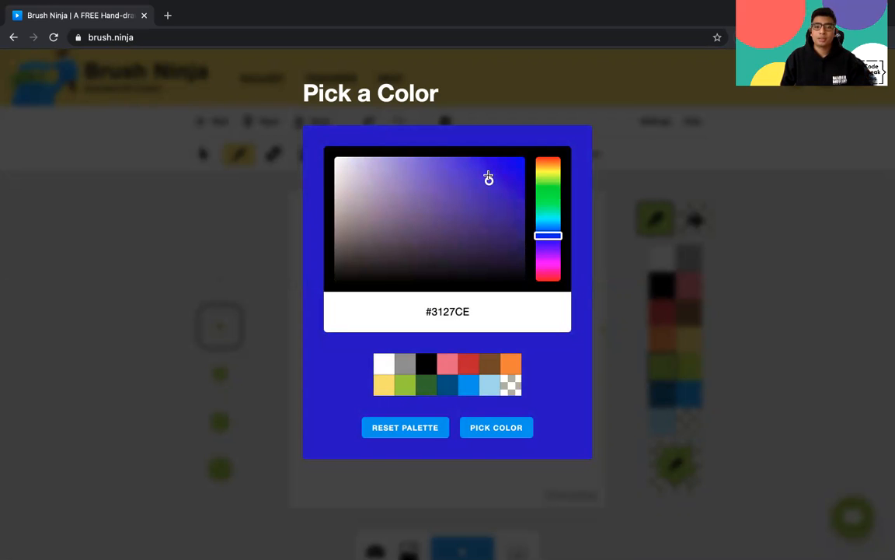
{"action": "left_click_drag", "start_coordinate": [518, 167], "coordinate": [335, 292]}
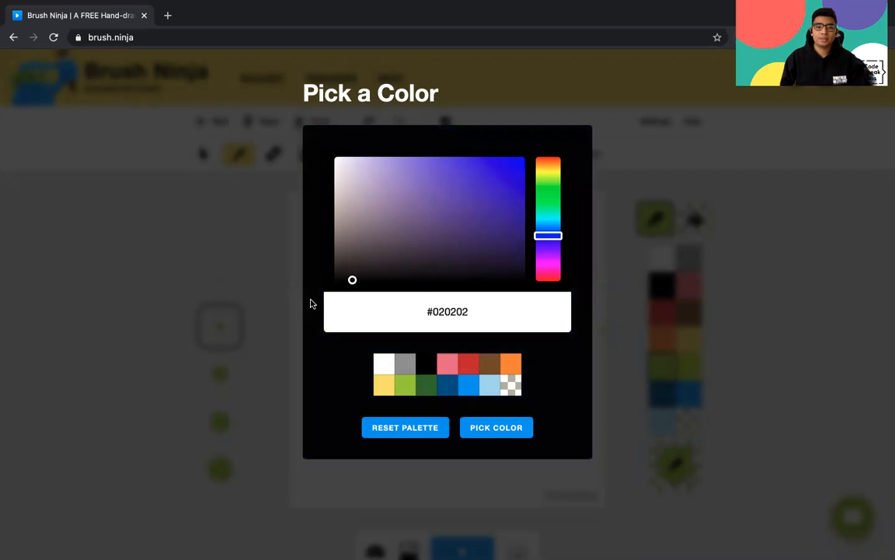
{"action": "left_click", "coordinate": [484, 182]}
{"action": "mouse_move", "coordinate": [482, 194]}
{"action": "left_mouse_down"}
{"action": "mouse_move", "coordinate": [470, 184]}
{"action": "mouse_move", "coordinate": [487, 190]}
{"action": "mouse_move", "coordinate": [488, 177]}
{"action": "left_mouse_up"}
{"action": "left_click", "coordinate": [480, 187]}
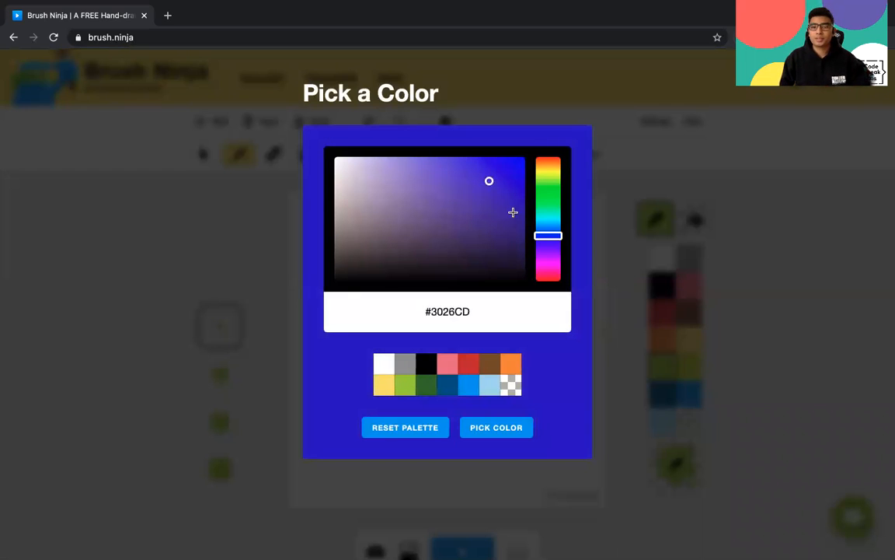
{"action": "left_click", "coordinate": [519, 428]}
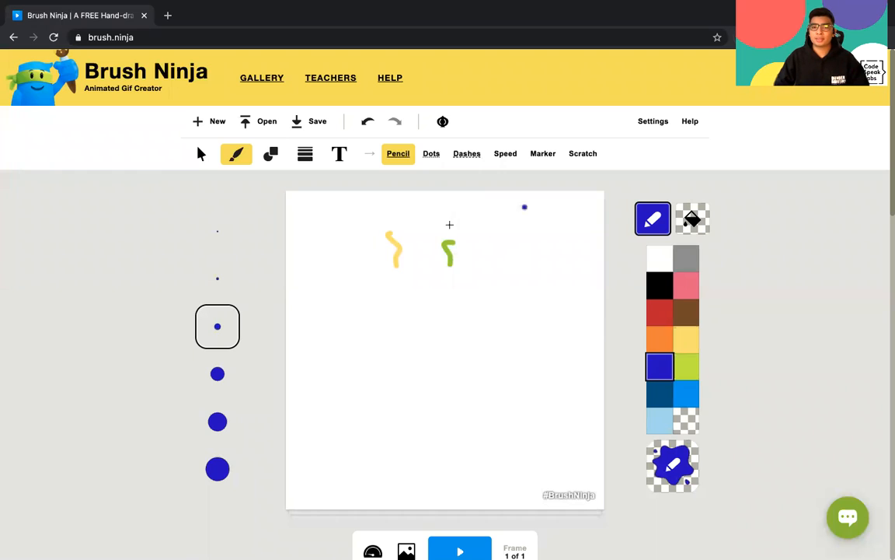
{"action": "left_click_drag", "start_coordinate": [487, 232], "coordinate": [491, 313]}
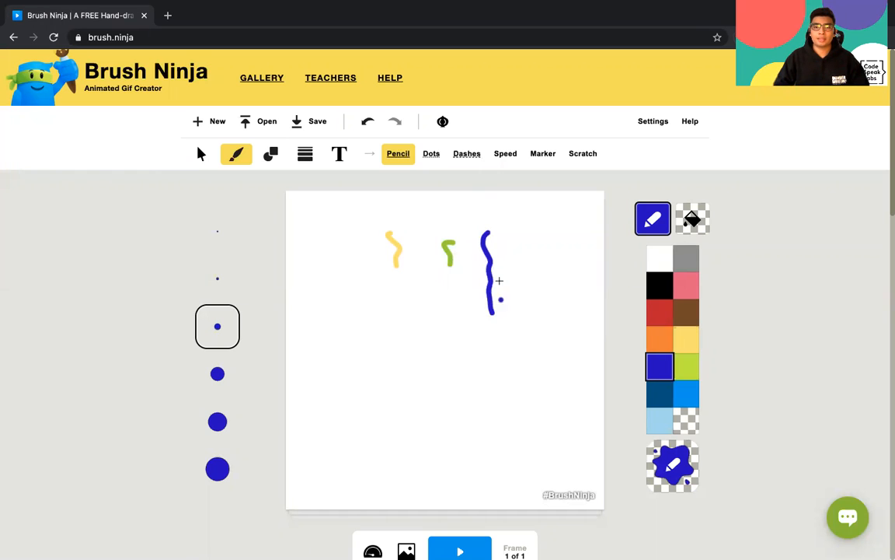
{"action": "left_click", "coordinate": [445, 216]}
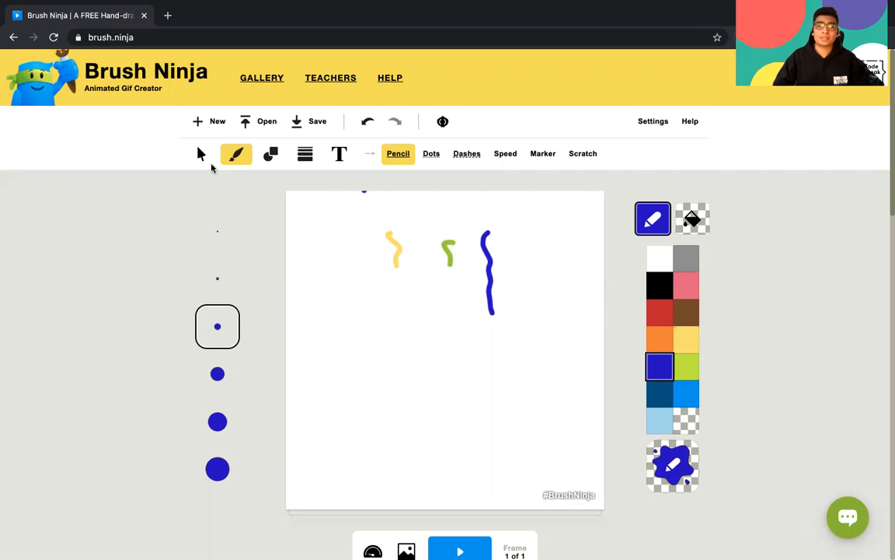
Step: Move the blue stroke to the canvas's lower middle, shrunk and flipped upside down, and place a duplicate to its right
{"action": "left_click", "coordinate": [204, 156]}
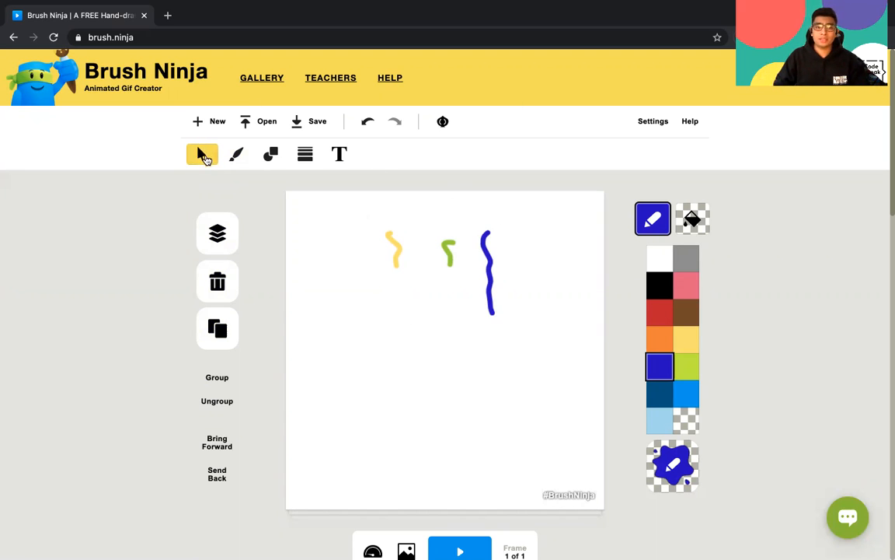
{"action": "left_click", "coordinate": [486, 240]}
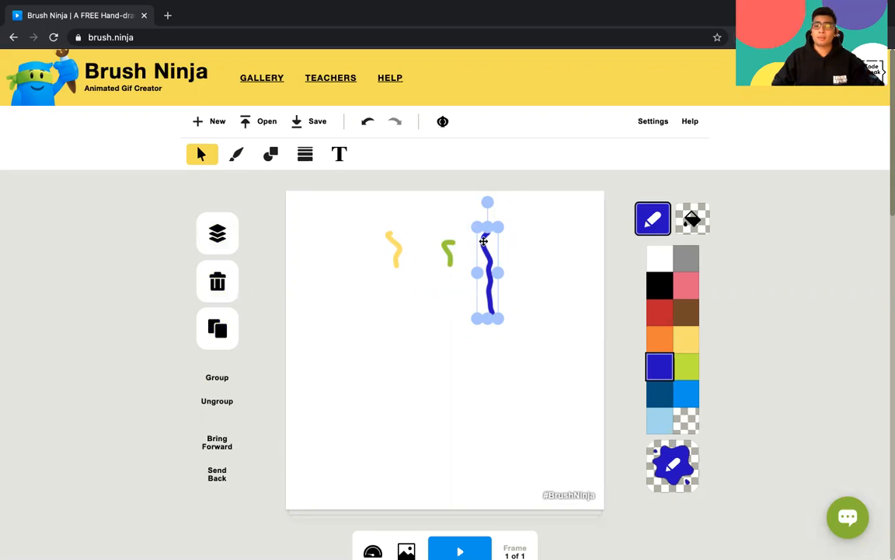
{"action": "mouse_move", "coordinate": [484, 242]}
{"action": "left_mouse_down"}
{"action": "mouse_move", "coordinate": [458, 308]}
{"action": "mouse_move", "coordinate": [404, 350]}
{"action": "mouse_move", "coordinate": [332, 363]}
{"action": "mouse_move", "coordinate": [396, 364]}
{"action": "mouse_move", "coordinate": [440, 315]}
{"action": "mouse_move", "coordinate": [407, 286]}
{"action": "mouse_move", "coordinate": [377, 348]}
{"action": "mouse_move", "coordinate": [392, 350]}
{"action": "mouse_move", "coordinate": [390, 366]}
{"action": "mouse_move", "coordinate": [426, 334]}
{"action": "mouse_move", "coordinate": [302, 342]}
{"action": "mouse_move", "coordinate": [348, 377]}
{"action": "mouse_move", "coordinate": [405, 476]}
{"action": "mouse_move", "coordinate": [470, 465]}
{"action": "mouse_move", "coordinate": [353, 486]}
{"action": "mouse_move", "coordinate": [343, 503]}
{"action": "mouse_move", "coordinate": [363, 482]}
{"action": "left_mouse_up"}
{"action": "left_click_drag", "start_coordinate": [381, 448], "coordinate": [416, 376]}
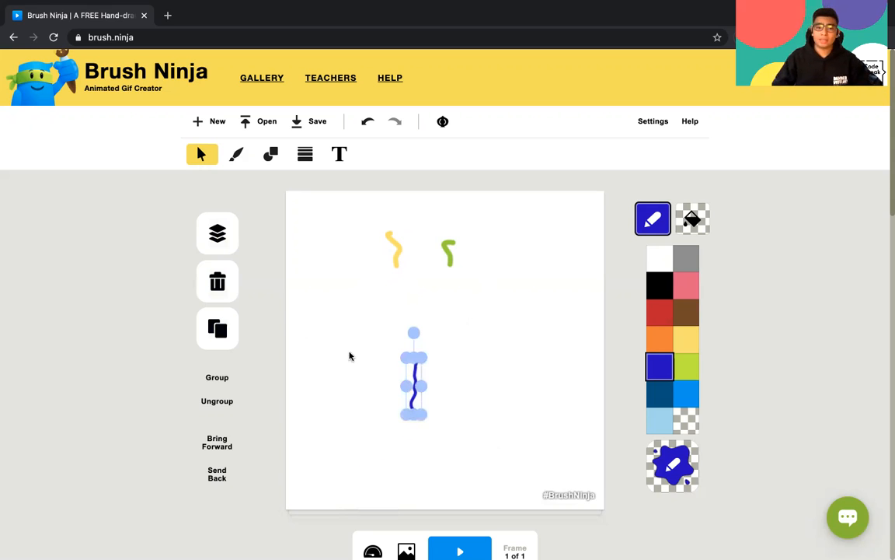
{"action": "left_click", "coordinate": [220, 331]}
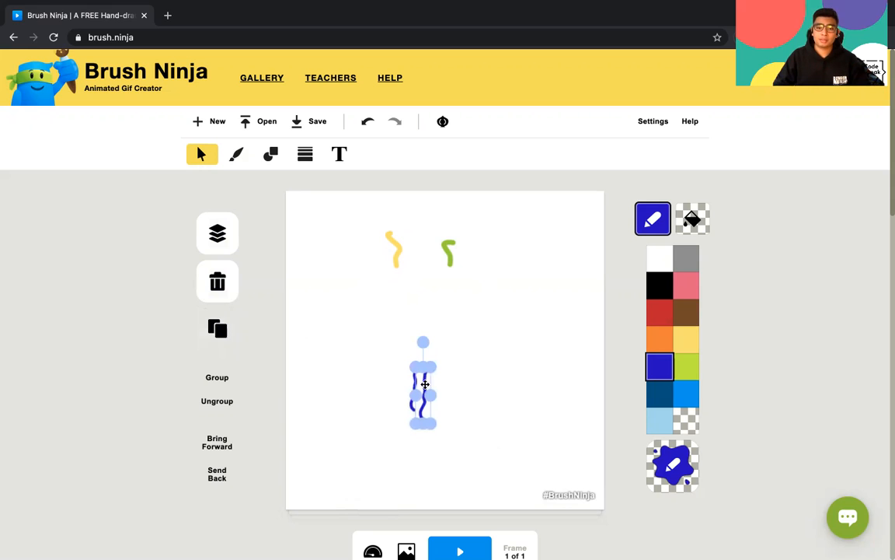
{"action": "left_click_drag", "start_coordinate": [453, 374], "coordinate": [490, 367]}
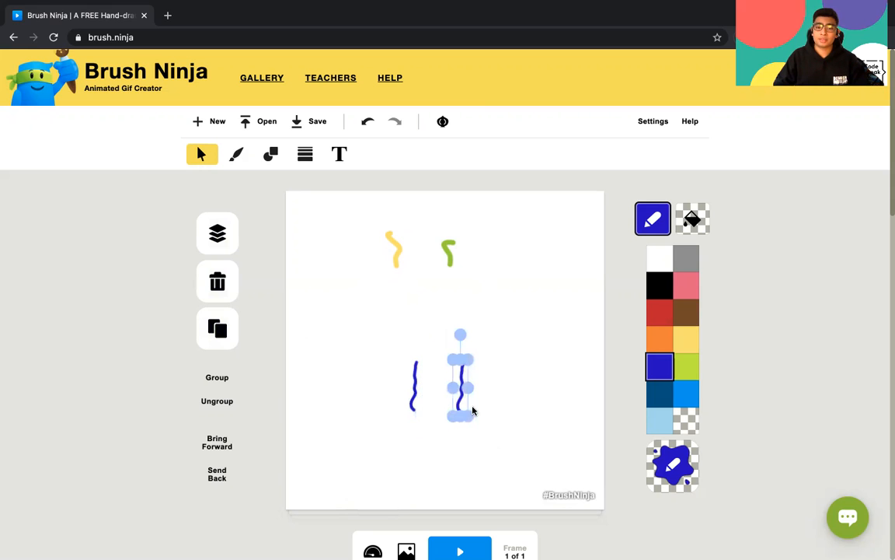
Step: Delete the original blue stroke and its duplicate
{"action": "left_click", "coordinate": [410, 377]}
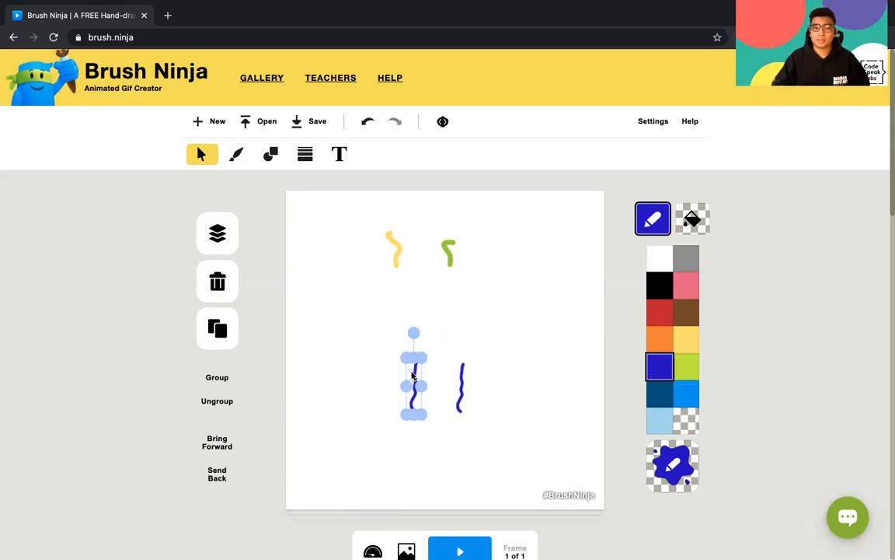
{"action": "left_click", "coordinate": [217, 285]}
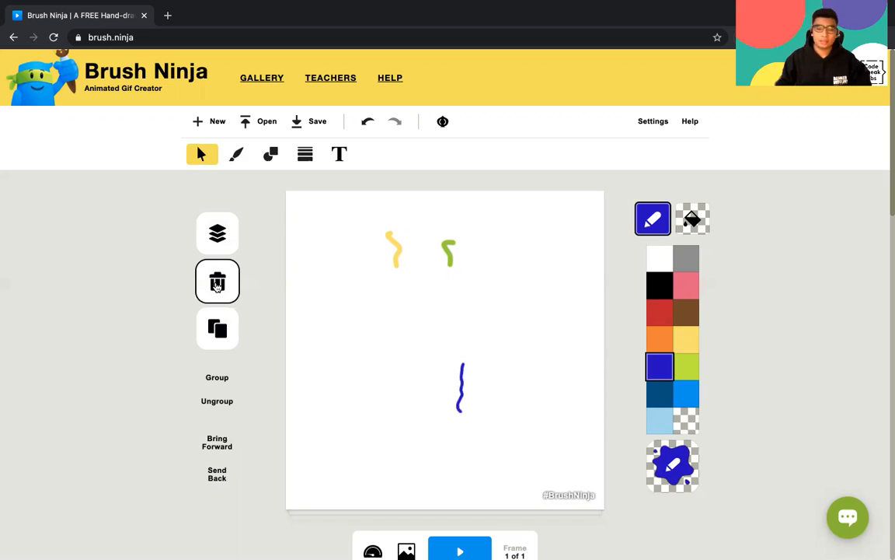
{"action": "left_click", "coordinate": [463, 391]}
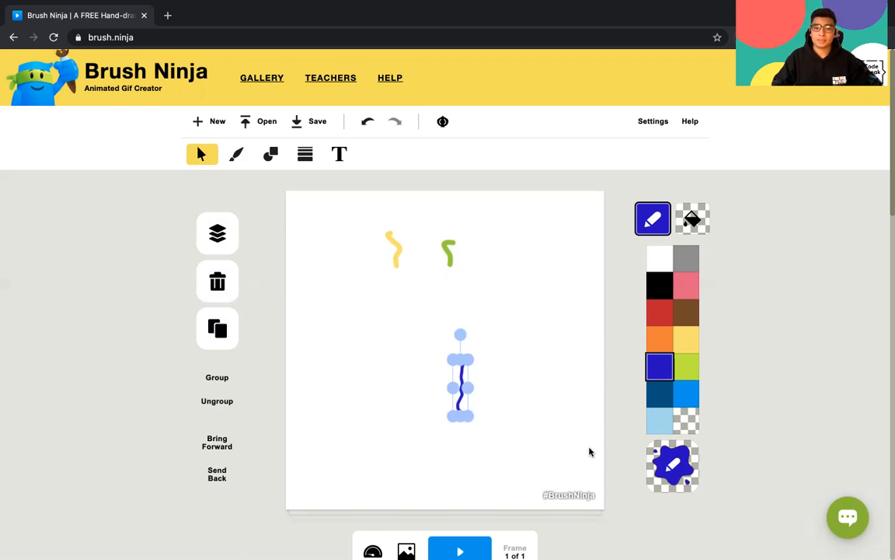
{"action": "key", "text": "Delete"}
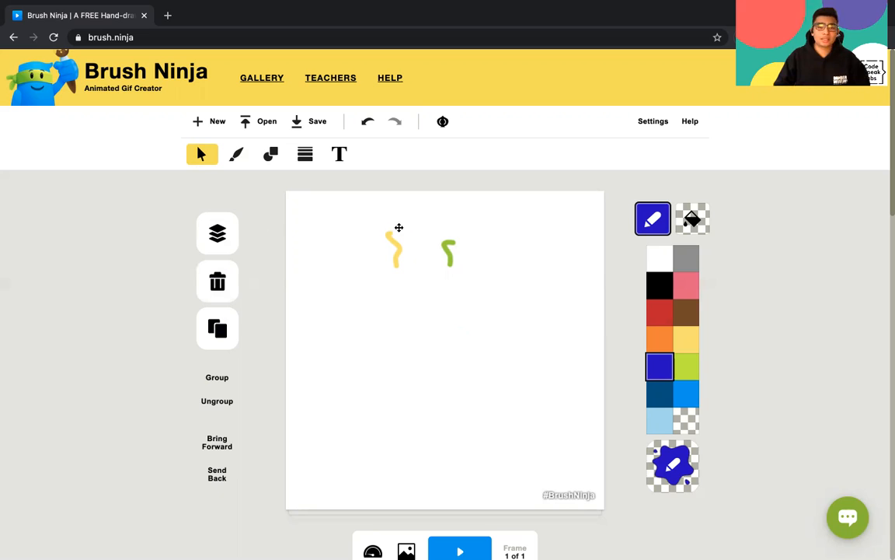
Step: Select the yellow stroke through the object picker and delete it
{"action": "left_click", "coordinate": [221, 237]}
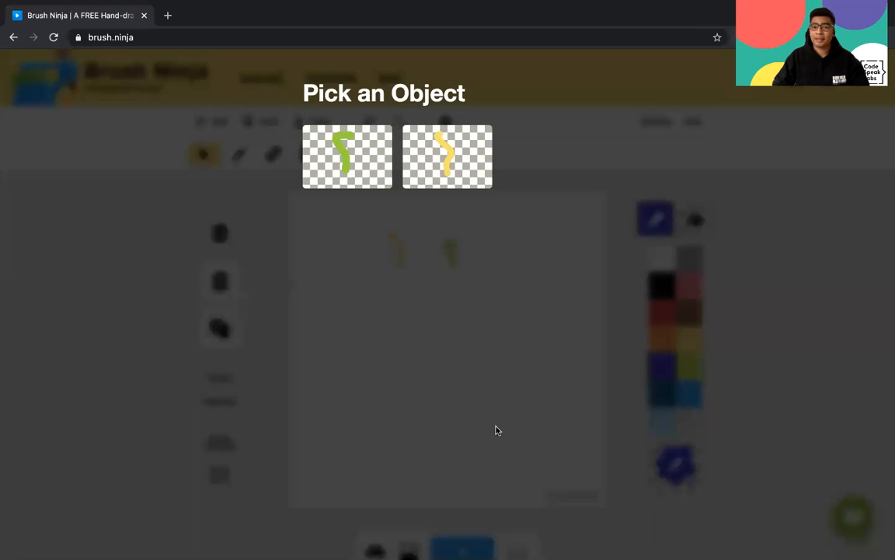
{"action": "left_click", "coordinate": [447, 156]}
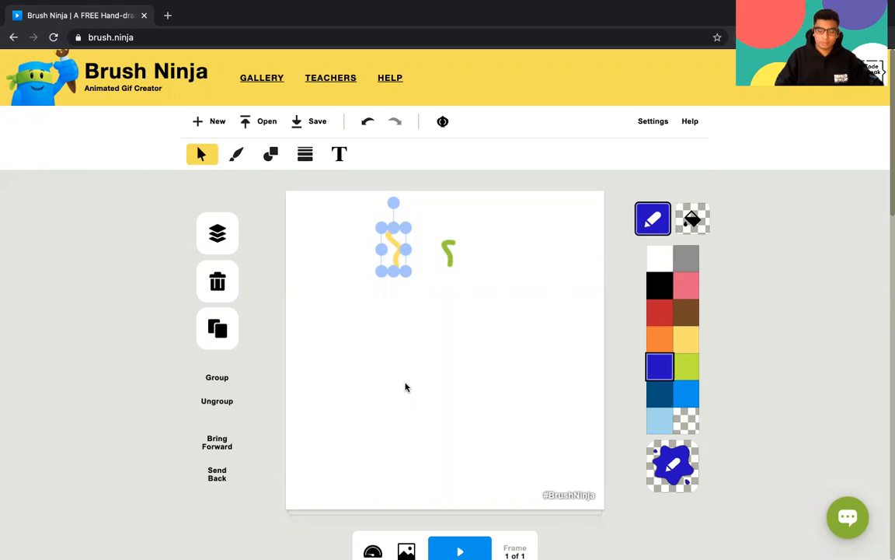
{"action": "key", "text": "Delete"}
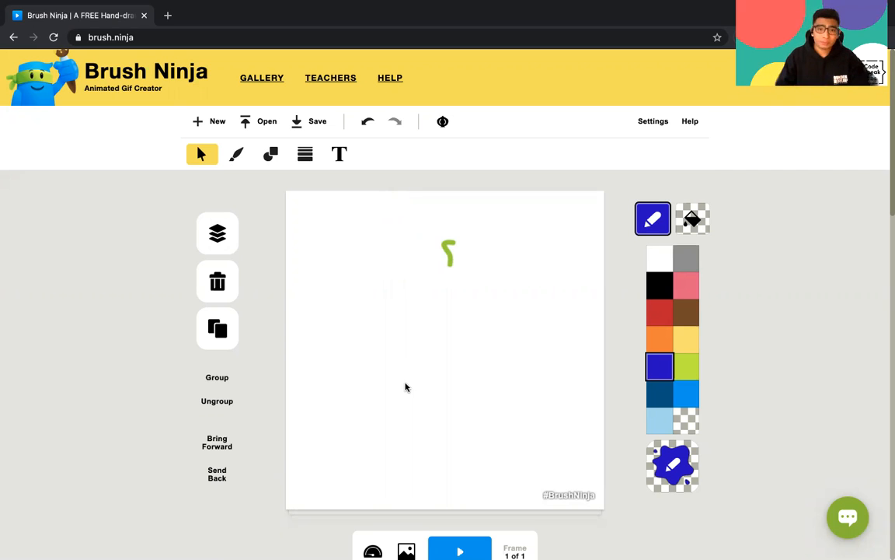
Step: Undo the three deletions and the duplicate's placement and creation, then redo the duplication and its placement
{"action": "left_click", "coordinate": [368, 125]}
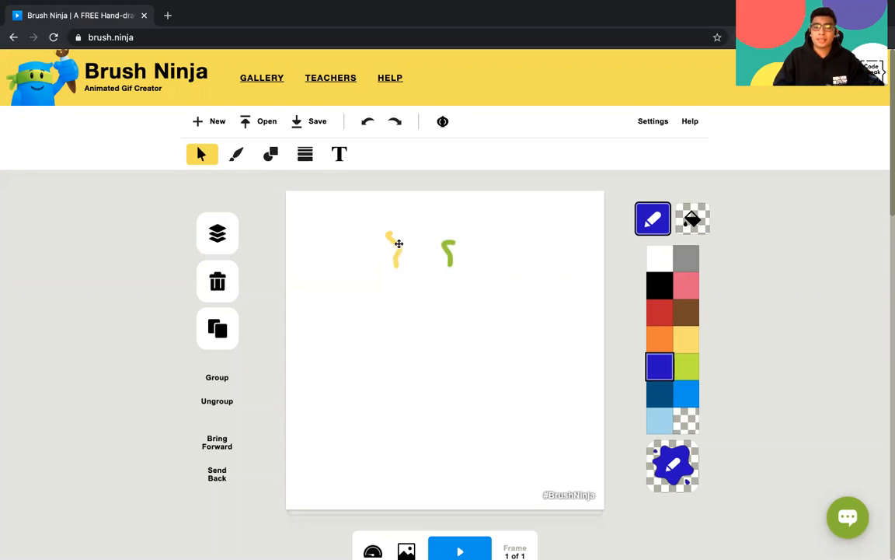
{"action": "left_click", "coordinate": [369, 124]}
{"action": "left_click", "coordinate": [370, 127]}
{"action": "left_click", "coordinate": [371, 126]}
{"action": "left_click", "coordinate": [371, 127]}
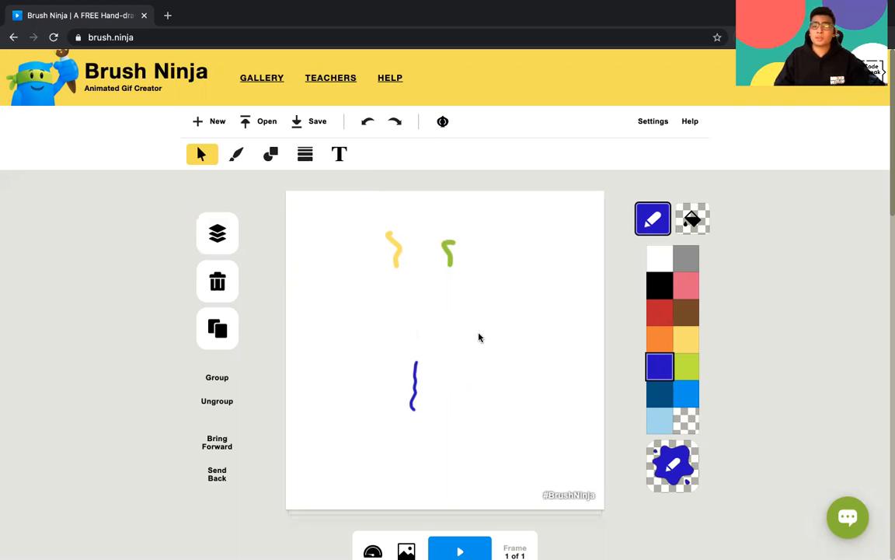
{"action": "left_click", "coordinate": [396, 123]}
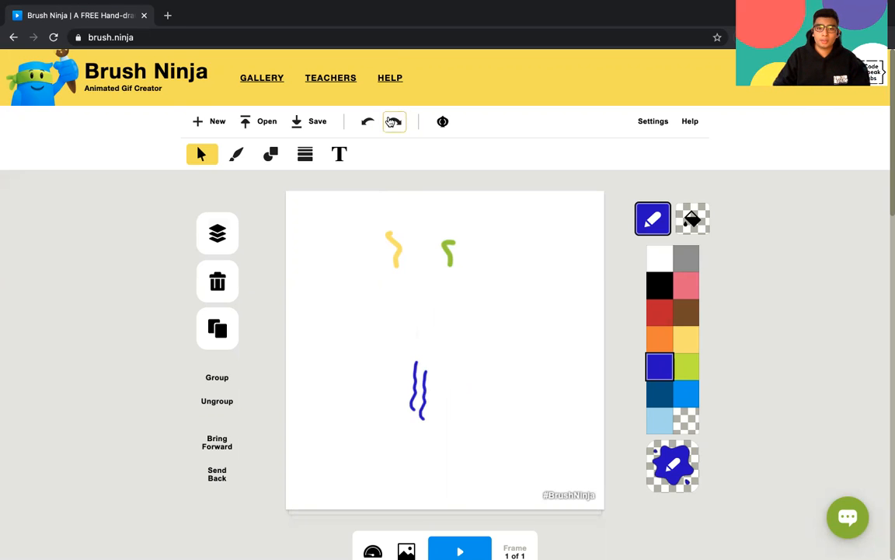
{"action": "left_click", "coordinate": [396, 123]}
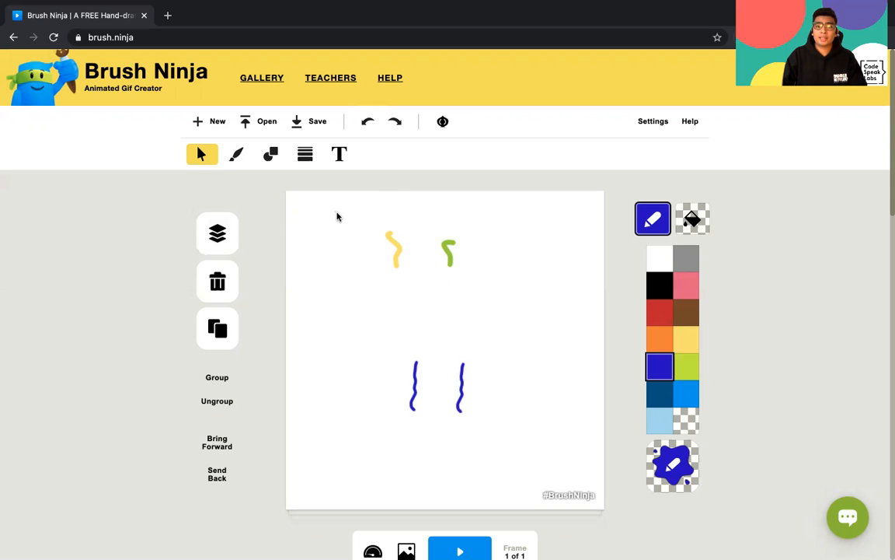
Step: Select the yellow, green and both blue strokes together and delete them to clear the canvas
{"action": "mouse_move", "coordinate": [335, 212]}
{"action": "left_mouse_down"}
{"action": "mouse_move", "coordinate": [393, 256]}
{"action": "mouse_move", "coordinate": [533, 440]}
{"action": "left_mouse_up"}
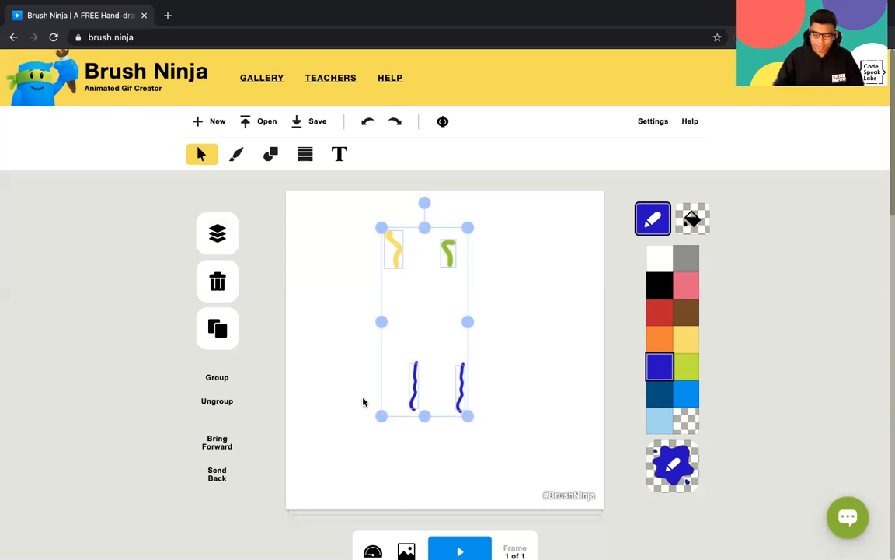
{"action": "key", "text": "Delete"}
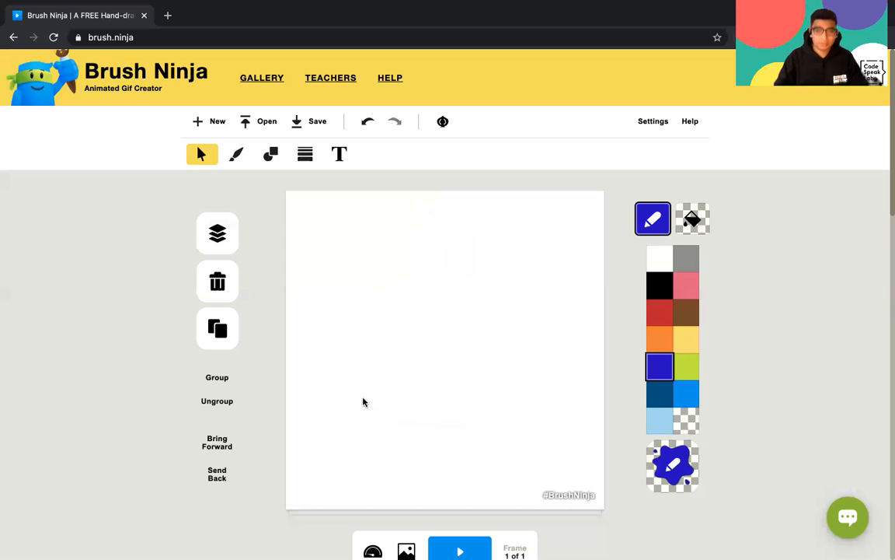
Step: Undo the clearing of the canvas, and delete all four restored strokes again as one selection
{"action": "left_click", "coordinate": [367, 122]}
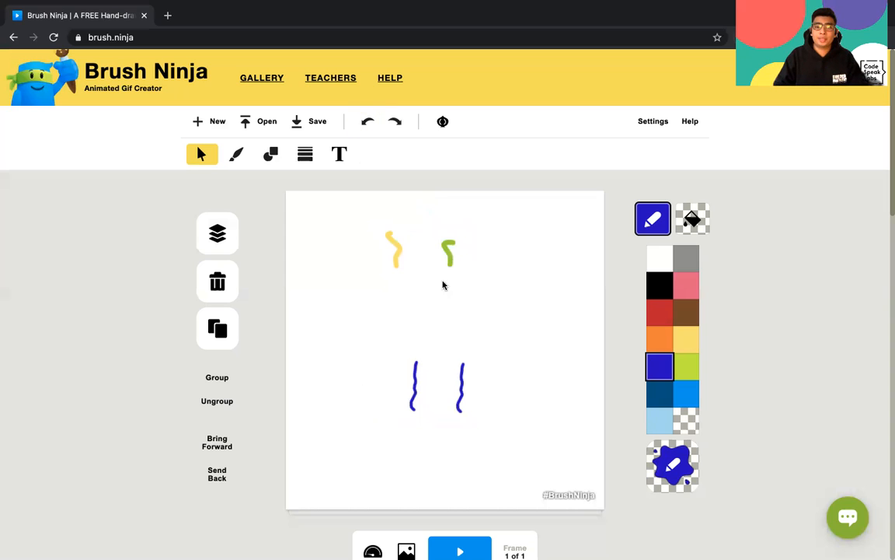
{"action": "key", "text": "ctrl+a"}
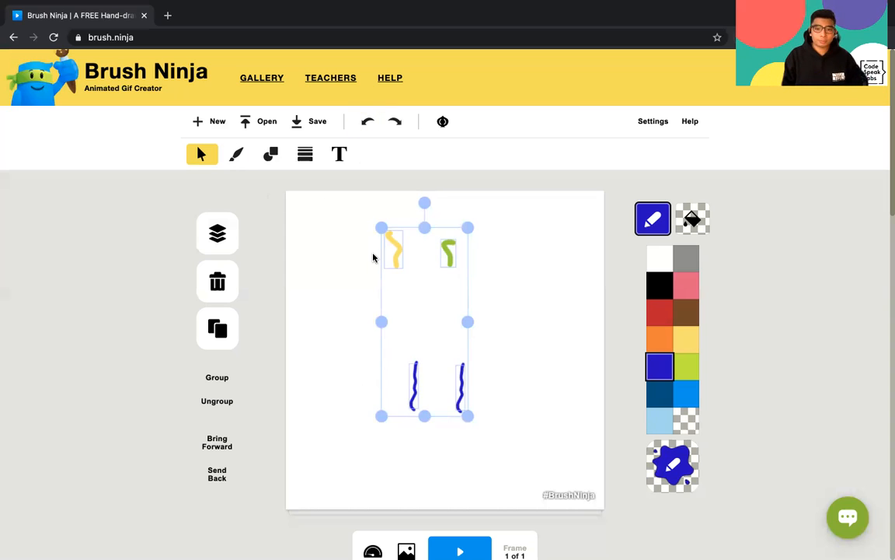
{"action": "key", "text": "Delete"}
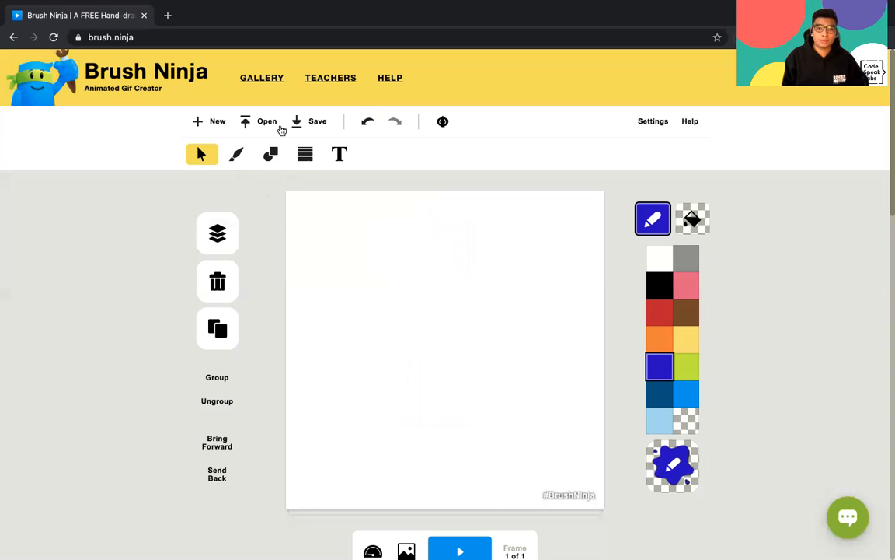
Step: Undo the deletion of the strokes and practise enclosing all four of them in a selection box
{"action": "left_click", "coordinate": [368, 121]}
{"action": "left_click", "coordinate": [395, 121]}
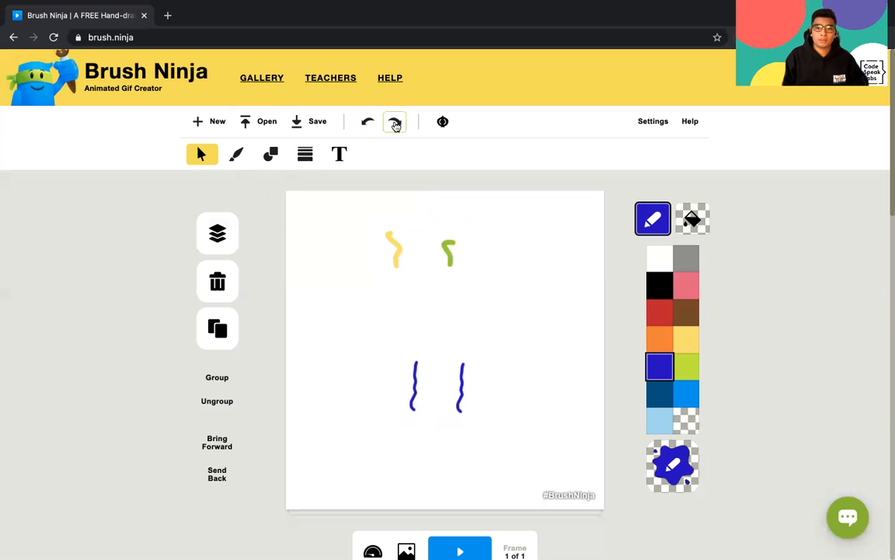
{"action": "mouse_move", "coordinate": [309, 200]}
{"action": "left_mouse_down"}
{"action": "mouse_move", "coordinate": [486, 426]}
{"action": "mouse_move", "coordinate": [517, 420]}
{"action": "left_mouse_up"}
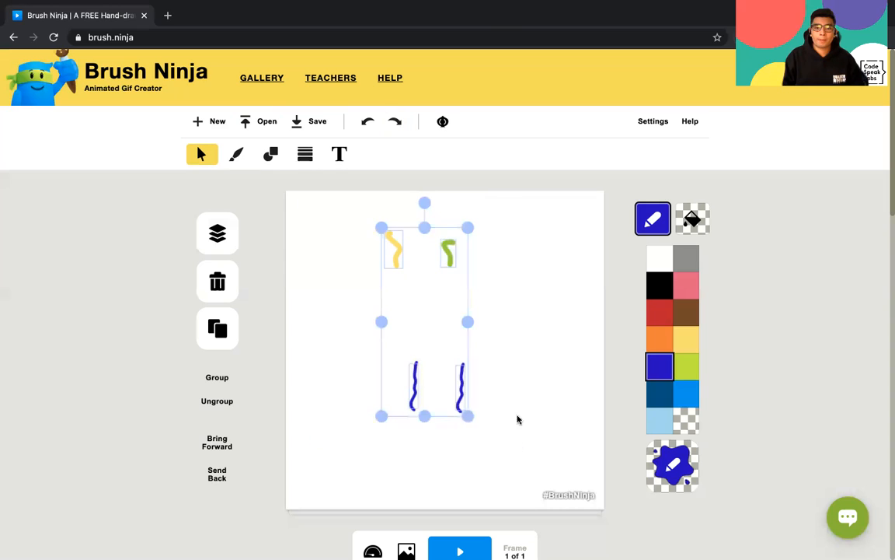
{"action": "left_click", "coordinate": [447, 266]}
{"action": "left_click", "coordinate": [447, 266]}
{"action": "left_click_drag", "start_coordinate": [335, 214], "coordinate": [528, 432]}
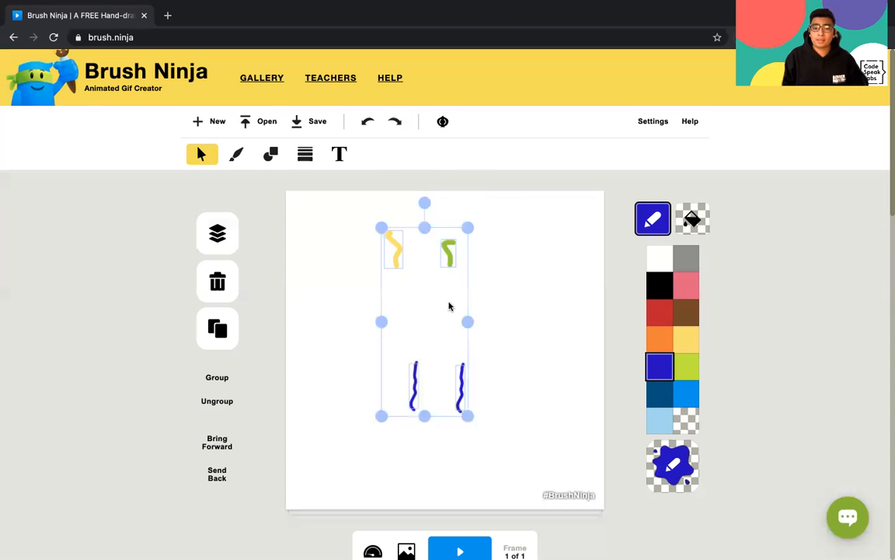
{"action": "left_click", "coordinate": [405, 272]}
Step: Select all four strokes as a set, enlarge them slightly and move them toward the canvas's lower-left area
{"action": "left_click_drag", "start_coordinate": [375, 212], "coordinate": [467, 404]}
{"action": "mouse_move", "coordinate": [395, 246]}
{"action": "left_mouse_down"}
{"action": "mouse_move", "coordinate": [326, 244]}
{"action": "mouse_move", "coordinate": [434, 249]}
{"action": "left_mouse_up"}
{"action": "mouse_move", "coordinate": [506, 230]}
{"action": "left_mouse_down"}
{"action": "mouse_move", "coordinate": [466, 260]}
{"action": "mouse_move", "coordinate": [441, 302]}
{"action": "mouse_move", "coordinate": [471, 332]}
{"action": "mouse_move", "coordinate": [566, 240]}
{"action": "mouse_move", "coordinate": [477, 240]}
{"action": "left_mouse_up"}
{"action": "left_click", "coordinate": [409, 211]}
{"action": "left_click_drag", "start_coordinate": [409, 211], "coordinate": [590, 459]}
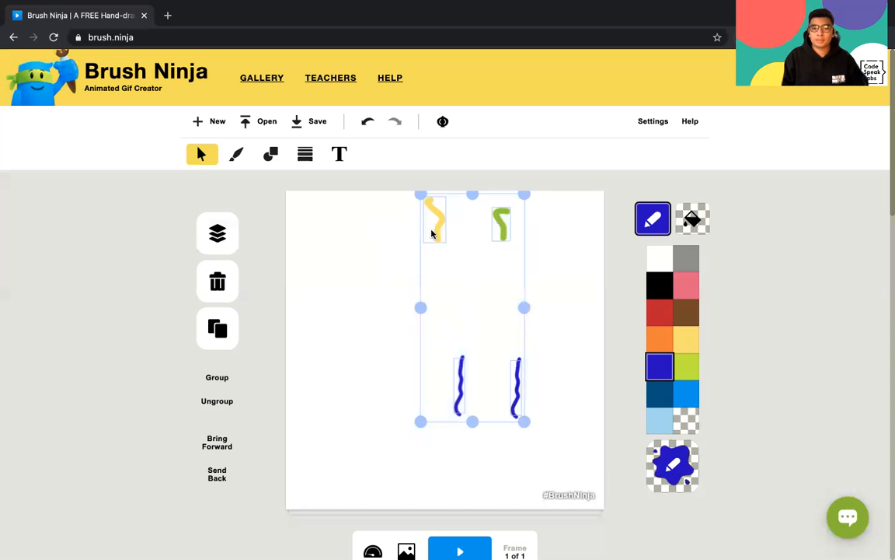
{"action": "left_click_drag", "start_coordinate": [435, 227], "coordinate": [336, 299]}
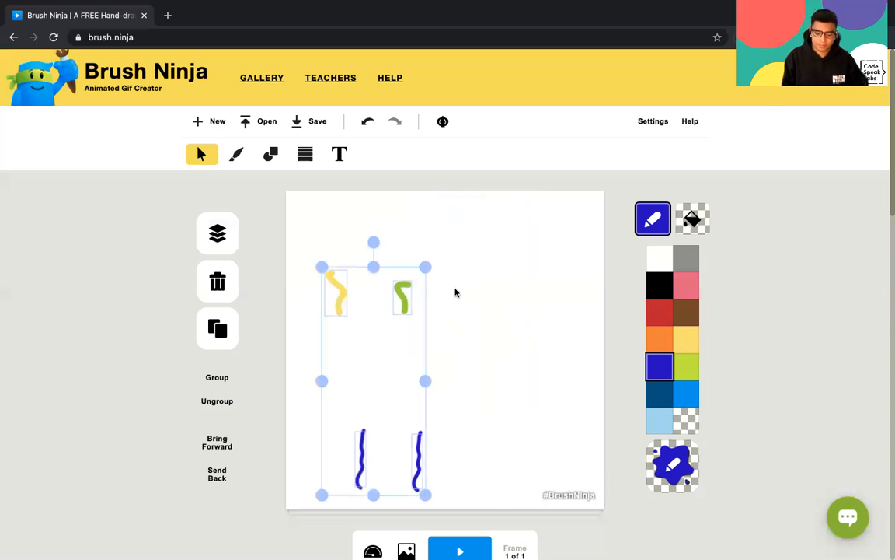
Step: Delete the four strokes, undo the deletion, and delete them all again to clear the canvas
{"action": "key", "text": "Delete"}
{"action": "left_click", "coordinate": [368, 121]}
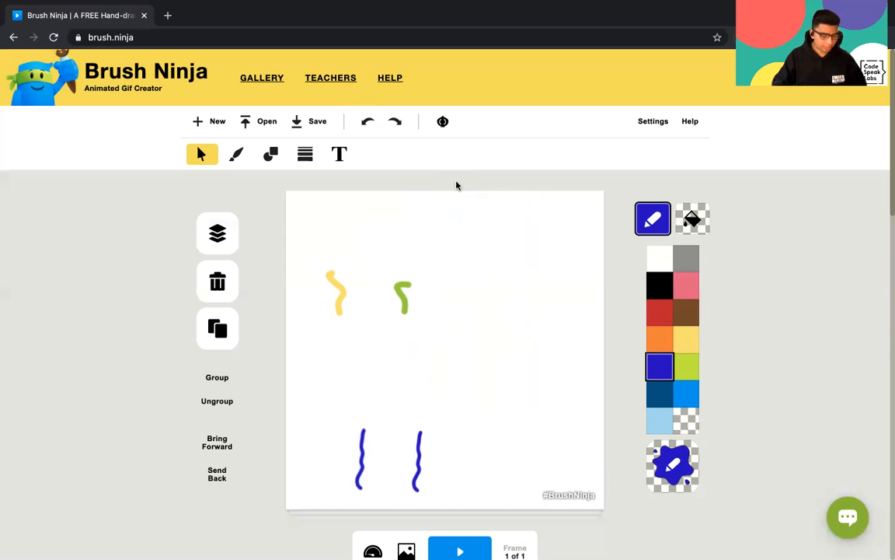
{"action": "key", "text": "ctrl+a"}
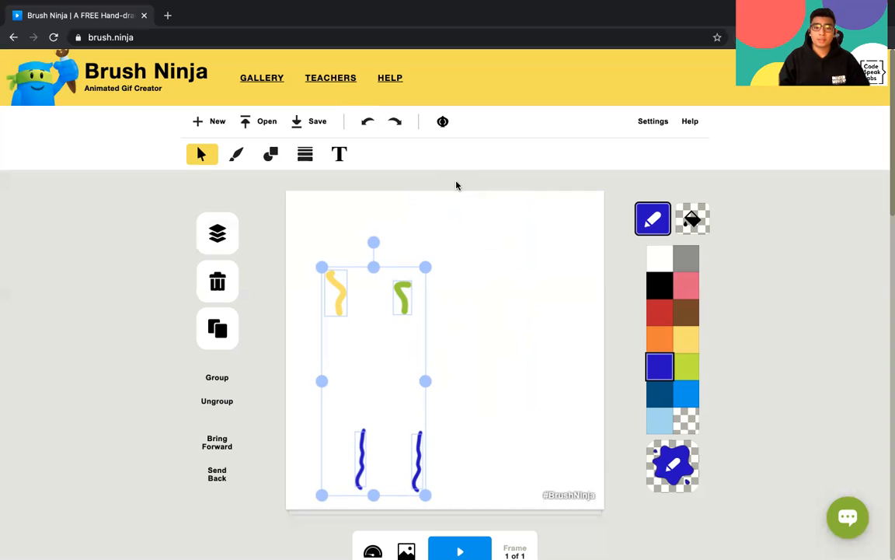
{"action": "key", "text": "Delete"}
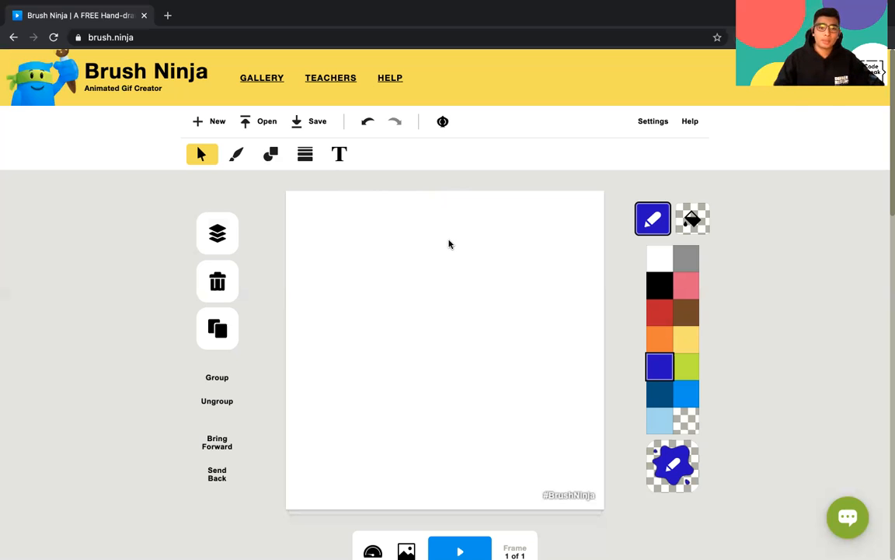
Step: Draw a small circle and a wide overlapping ellipse with black outlines near the canvas's upper-left corner
{"action": "left_click", "coordinate": [274, 155]}
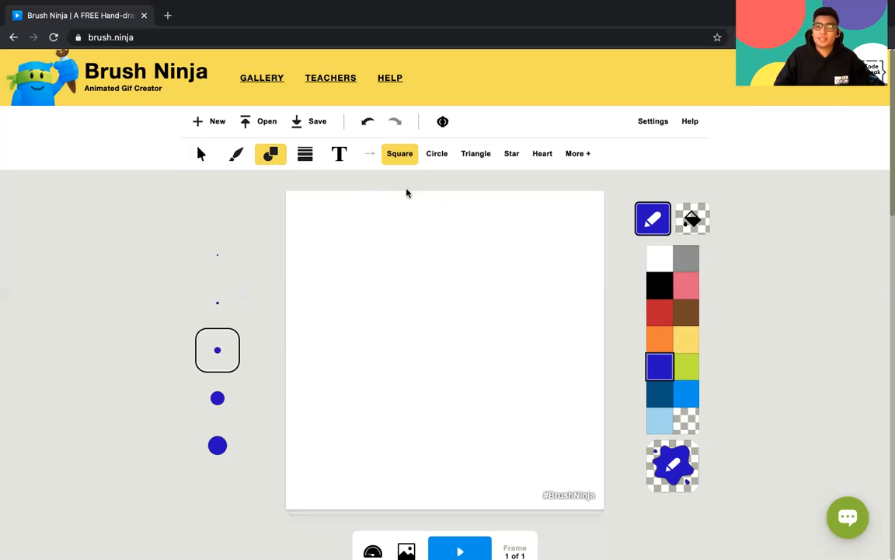
{"action": "left_click", "coordinate": [432, 159]}
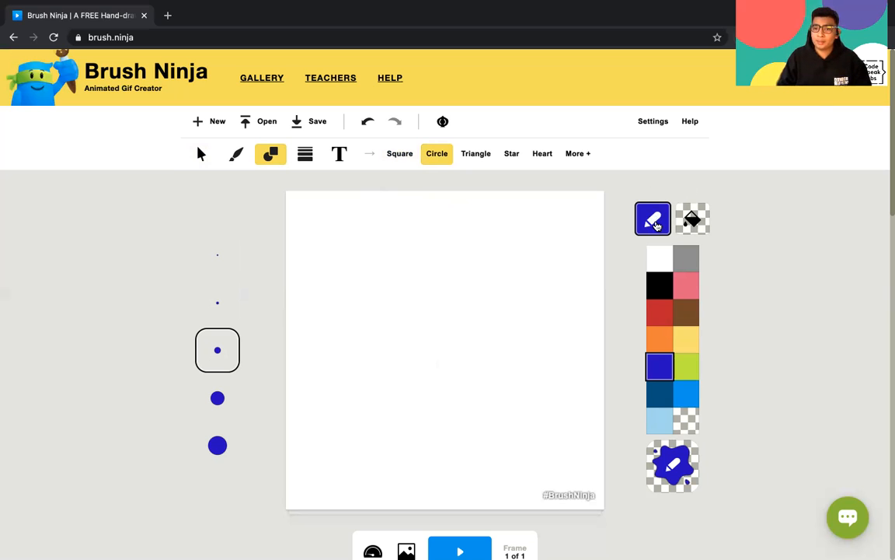
{"action": "left_click", "coordinate": [660, 286]}
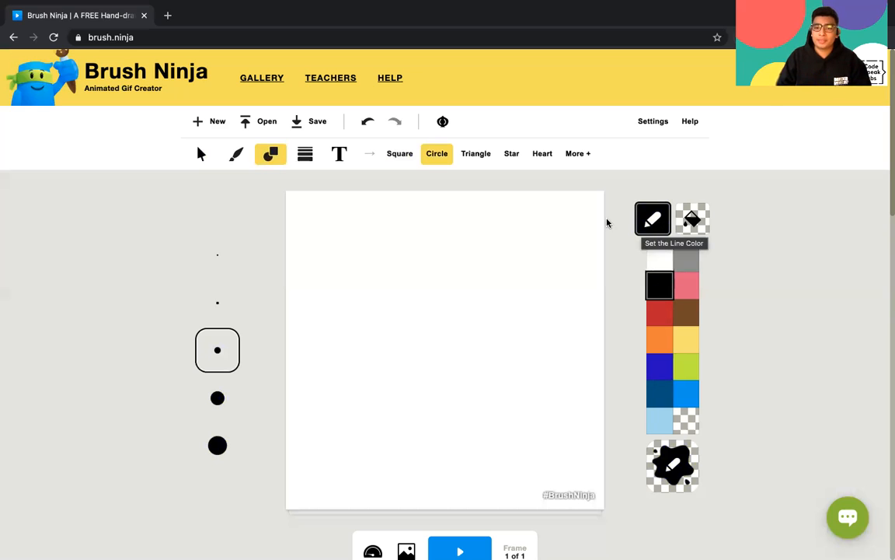
{"action": "left_click_drag", "start_coordinate": [314, 218], "coordinate": [335, 256]}
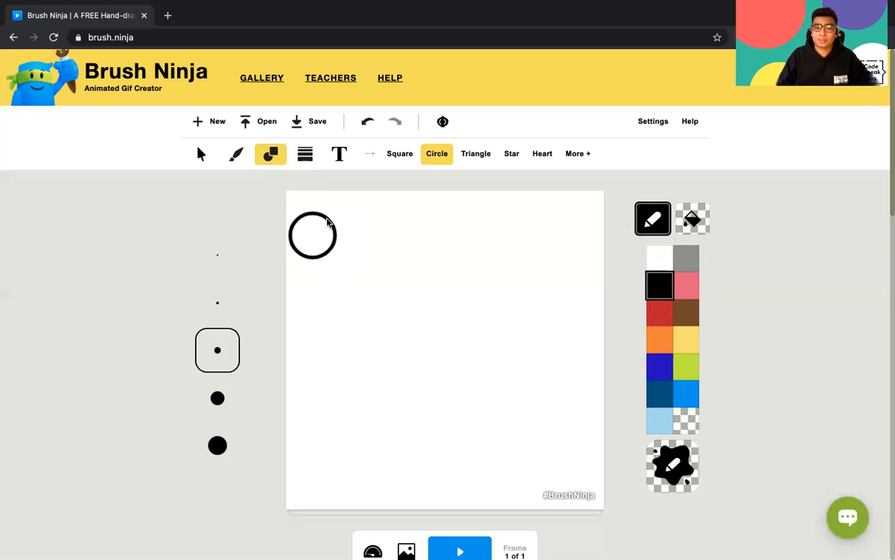
{"action": "left_click_drag", "start_coordinate": [342, 223], "coordinate": [388, 277]}
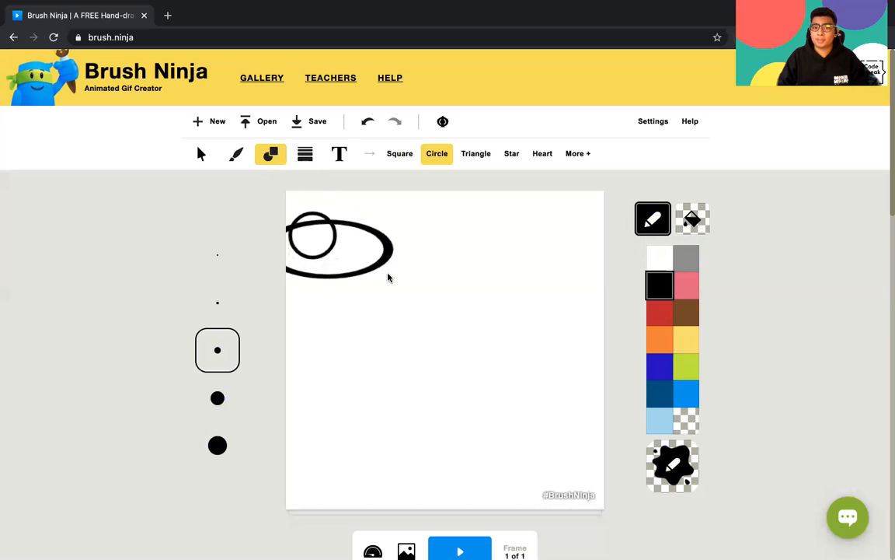
Step: Move the ellipse to the canvas's upper middle and the small circle to below it
{"action": "left_click", "coordinate": [201, 156]}
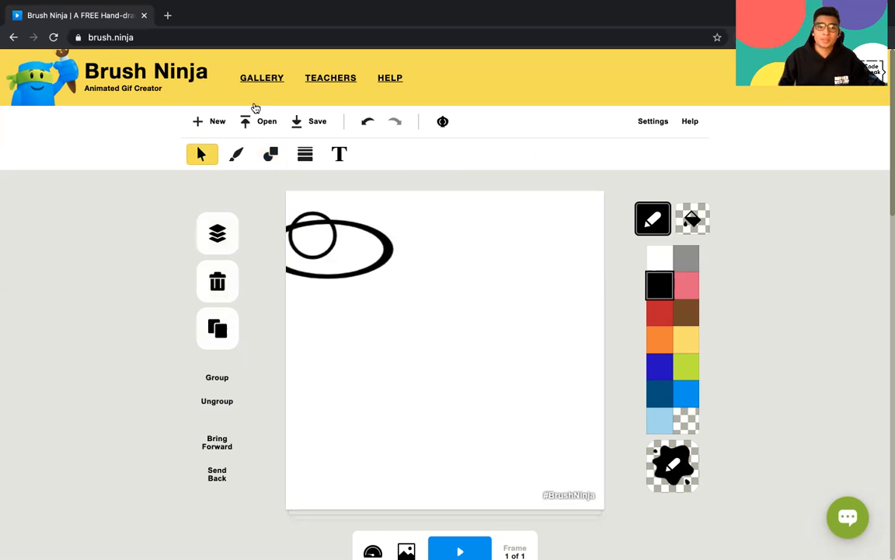
{"action": "left_click", "coordinate": [388, 228]}
{"action": "left_click_drag", "start_coordinate": [388, 227], "coordinate": [520, 223]}
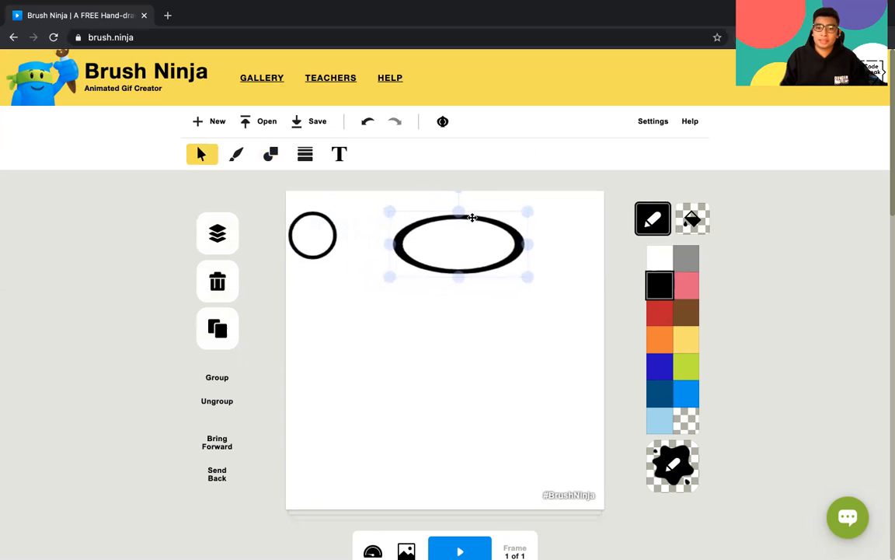
{"action": "left_click", "coordinate": [326, 217]}
{"action": "left_click_drag", "start_coordinate": [327, 218], "coordinate": [409, 346]}
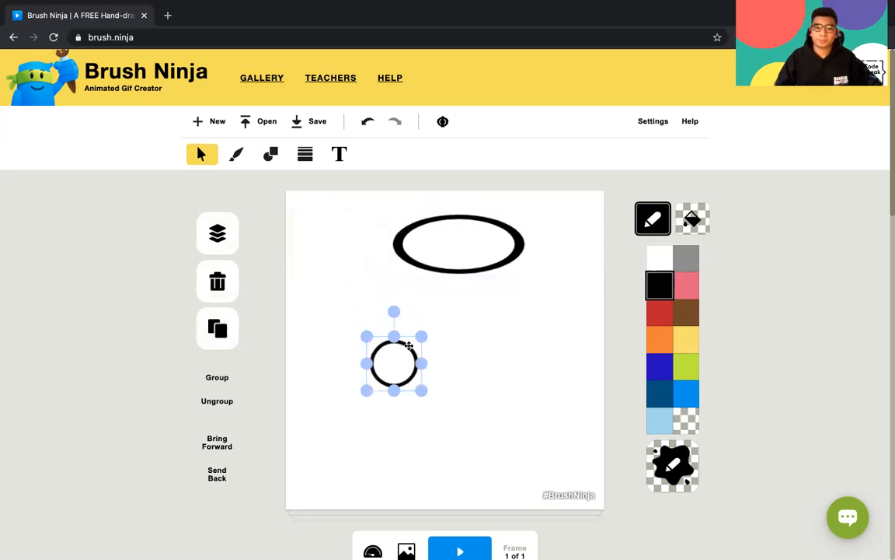
Step: Select the ellipse and fill it with yellow
{"action": "left_click", "coordinate": [271, 154]}
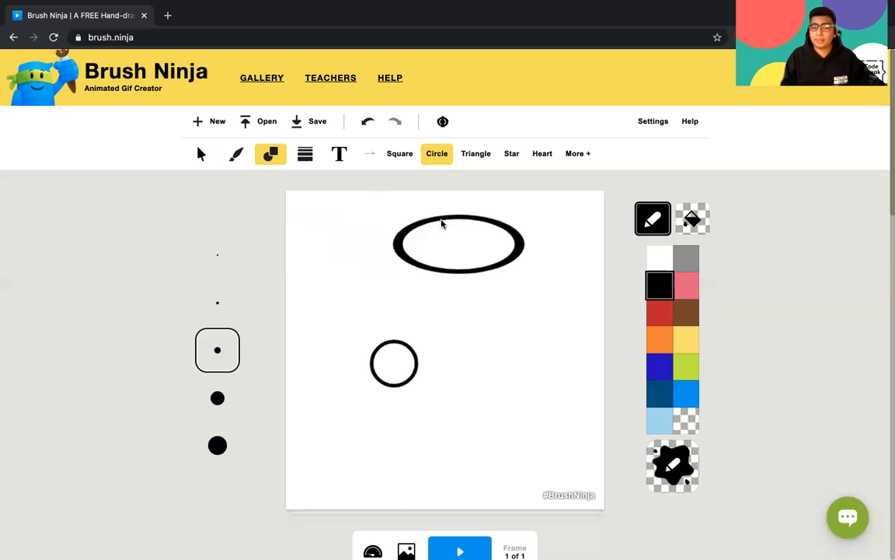
{"action": "left_click", "coordinate": [201, 154]}
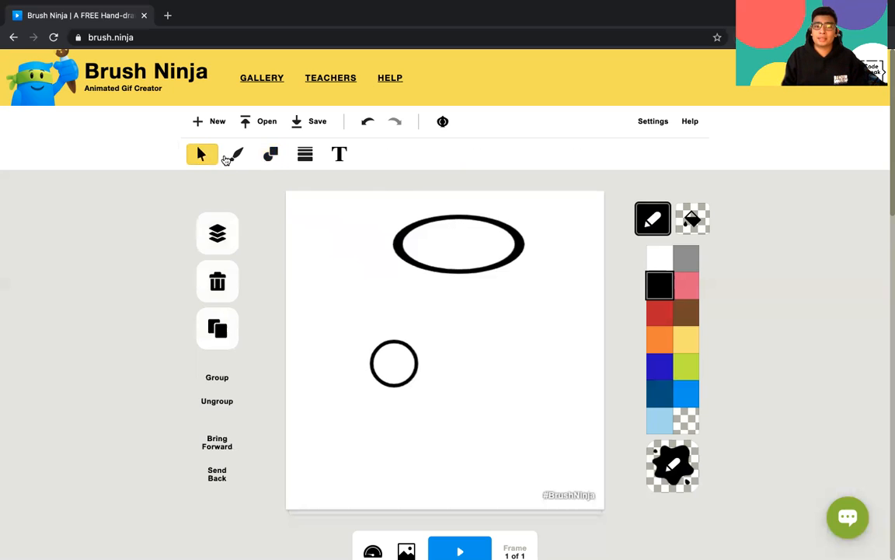
{"action": "left_click", "coordinate": [426, 221]}
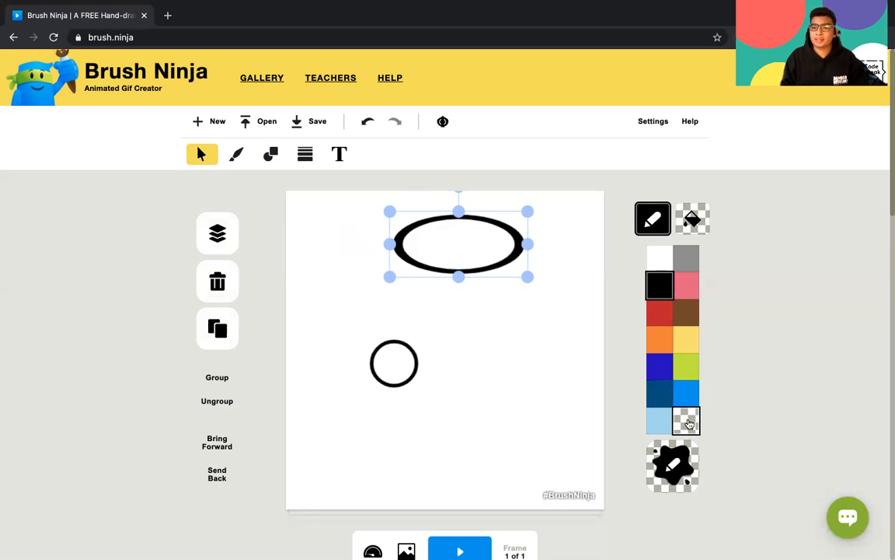
{"action": "left_click", "coordinate": [692, 220]}
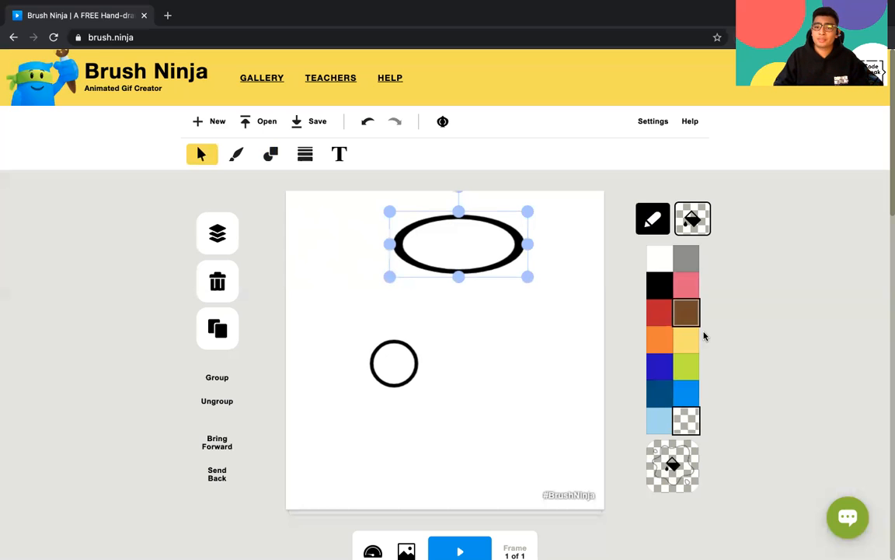
{"action": "left_click", "coordinate": [685, 340]}
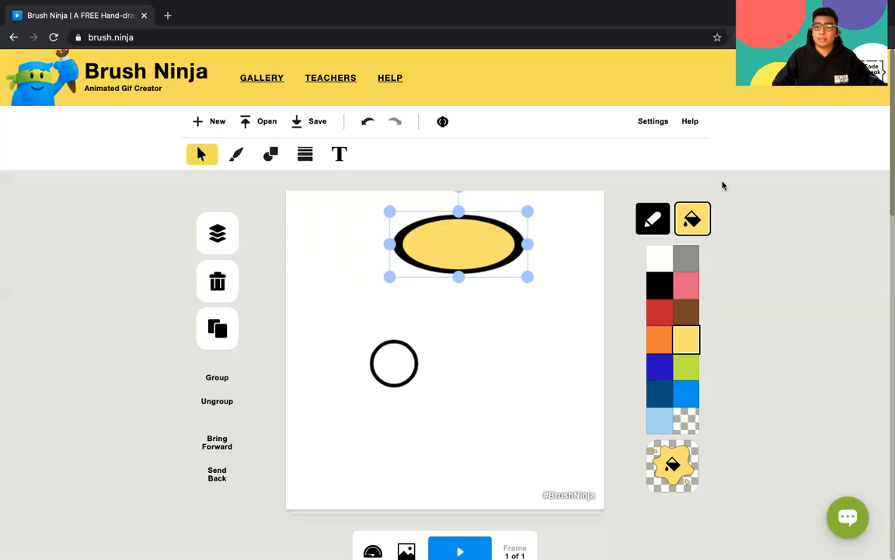
Step: Change the ellipse's line colour to yellow and its fill colour to black
{"action": "left_click", "coordinate": [659, 211]}
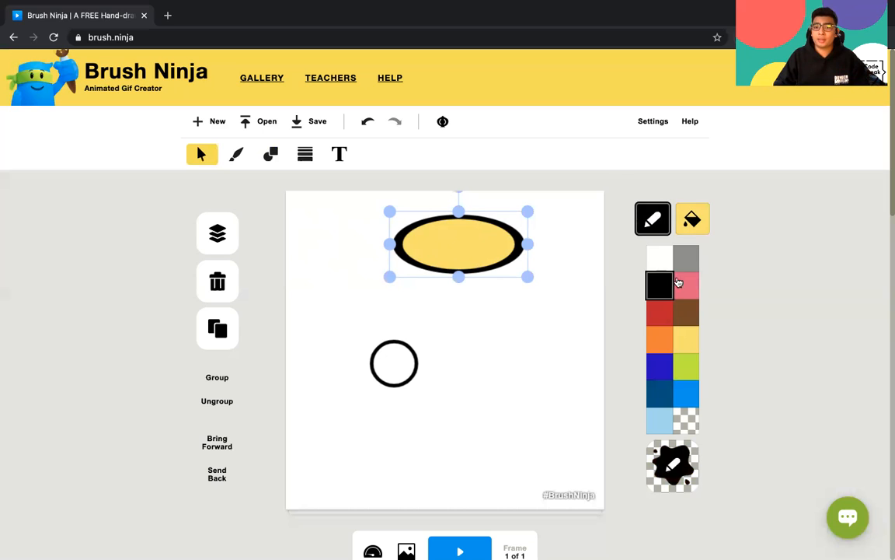
{"action": "left_click", "coordinate": [683, 339]}
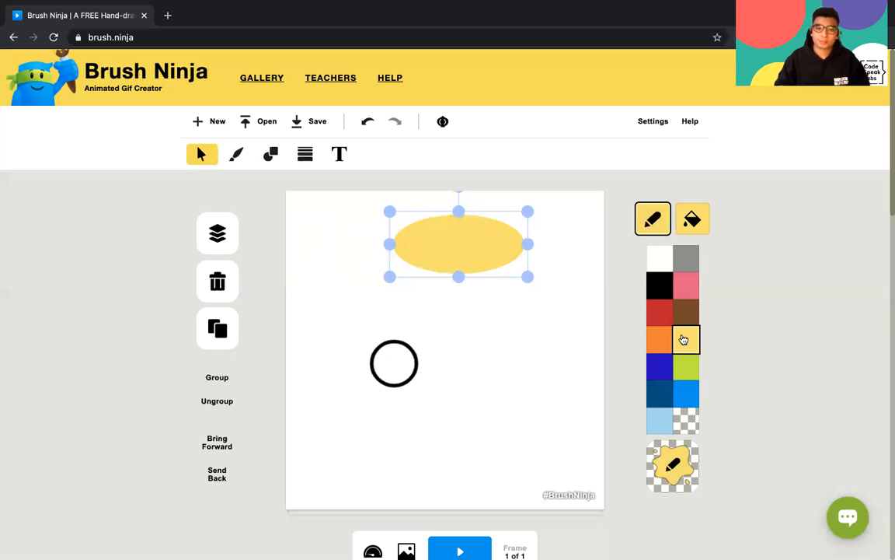
{"action": "left_click", "coordinate": [692, 219]}
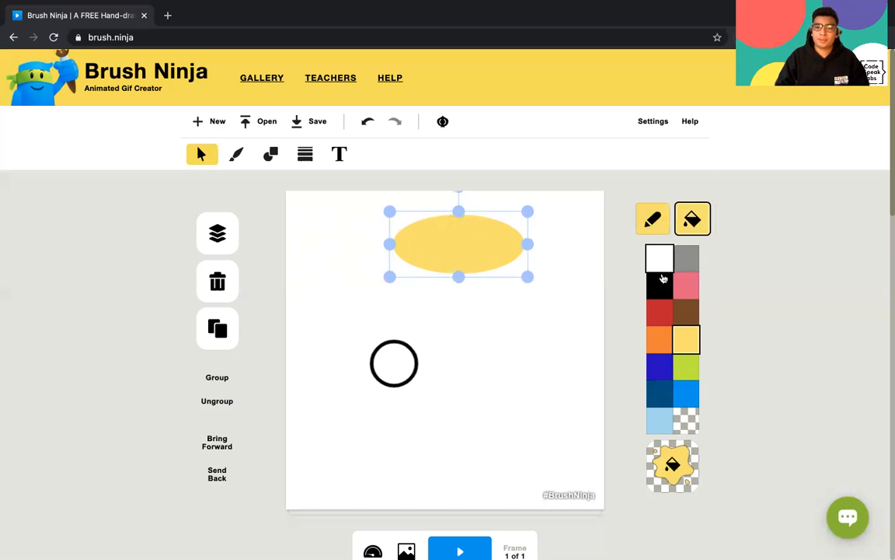
{"action": "left_click", "coordinate": [663, 279]}
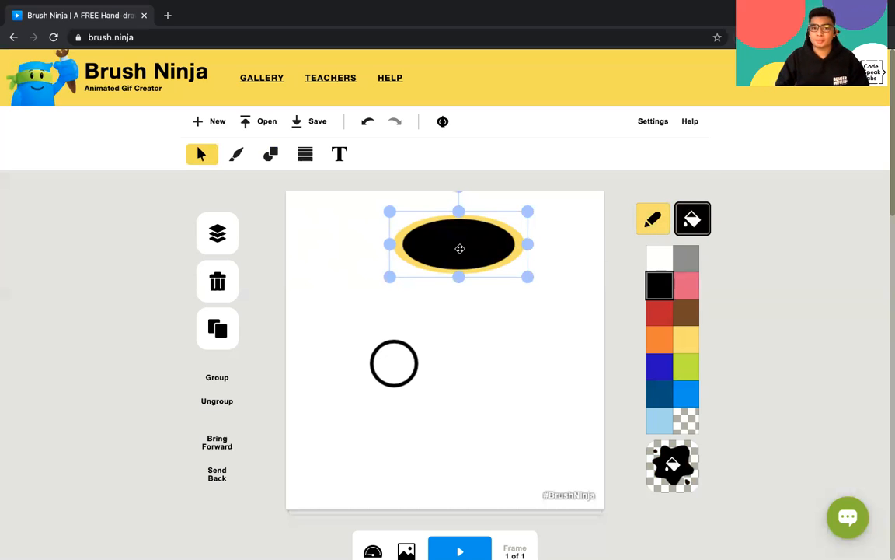
Step: Delete the ellipse and the small circle from the canvas
{"action": "key", "text": "Delete"}
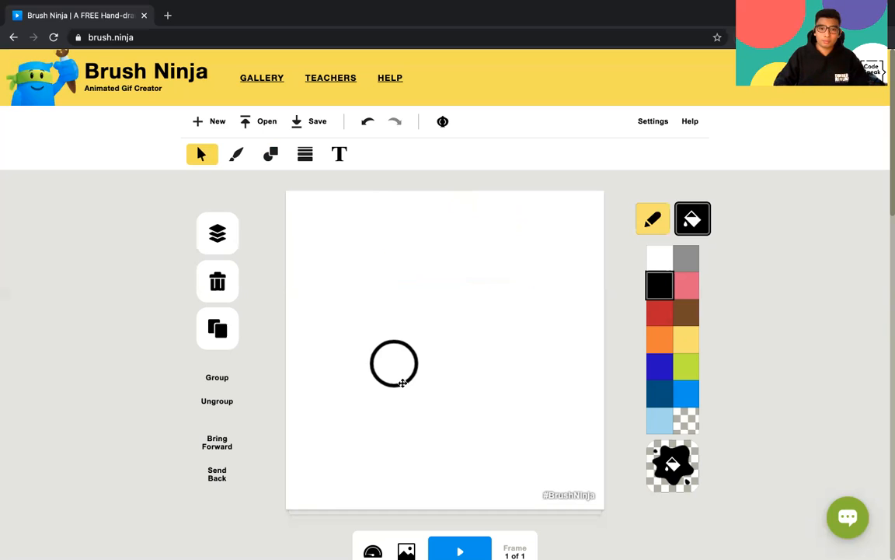
{"action": "left_click", "coordinate": [396, 342]}
{"action": "key", "text": "Delete"}
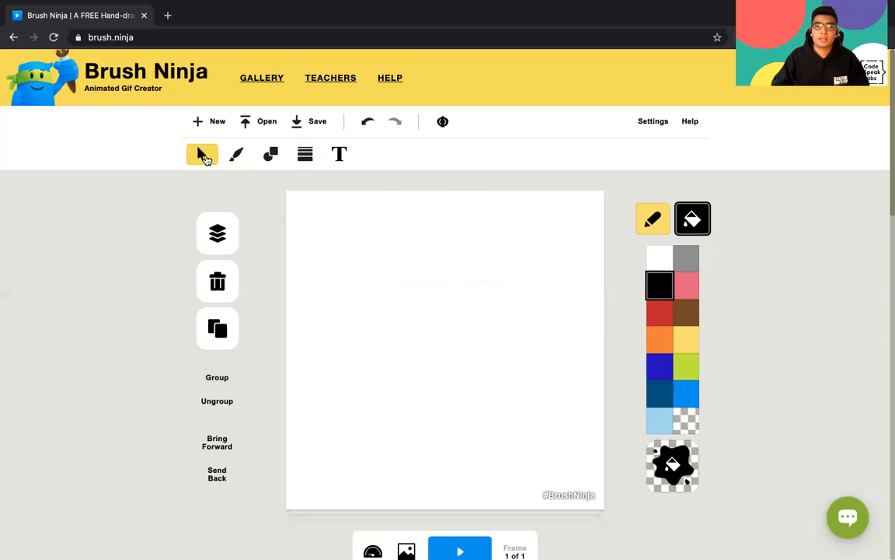
Step: Restore the deleted circle, move and shrink it near the canvas centre, and delete it again
{"action": "left_click", "coordinate": [368, 122]}
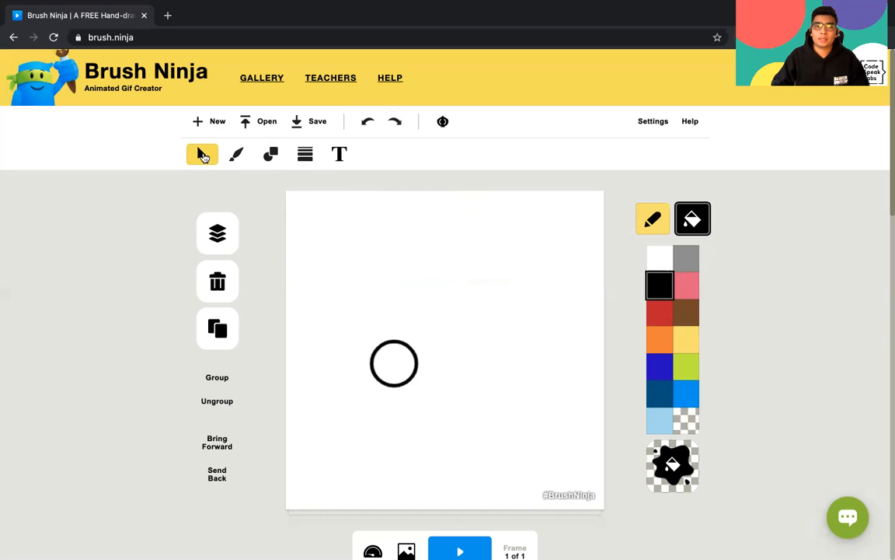
{"action": "left_click_drag", "start_coordinate": [403, 340], "coordinate": [483, 305]}
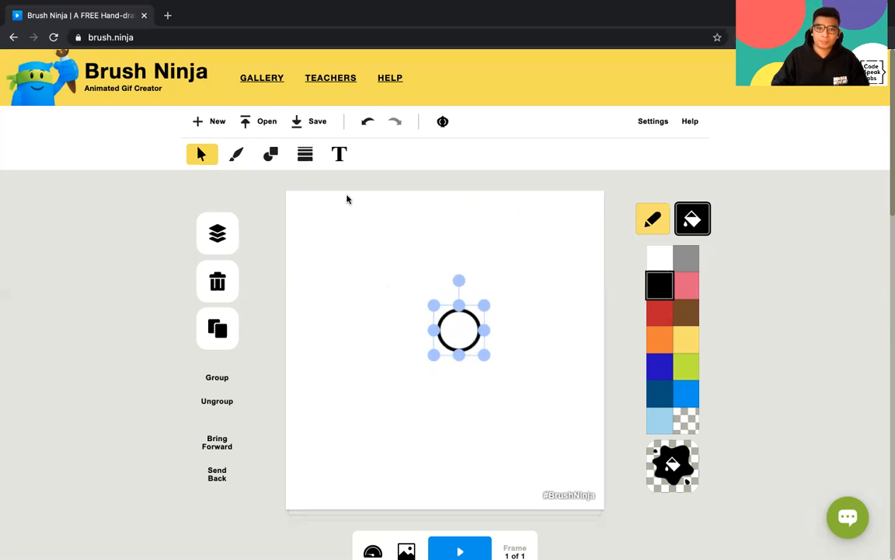
{"action": "key", "text": "Delete"}
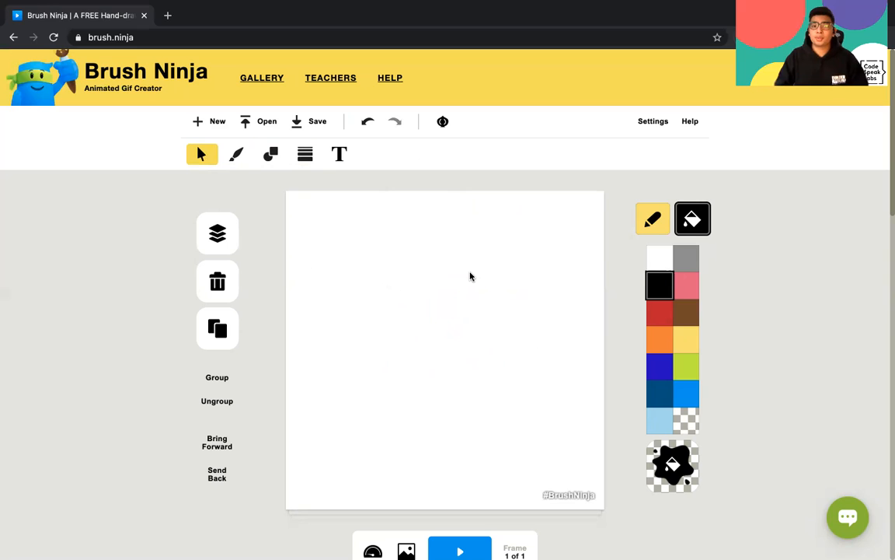
Step: Activate the Text tool and set the text size to the second smallest, trying the largest and smallest sizes first
{"action": "left_click", "coordinate": [339, 154]}
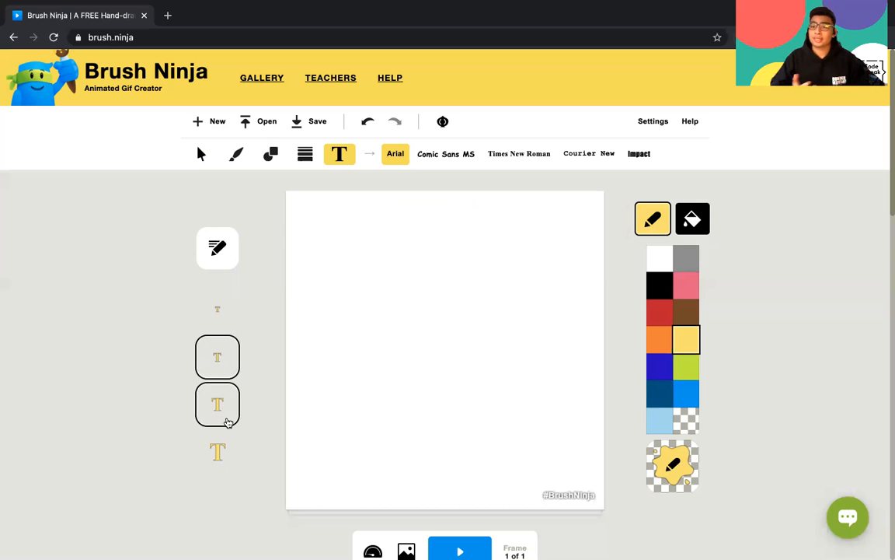
{"action": "left_click", "coordinate": [217, 449]}
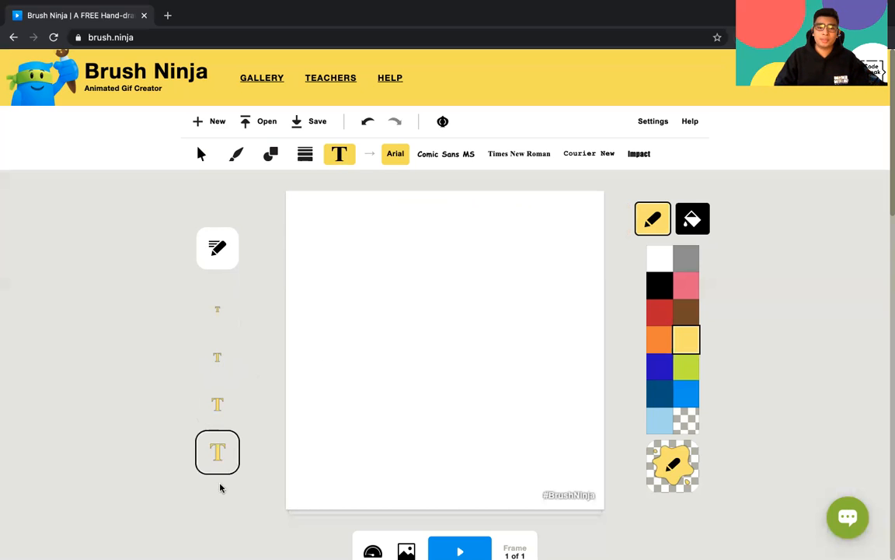
{"action": "left_click", "coordinate": [219, 307]}
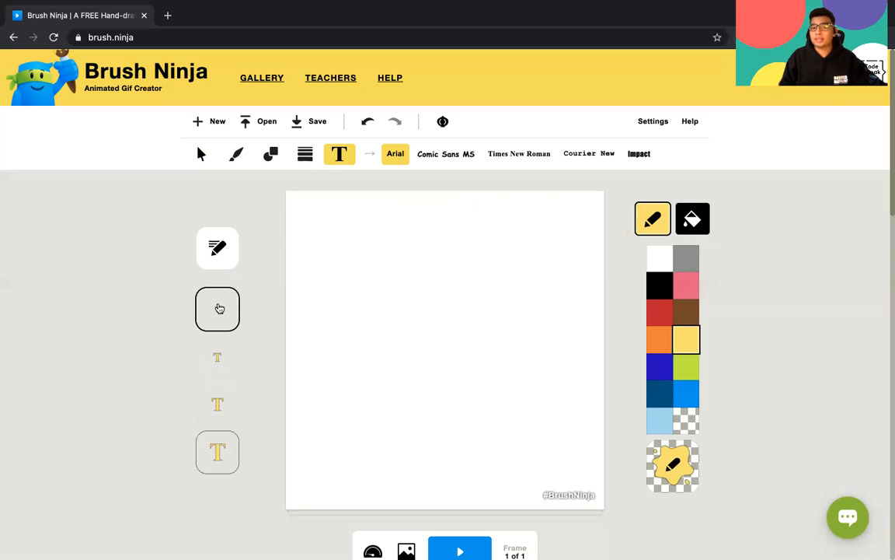
{"action": "left_click", "coordinate": [214, 366]}
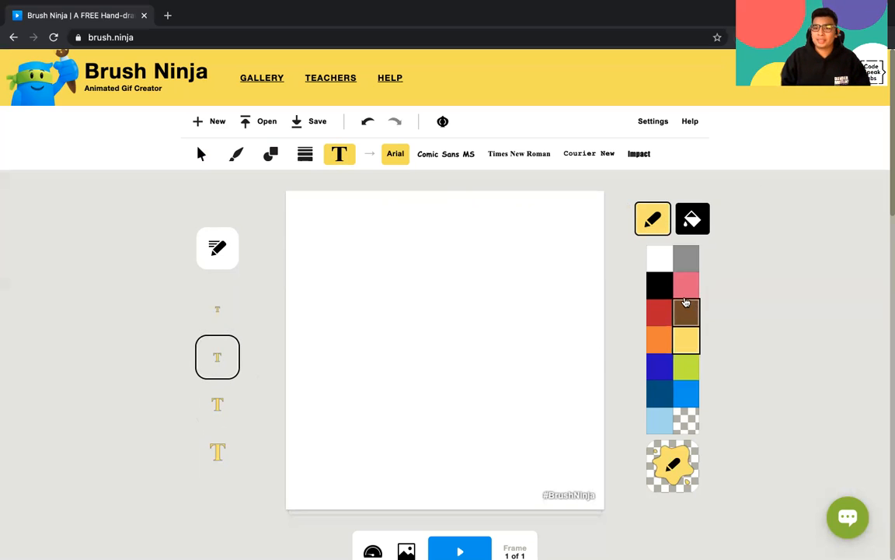
Step: Try black and dark blue as the text colour, and settle on pink
{"action": "left_click", "coordinate": [665, 290]}
{"action": "left_click", "coordinate": [660, 314]}
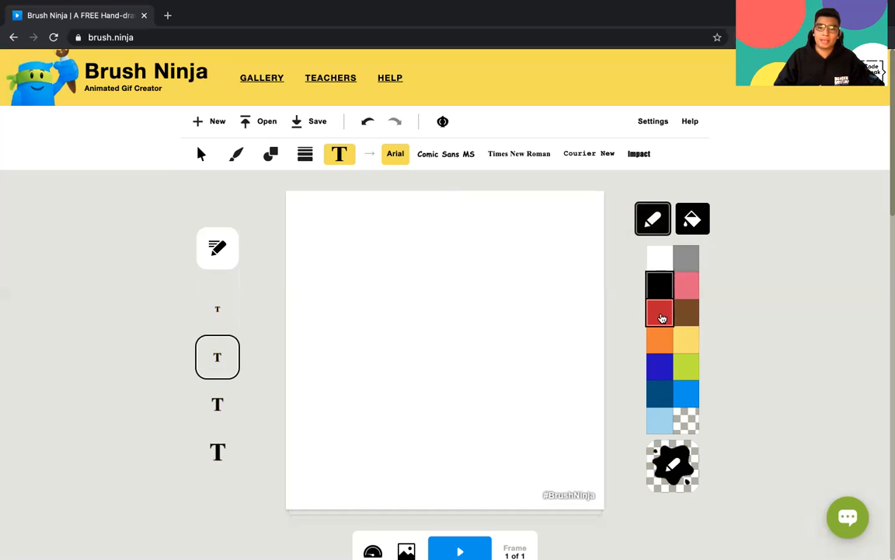
{"action": "left_click", "coordinate": [659, 365]}
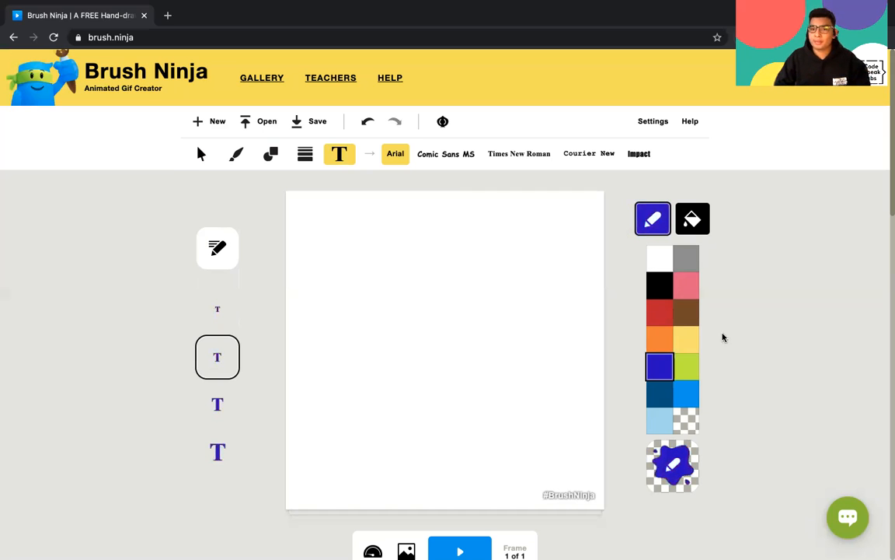
{"action": "left_click", "coordinate": [686, 286]}
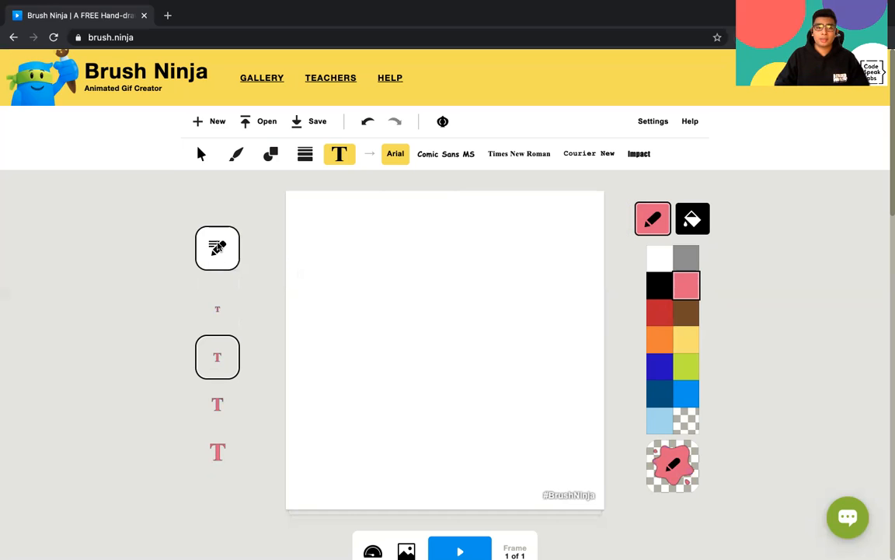
Step: Create the text "Pink" and place it in Arial in the upper middle of the canvas
{"action": "left_click", "coordinate": [217, 247]}
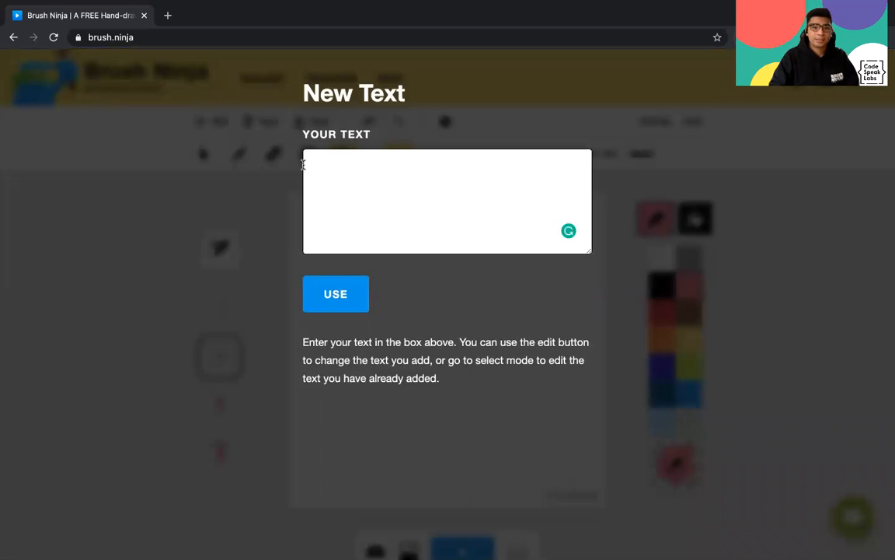
{"action": "type", "text": "Pink"}
{"action": "left_click", "coordinate": [329, 283]}
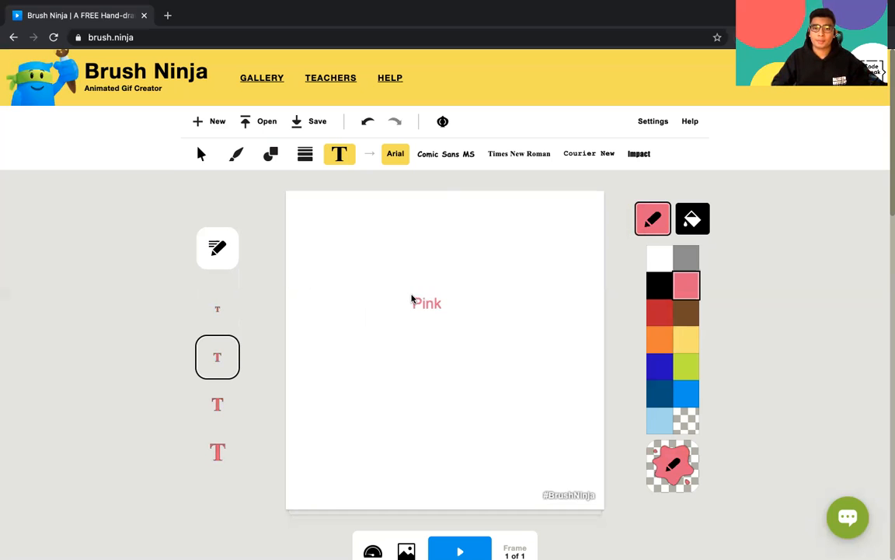
{"action": "left_click", "coordinate": [367, 259]}
{"action": "left_click", "coordinate": [470, 426]}
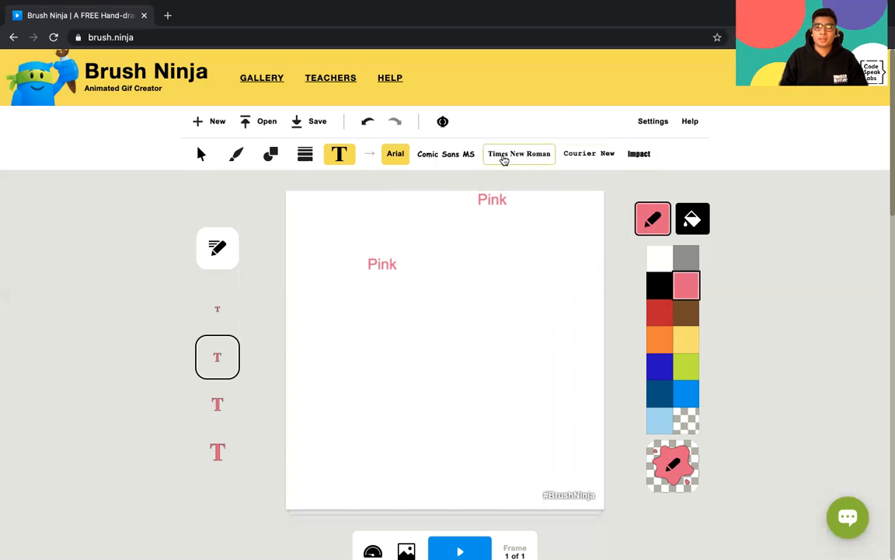
Step: Place two copies of the text in Impact, one below the Arial word and one directly beside it
{"action": "left_click", "coordinate": [639, 155]}
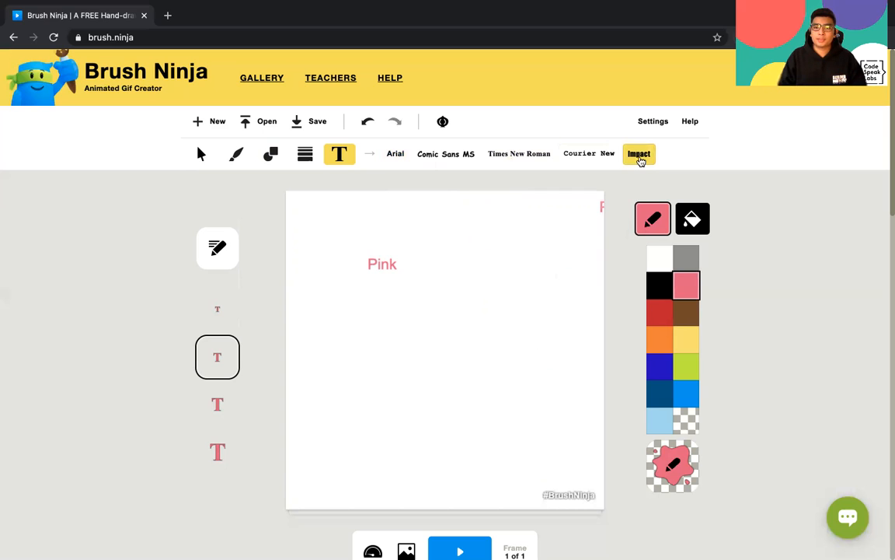
{"action": "left_click", "coordinate": [392, 354]}
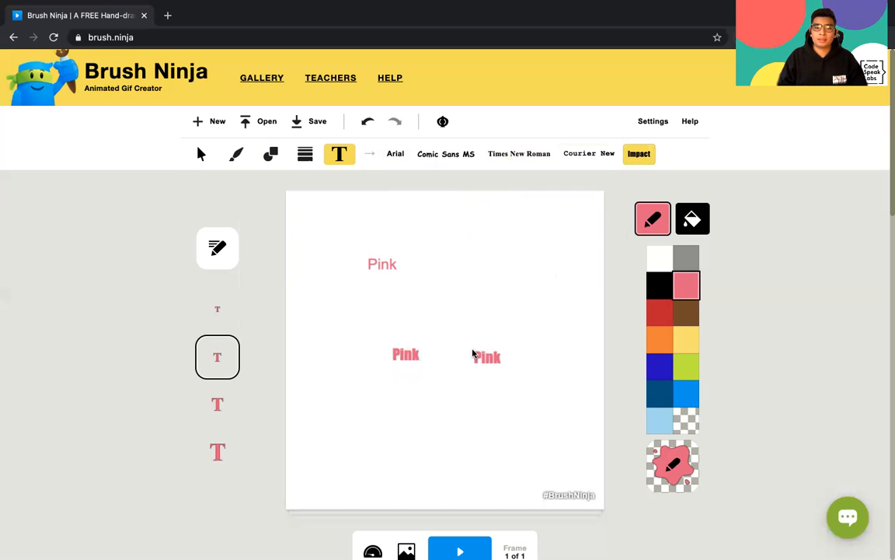
{"action": "left_click", "coordinate": [408, 265]}
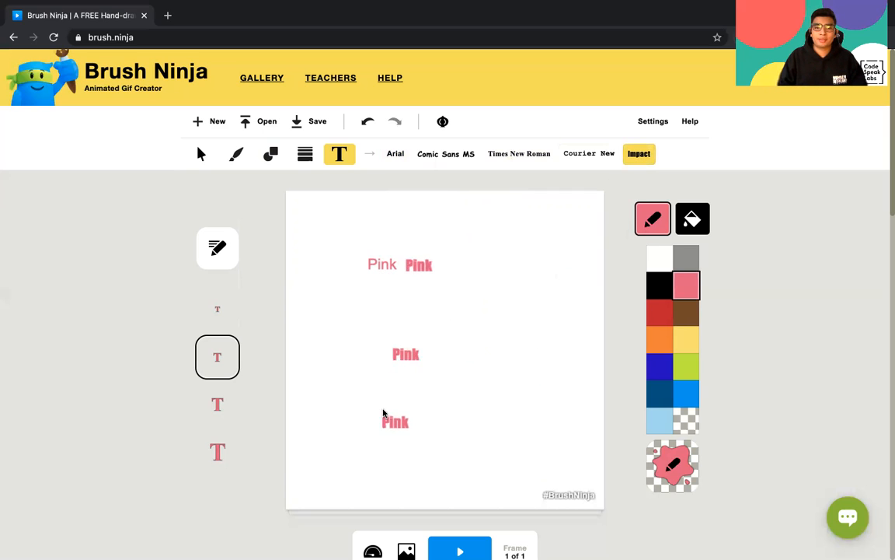
Step: Add a Times New Roman copy at the end of the word row and a Courier New copy beneath the Arial word
{"action": "left_click", "coordinate": [507, 154]}
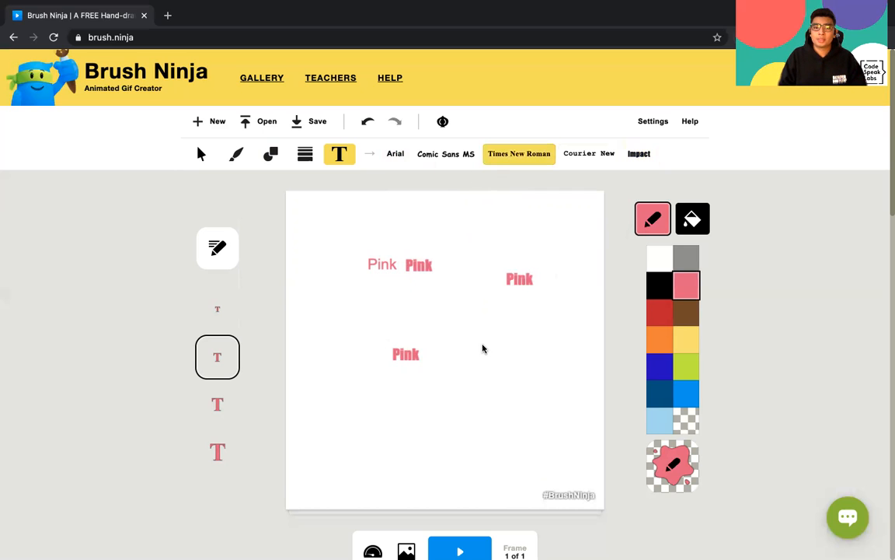
{"action": "left_click", "coordinate": [448, 263]}
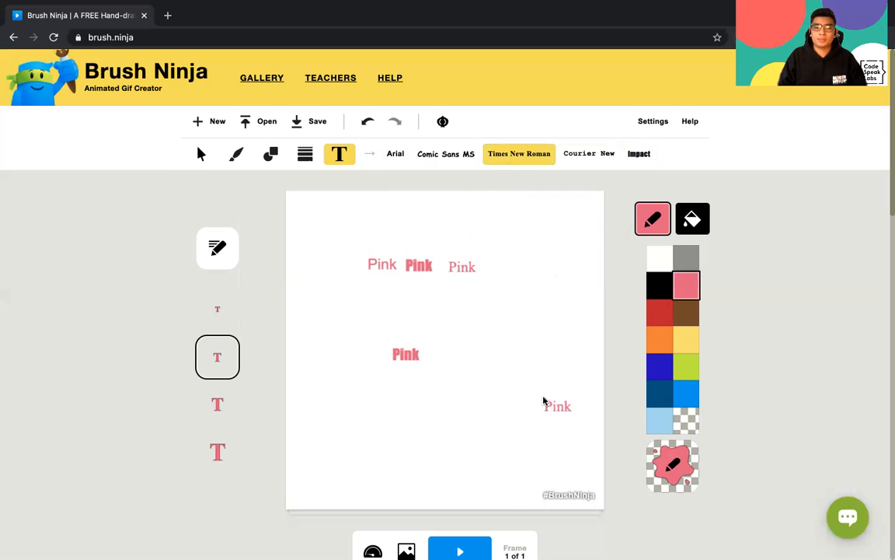
{"action": "left_click", "coordinate": [575, 154]}
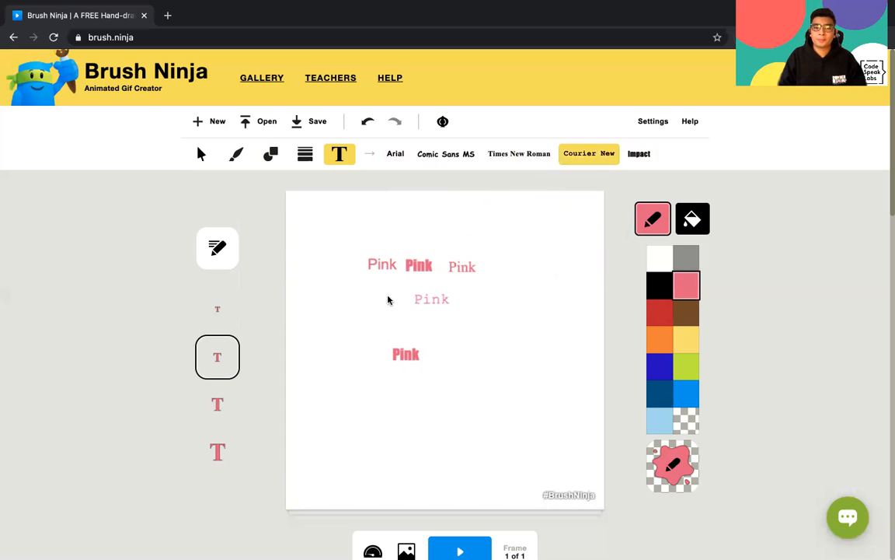
{"action": "left_click", "coordinate": [373, 285]}
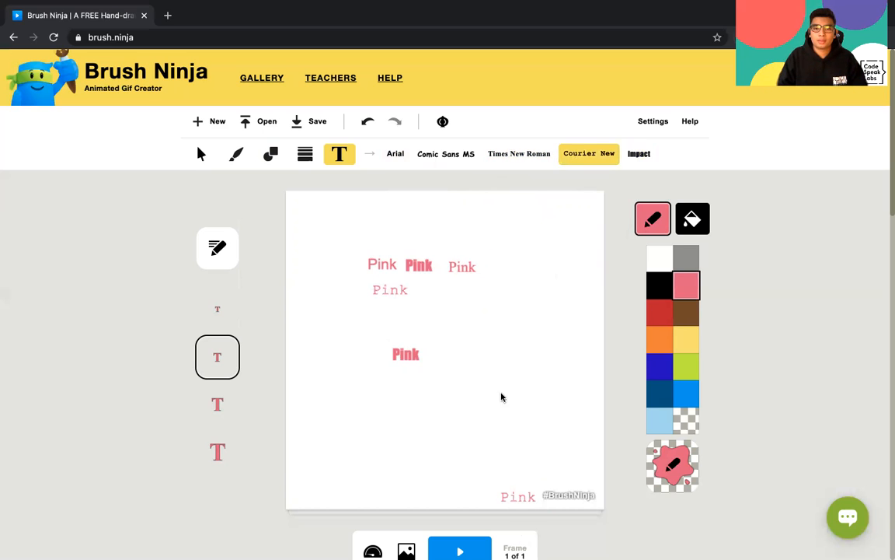
Step: Place Comic Sans MS copies of the text in pink, yellow and dark blue down the canvas
{"action": "left_click", "coordinate": [445, 154]}
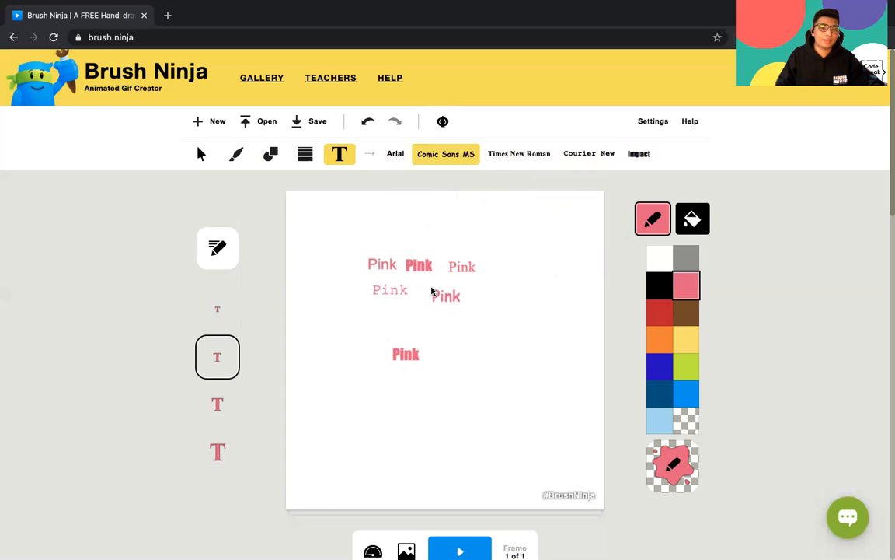
{"action": "left_click", "coordinate": [684, 338]}
{"action": "left_click", "coordinate": [453, 321]}
{"action": "left_click", "coordinate": [660, 366]}
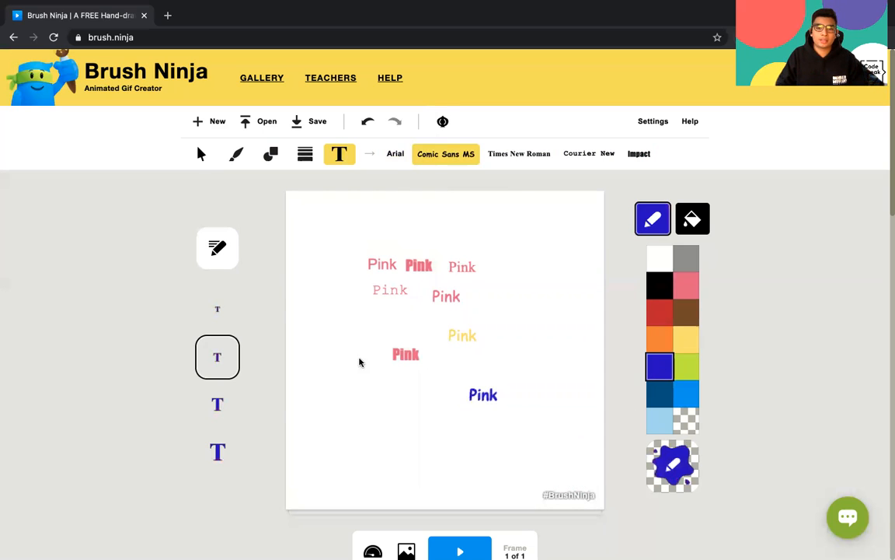
Step: Place two dark blue copies of the text at the largest size, one near the canvas's right side and one lower down
{"action": "left_click", "coordinate": [218, 451]}
{"action": "left_click", "coordinate": [474, 276]}
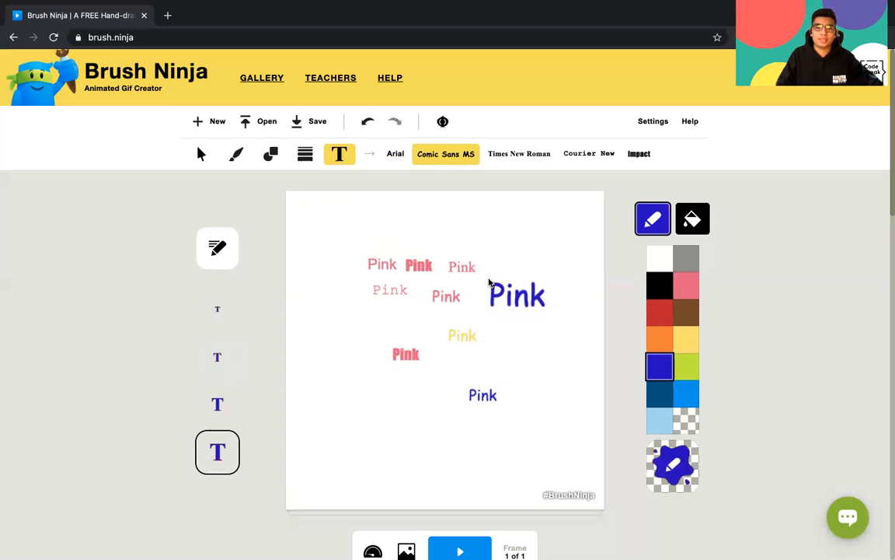
{"action": "left_click", "coordinate": [405, 405]}
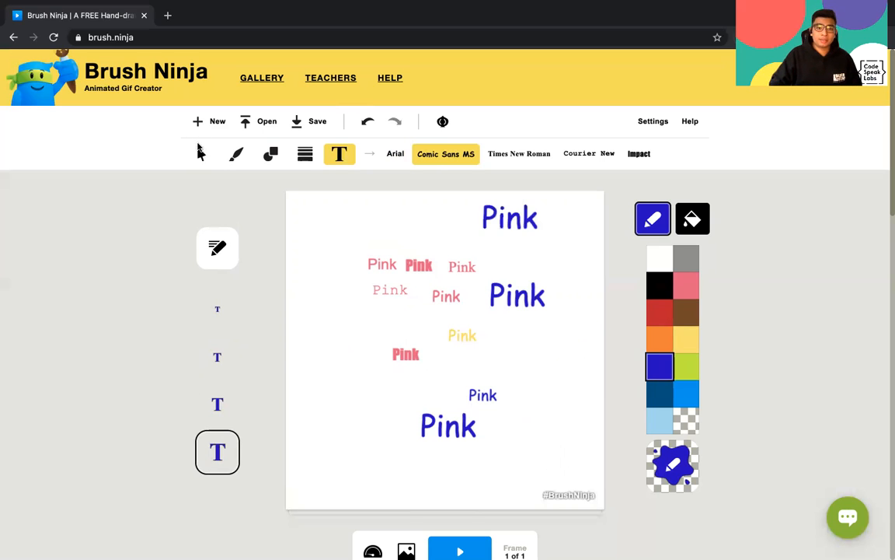
Step: Select all the text on the canvas and delete it
{"action": "left_click", "coordinate": [201, 154]}
{"action": "key", "text": "super+a"}
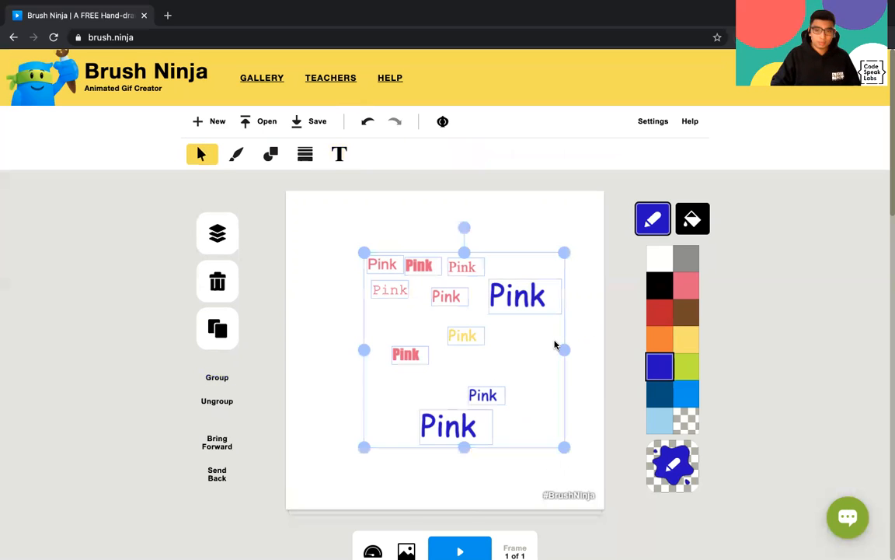
{"action": "key", "text": "BackSpace"}
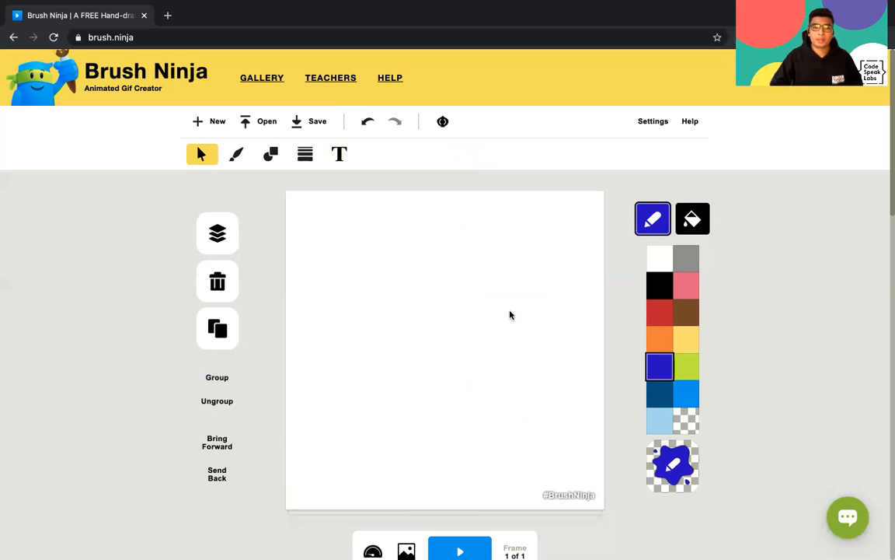
Step: Draw two dark blue and two black solid straight lines diagonally across the canvas with the Line tool
{"action": "left_click", "coordinate": [304, 153]}
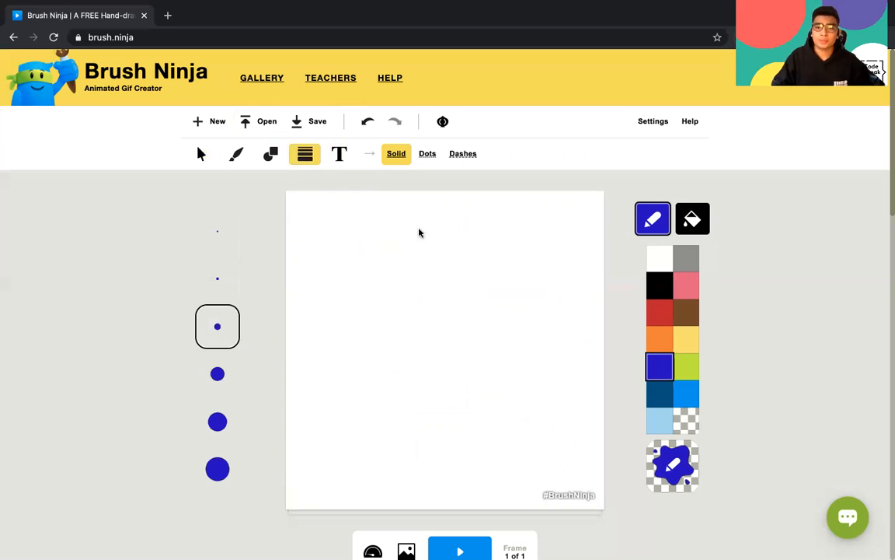
{"action": "mouse_move", "coordinate": [353, 223]}
{"action": "left_mouse_down"}
{"action": "mouse_move", "coordinate": [434, 367]}
{"action": "mouse_move", "coordinate": [373, 382]}
{"action": "left_mouse_up"}
{"action": "left_click_drag", "start_coordinate": [474, 227], "coordinate": [374, 441]}
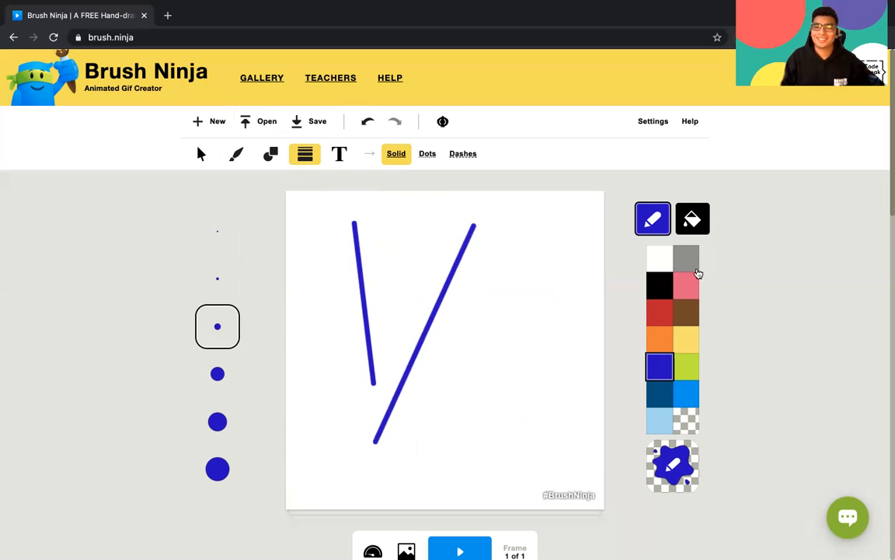
{"action": "left_click", "coordinate": [660, 284]}
{"action": "left_click_drag", "start_coordinate": [404, 219], "coordinate": [472, 507]}
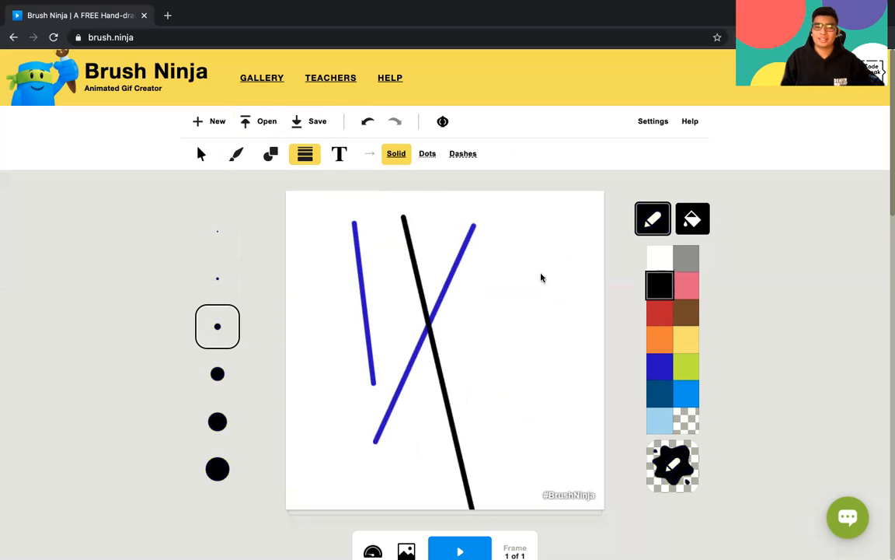
{"action": "left_click_drag", "start_coordinate": [542, 275], "coordinate": [396, 425]}
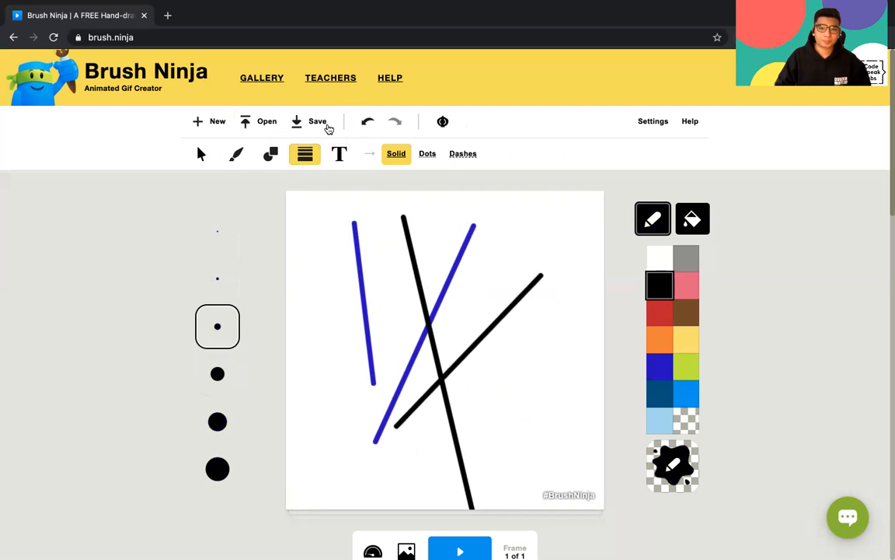
Step: Select all four lines on the canvas and delete them
{"action": "left_click", "coordinate": [214, 159]}
{"action": "left_click", "coordinate": [214, 159]}
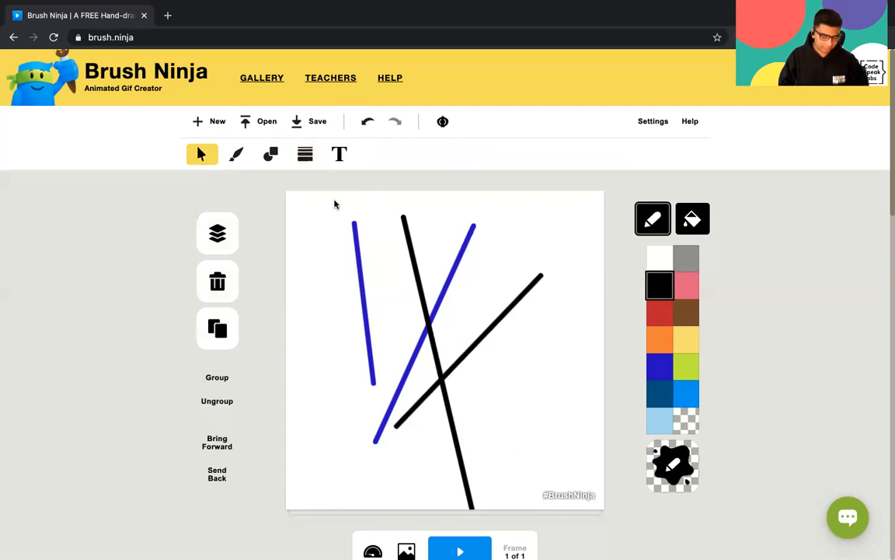
{"action": "key", "text": "ctrl+a"}
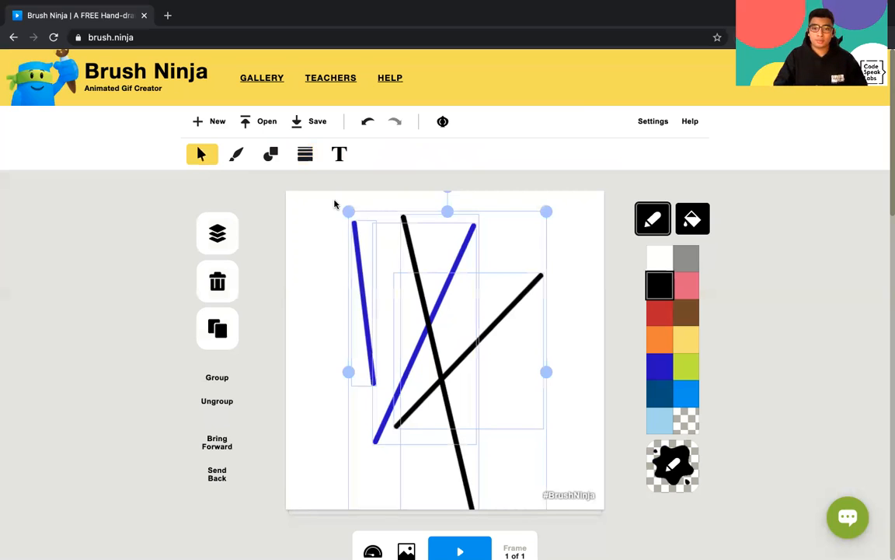
{"action": "key", "text": "Delete"}
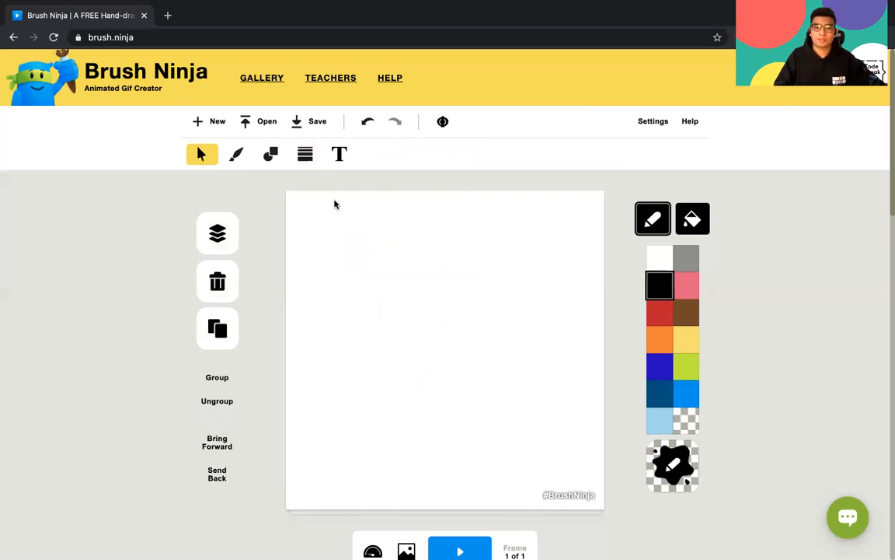
Step: Add a second blank frame to the animation
{"action": "scroll", "coordinate": [340, 261], "scroll_direction": "down", "scroll_amount": 1}
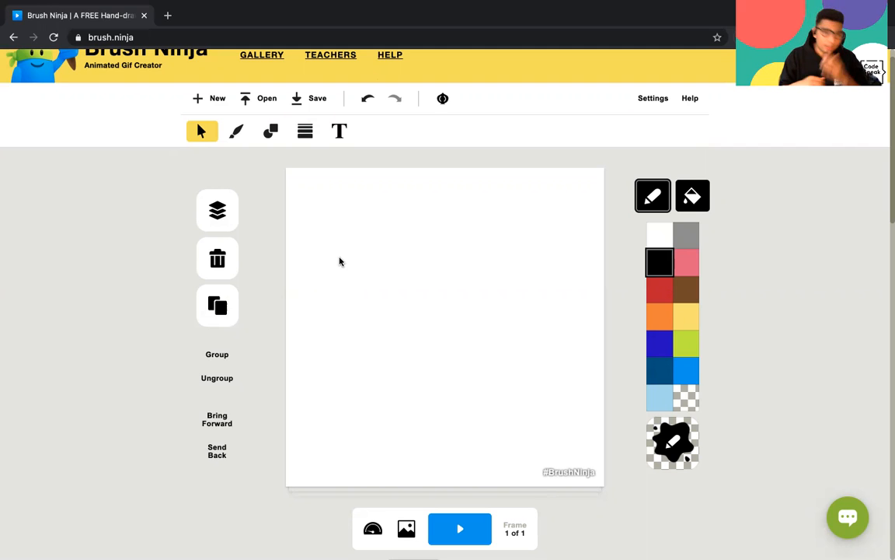
{"action": "scroll", "coordinate": [343, 324], "scroll_direction": "down", "scroll_amount": 3}
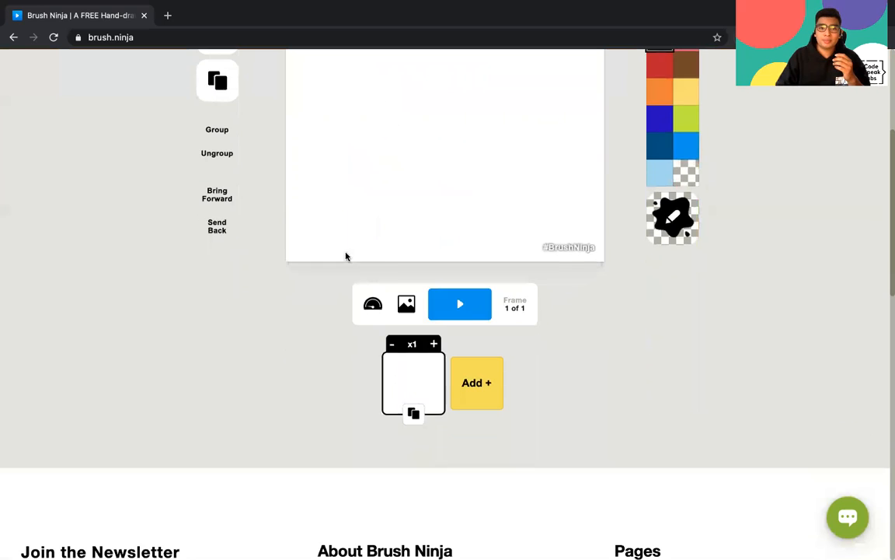
{"action": "scroll", "coordinate": [470, 310], "scroll_direction": "up", "scroll_amount": 3}
{"action": "scroll", "coordinate": [469, 319], "scroll_direction": "down", "scroll_amount": 1}
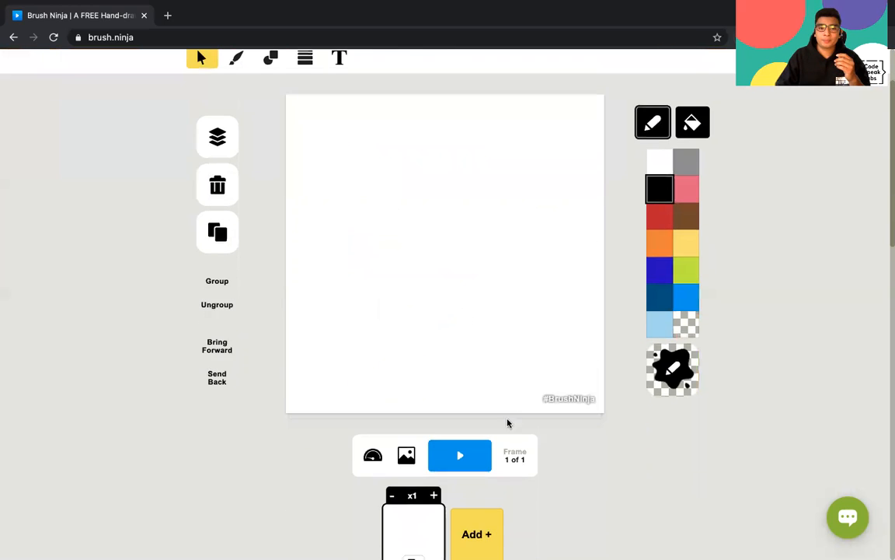
{"action": "scroll", "coordinate": [509, 423], "scroll_direction": "down", "scroll_amount": 1}
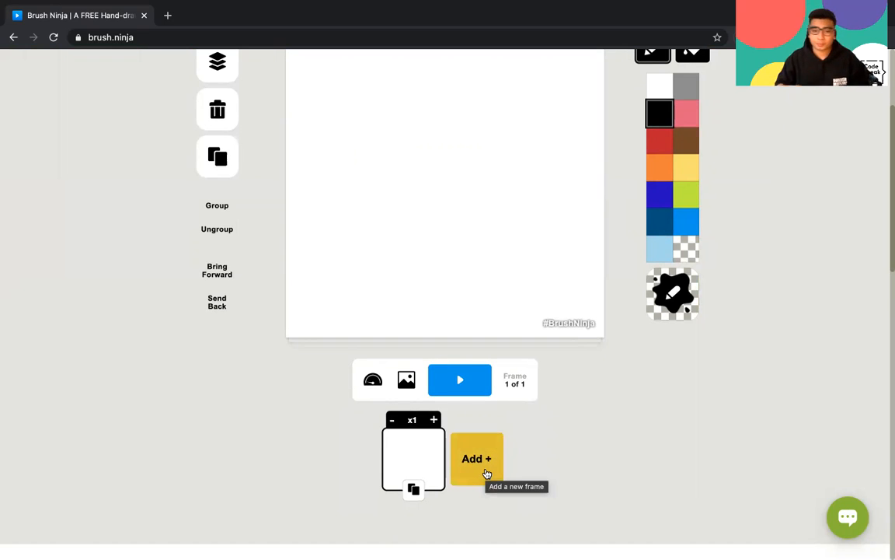
{"action": "left_click", "coordinate": [485, 457]}
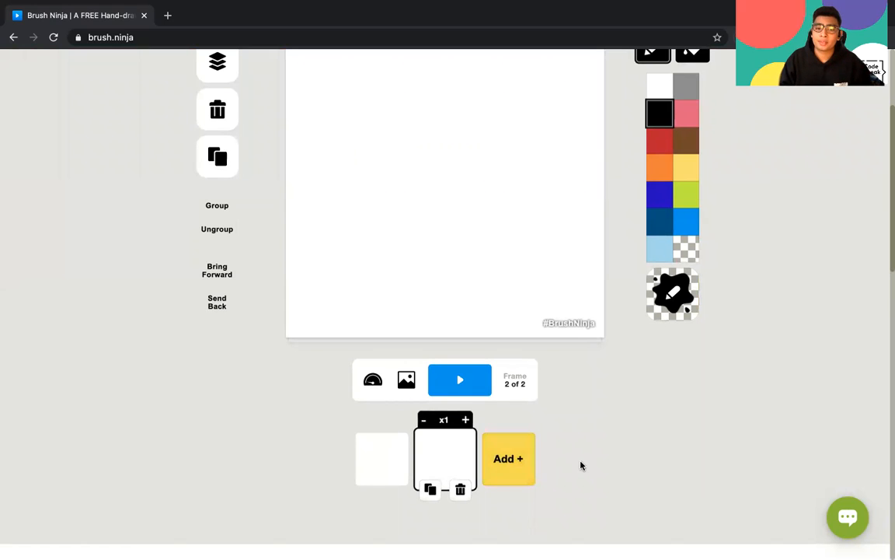
Step: Switch back and forth between the two blank frames to view each one
{"action": "left_click", "coordinate": [367, 449]}
{"action": "left_click", "coordinate": [426, 463]}
{"action": "left_click", "coordinate": [373, 468]}
{"action": "left_click", "coordinate": [436, 473]}
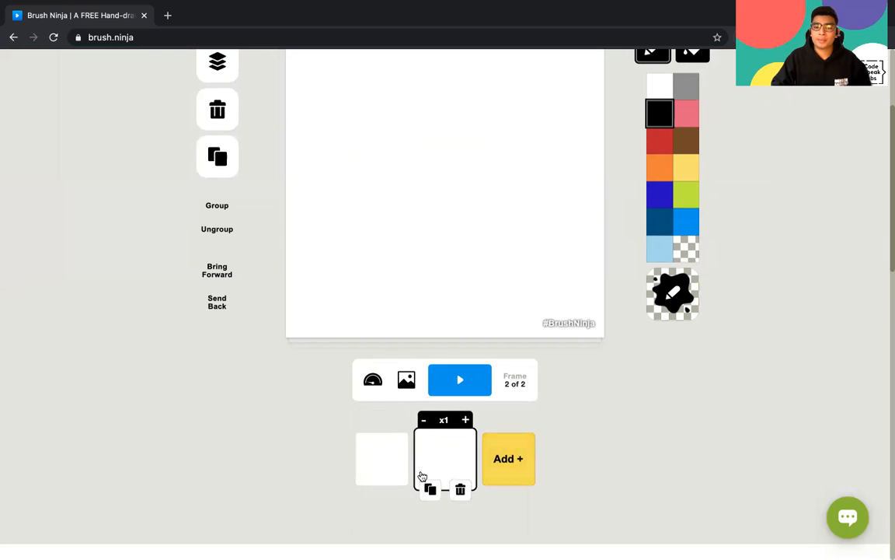
{"action": "left_click", "coordinate": [398, 465]}
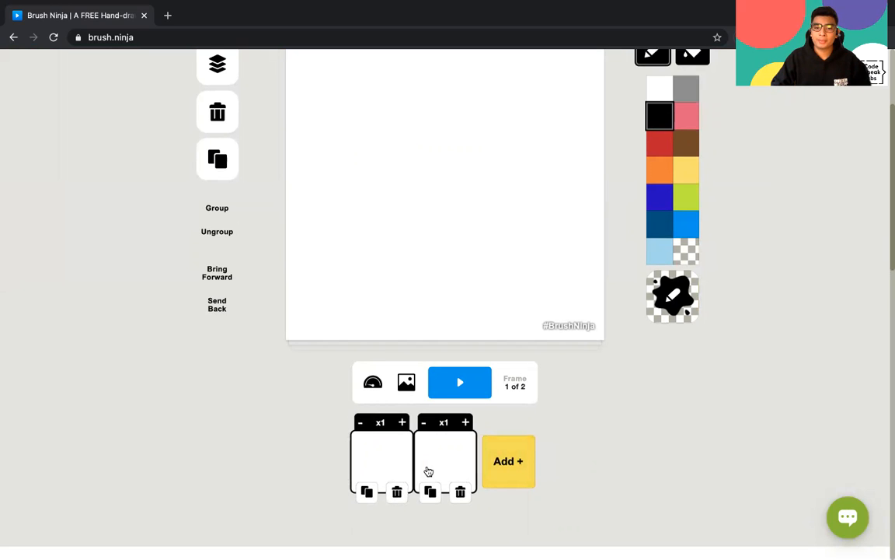
{"action": "left_click", "coordinate": [434, 464]}
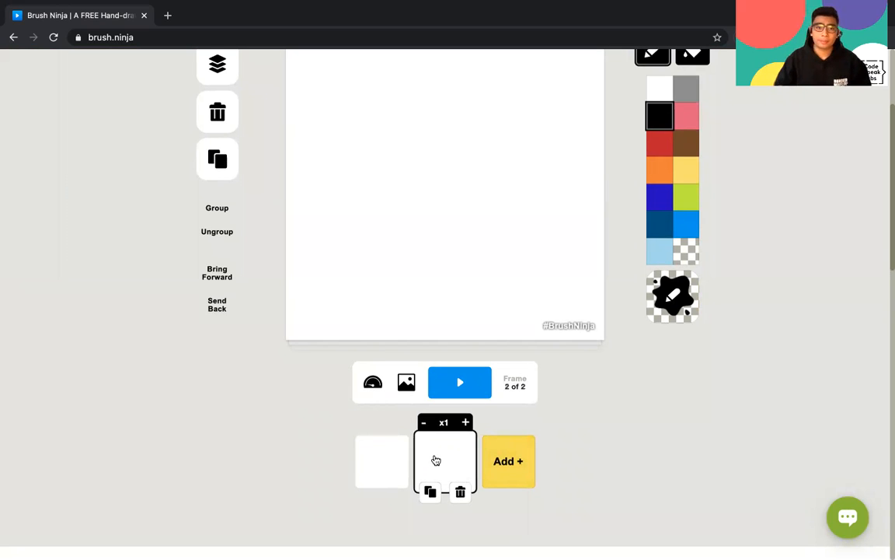
Step: Draw a closed rounded outline in black near the middle of the first frame with the Pencil brush at medium size
{"action": "left_click", "coordinate": [389, 462]}
{"action": "scroll", "coordinate": [353, 258], "scroll_direction": "up", "scroll_amount": 3}
{"action": "scroll", "coordinate": [377, 269], "scroll_direction": "down", "scroll_amount": 2}
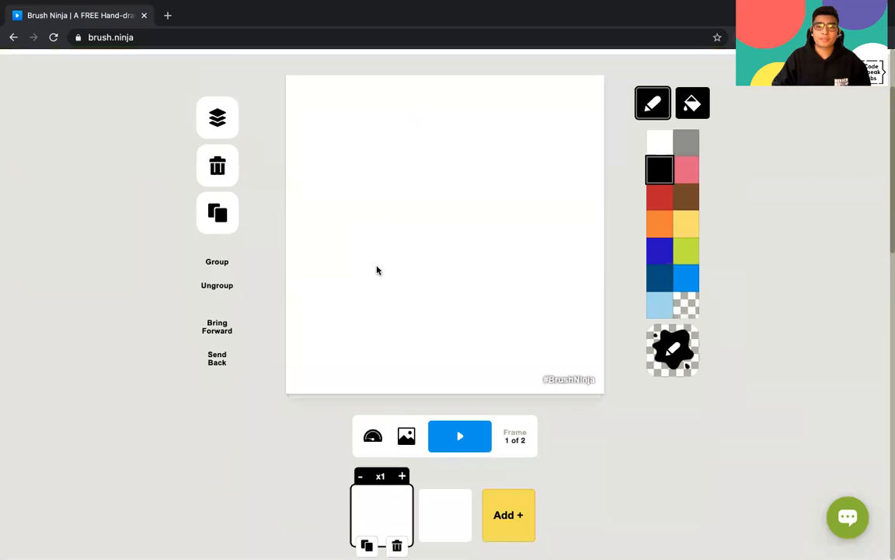
{"action": "scroll", "coordinate": [376, 269], "scroll_direction": "up", "scroll_amount": 1}
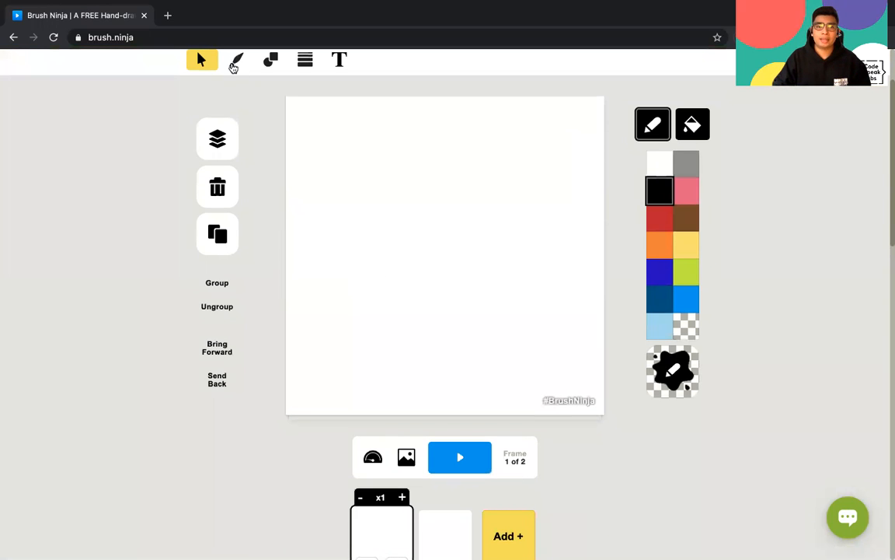
{"action": "left_click", "coordinate": [235, 62]}
{"action": "scroll", "coordinate": [430, 220], "scroll_direction": "down", "scroll_amount": 3}
{"action": "scroll", "coordinate": [430, 220], "scroll_direction": "up", "scroll_amount": 4}
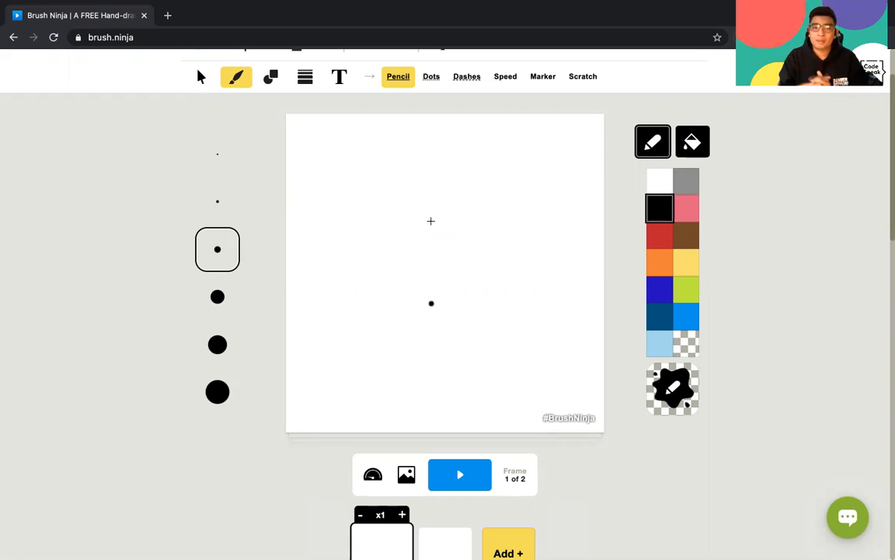
{"action": "scroll", "coordinate": [438, 347], "scroll_direction": "down", "scroll_amount": 1}
{"action": "scroll", "coordinate": [437, 348], "scroll_direction": "up", "scroll_amount": 1}
{"action": "scroll", "coordinate": [410, 244], "scroll_direction": "up", "scroll_amount": 1}
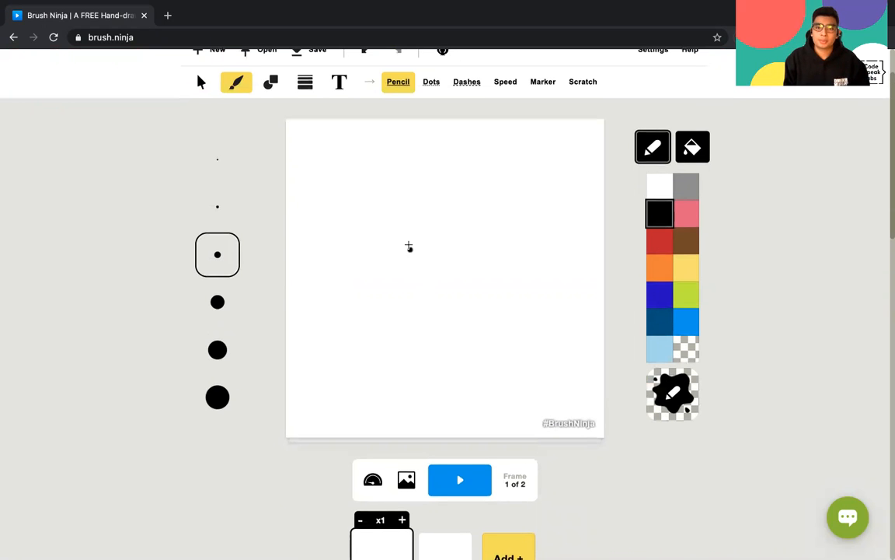
{"action": "mouse_move", "coordinate": [404, 219]}
{"action": "left_mouse_down"}
{"action": "mouse_move", "coordinate": [378, 247]}
{"action": "mouse_move", "coordinate": [379, 281]}
{"action": "mouse_move", "coordinate": [389, 309]}
{"action": "mouse_move", "coordinate": [412, 322]}
{"action": "mouse_move", "coordinate": [440, 310]}
{"action": "mouse_move", "coordinate": [466, 282]}
{"action": "mouse_move", "coordinate": [475, 249]}
{"action": "mouse_move", "coordinate": [453, 222]}
{"action": "mouse_move", "coordinate": [401, 216]}
{"action": "left_mouse_up"}
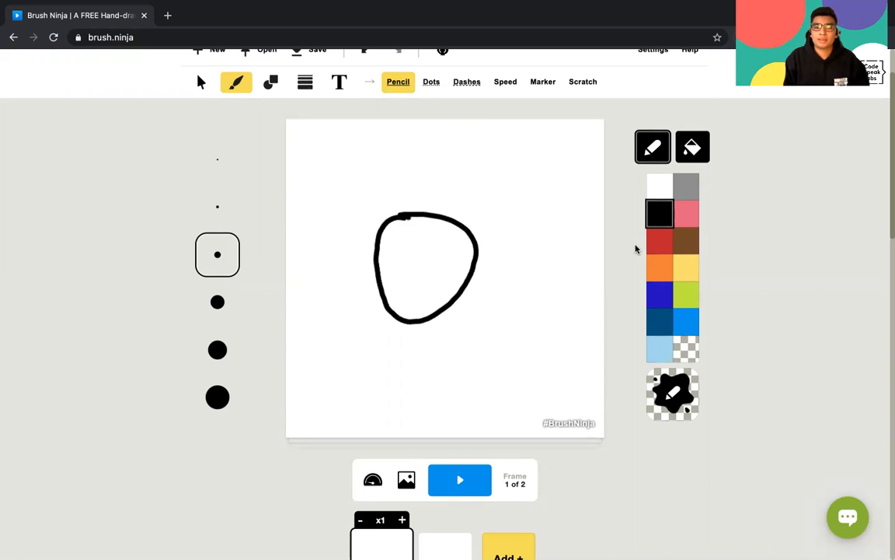
Step: Enlarge the black outline on the first frame and rotate it slightly counterclockwise
{"action": "left_click", "coordinate": [200, 82]}
{"action": "left_click", "coordinate": [440, 217]}
{"action": "mouse_move", "coordinate": [482, 207]}
{"action": "left_mouse_down"}
{"action": "mouse_move", "coordinate": [524, 180]}
{"action": "mouse_move", "coordinate": [521, 167]}
{"action": "mouse_move", "coordinate": [492, 232]}
{"action": "mouse_move", "coordinate": [495, 221]}
{"action": "left_mouse_up"}
{"action": "left_click_drag", "start_coordinate": [459, 174], "coordinate": [443, 174]}
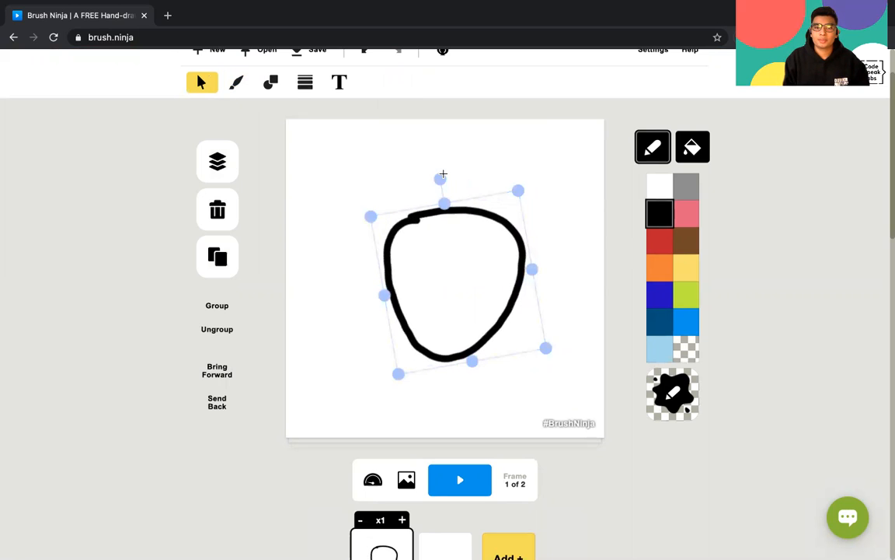
{"action": "left_click", "coordinate": [769, 395]}
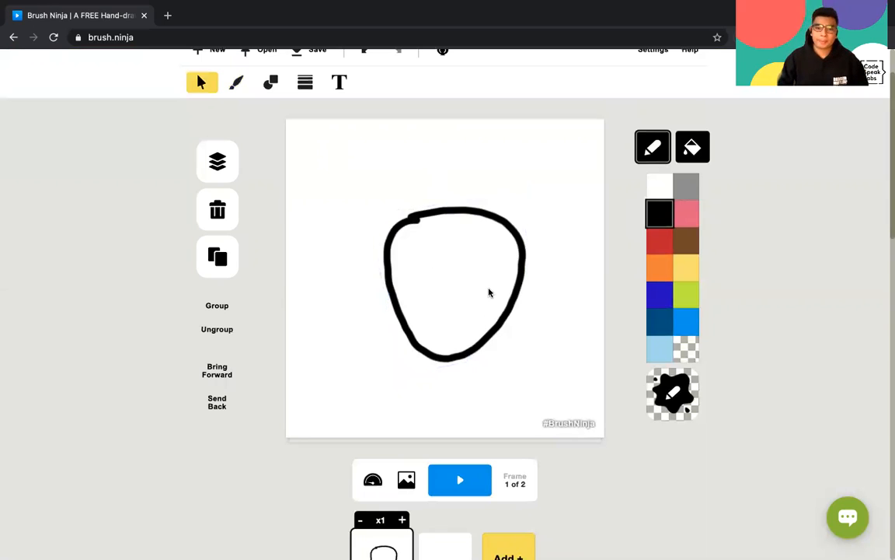
Step: Delete the blank second frame from the animation
{"action": "scroll", "coordinate": [489, 292], "scroll_direction": "down", "scroll_amount": 3}
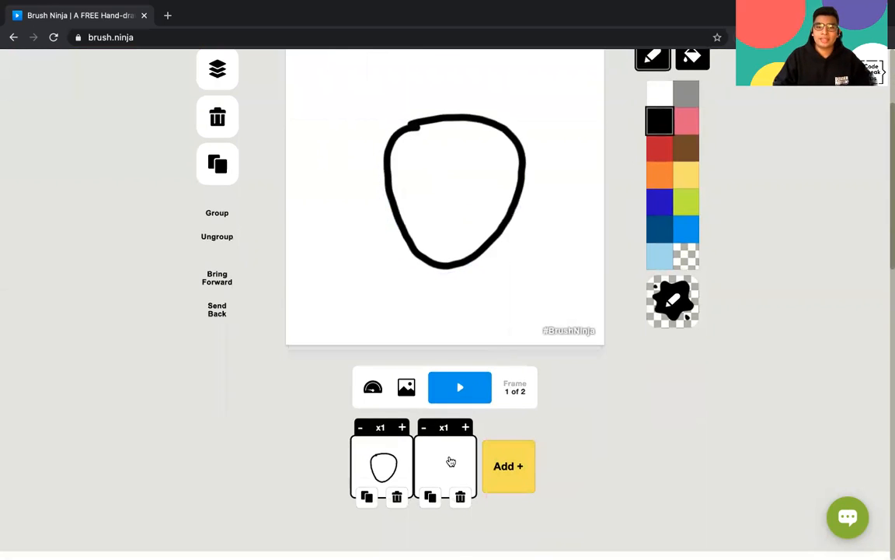
{"action": "left_click", "coordinate": [451, 462]}
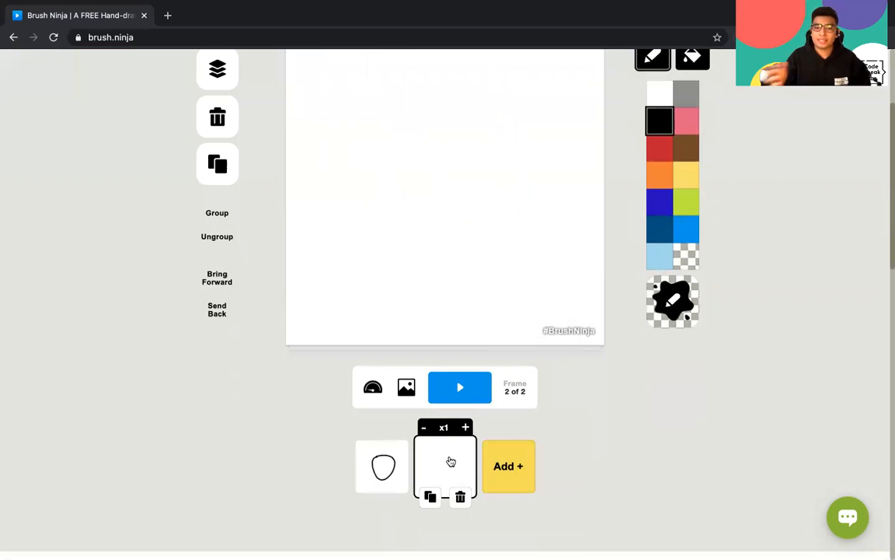
{"action": "scroll", "coordinate": [454, 410], "scroll_direction": "up", "scroll_amount": 3}
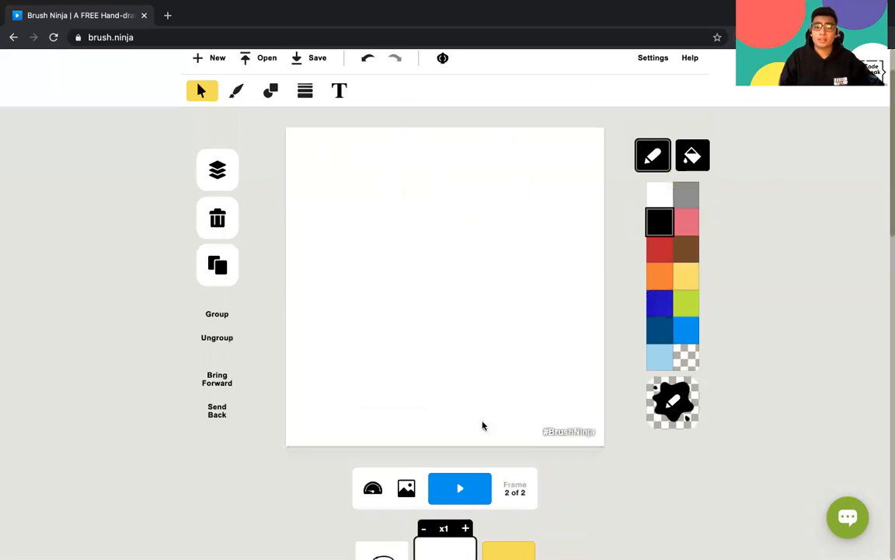
{"action": "scroll", "coordinate": [482, 425], "scroll_direction": "down", "scroll_amount": 1}
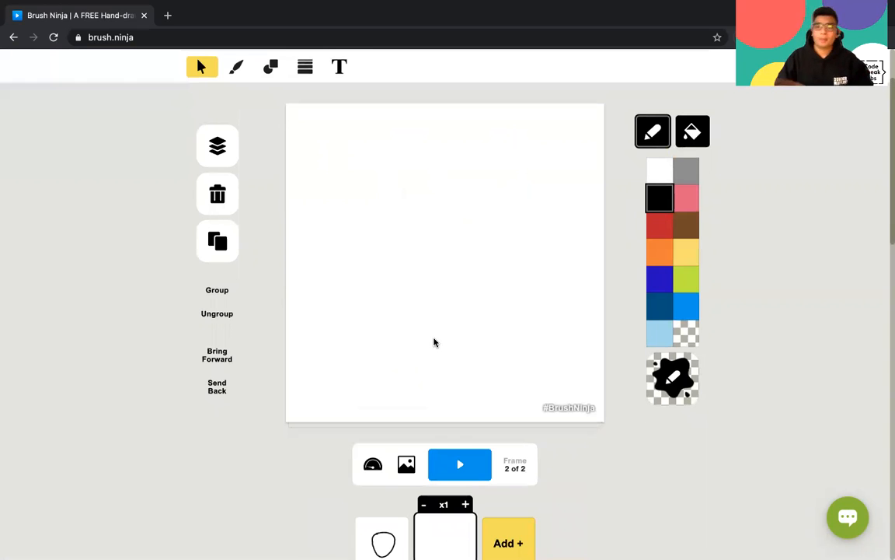
{"action": "scroll", "coordinate": [447, 342], "scroll_direction": "down", "scroll_amount": 3}
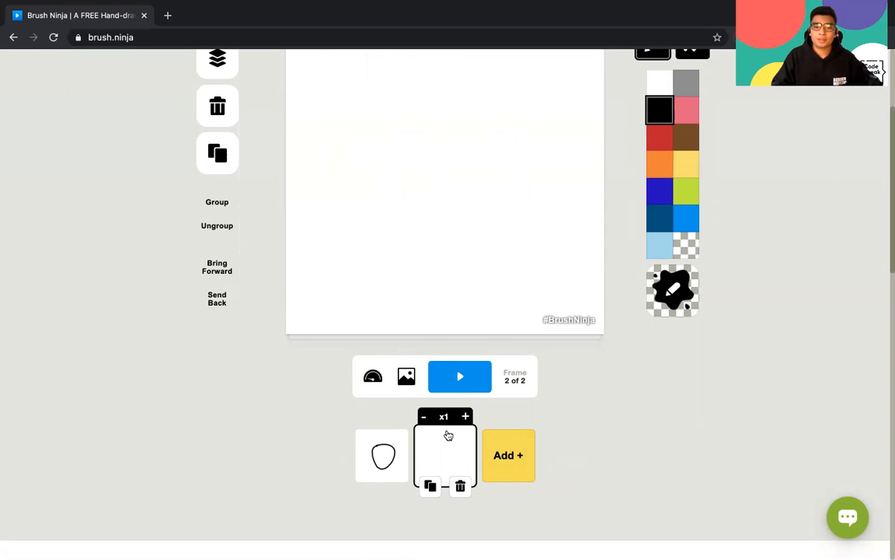
{"action": "left_click", "coordinate": [458, 487]}
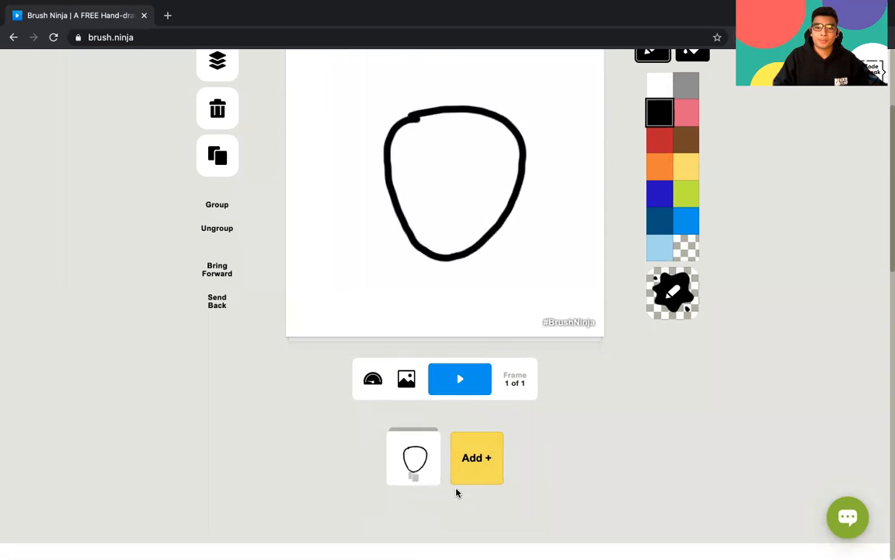
Step: Duplicate the frame containing the black outline
{"action": "scroll", "coordinate": [447, 322], "scroll_direction": "up", "scroll_amount": 1}
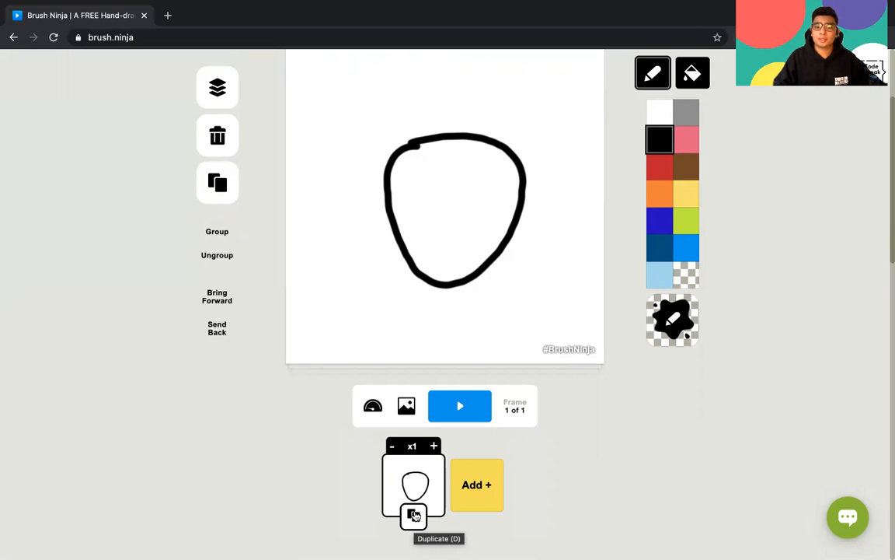
{"action": "left_click", "coordinate": [415, 516]}
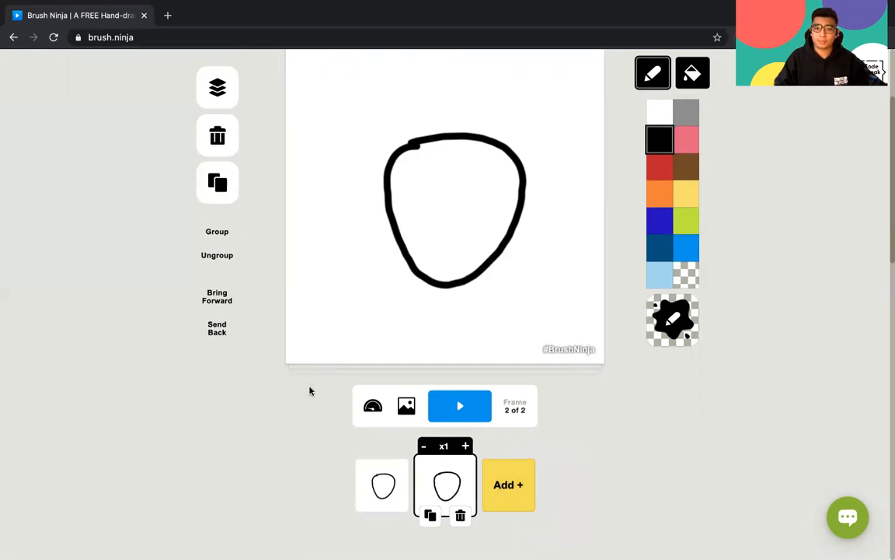
{"action": "scroll", "coordinate": [312, 393], "scroll_direction": "up", "scroll_amount": 2}
{"action": "scroll", "coordinate": [334, 403], "scroll_direction": "down", "scroll_amount": 2}
Step: Switch repeatedly between the original and duplicated frames to compare their drawings
{"action": "left_click", "coordinate": [380, 488]}
{"action": "left_click", "coordinate": [450, 495]}
{"action": "left_click", "coordinate": [398, 491]}
{"action": "left_click", "coordinate": [444, 494]}
{"action": "left_click", "coordinate": [394, 492]}
{"action": "left_click", "coordinate": [440, 496]}
{"action": "left_click", "coordinate": [387, 505]}
{"action": "left_click", "coordinate": [444, 496]}
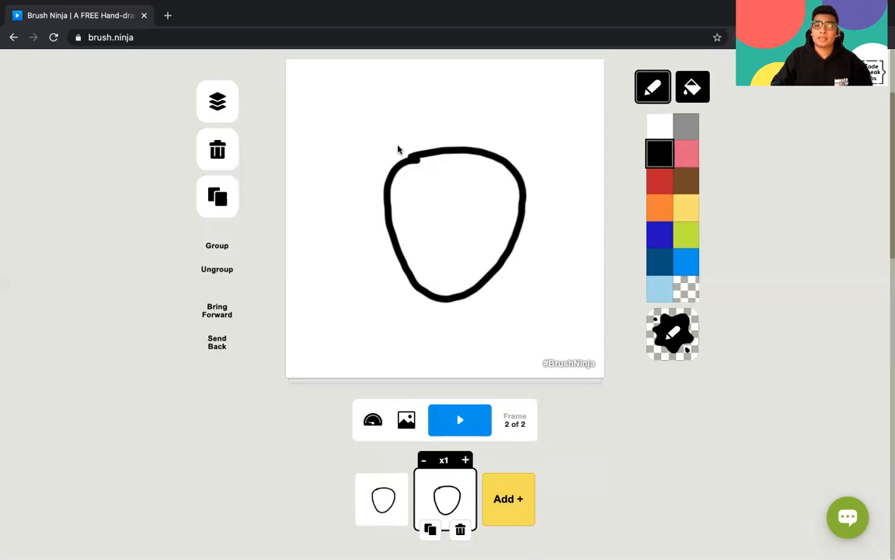
Step: Fill the outlined shape on the second frame with red
{"action": "scroll", "coordinate": [398, 150], "scroll_direction": "up", "scroll_amount": 1}
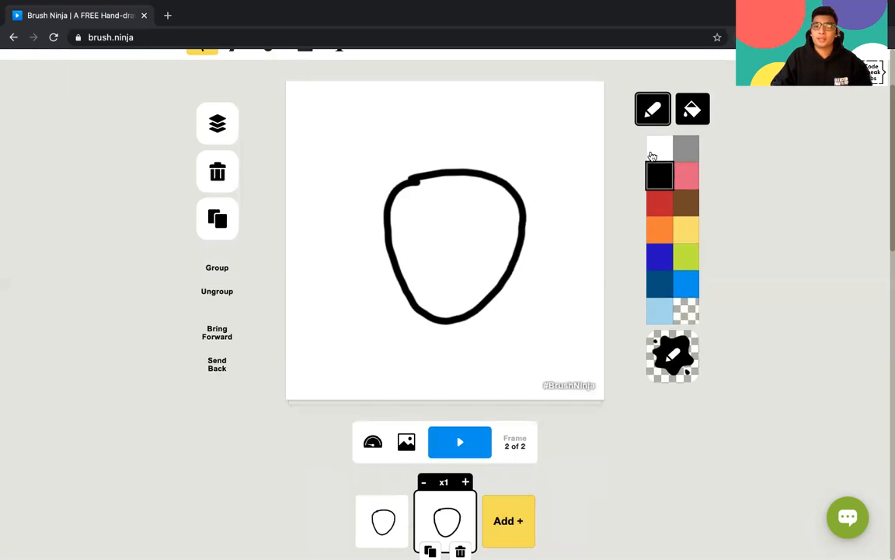
{"action": "scroll", "coordinate": [387, 260], "scroll_direction": "up", "scroll_amount": 1}
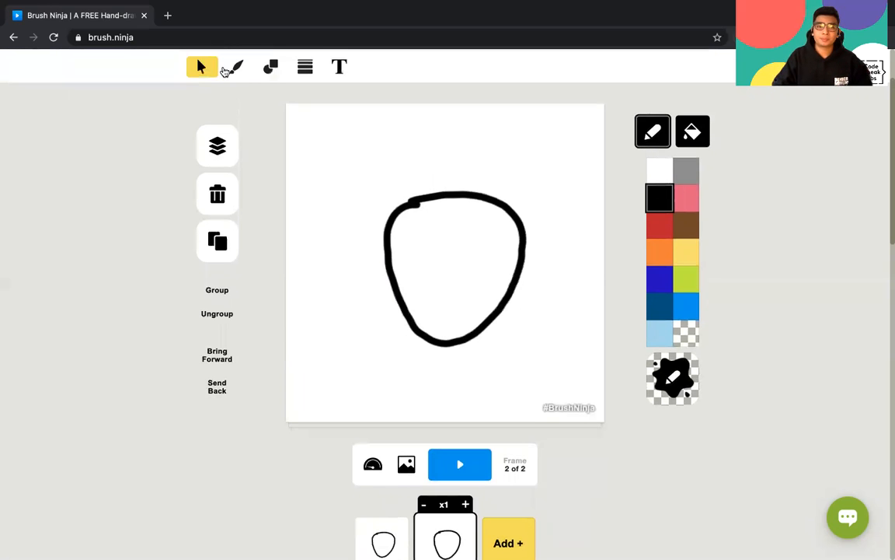
{"action": "left_click", "coordinate": [226, 69]}
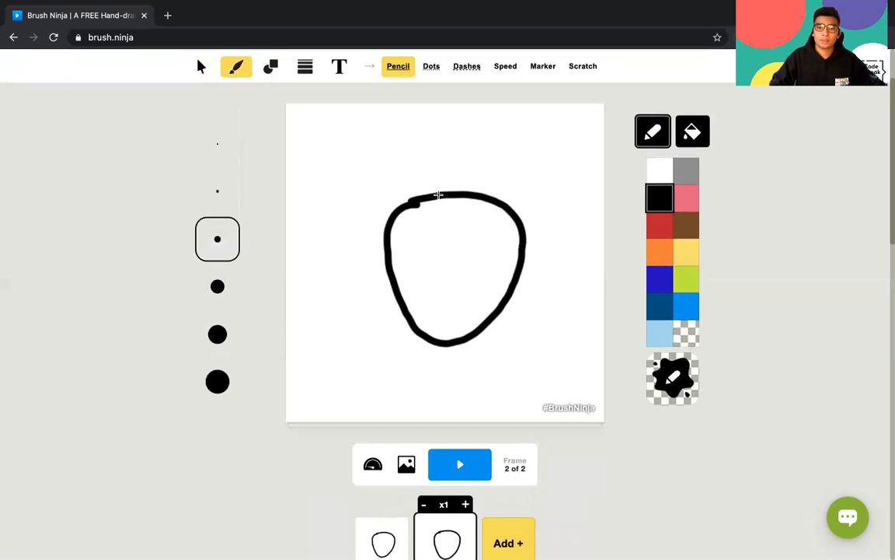
{"action": "scroll", "coordinate": [438, 192], "scroll_direction": "down", "scroll_amount": 1}
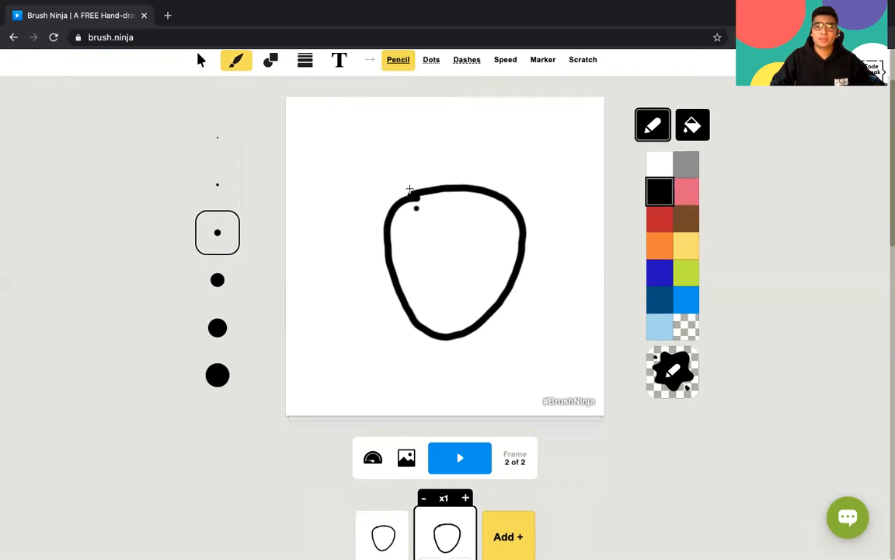
{"action": "left_click", "coordinate": [200, 60]}
{"action": "left_click", "coordinate": [451, 190]}
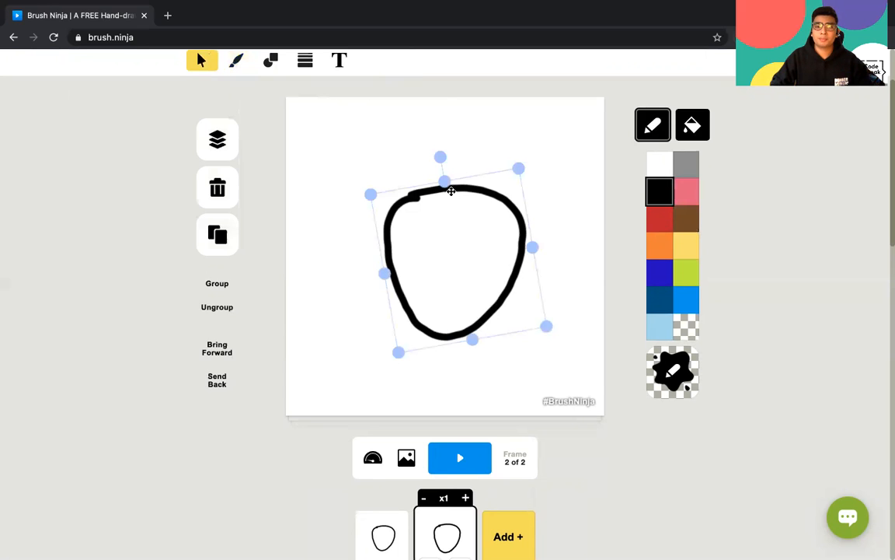
{"action": "left_click", "coordinate": [692, 125]}
{"action": "left_click", "coordinate": [662, 214]}
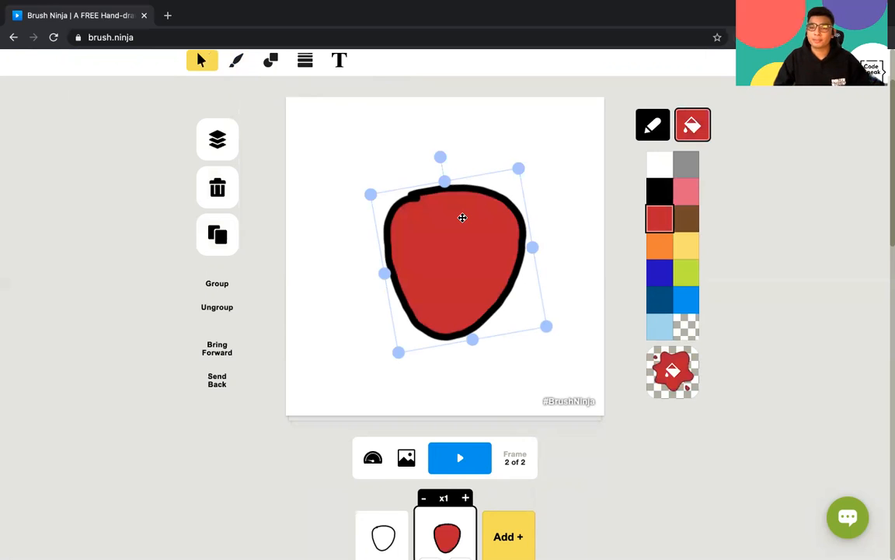
Step: Duplicate the red-filled frame and activate the Pencil brush with a black stroke on the new third frame
{"action": "scroll", "coordinate": [496, 290], "scroll_direction": "down", "scroll_amount": 3}
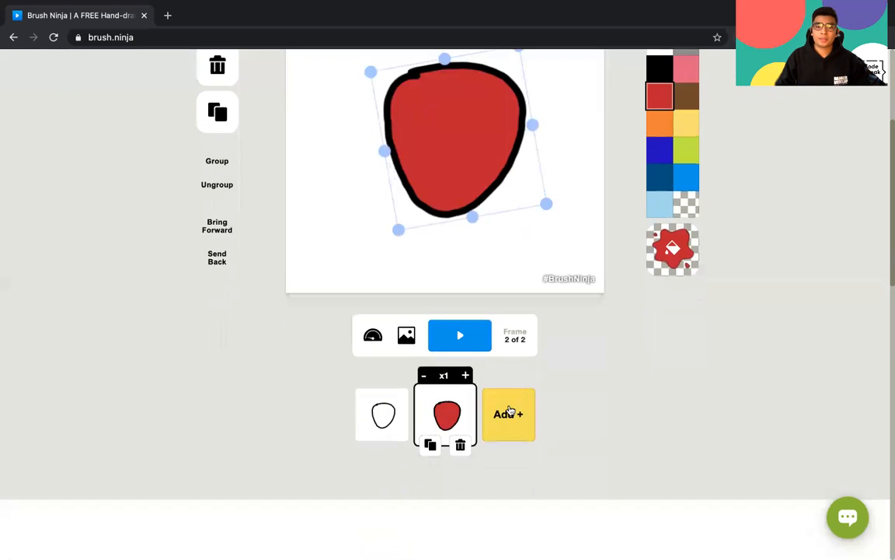
{"action": "left_click", "coordinate": [430, 450]}
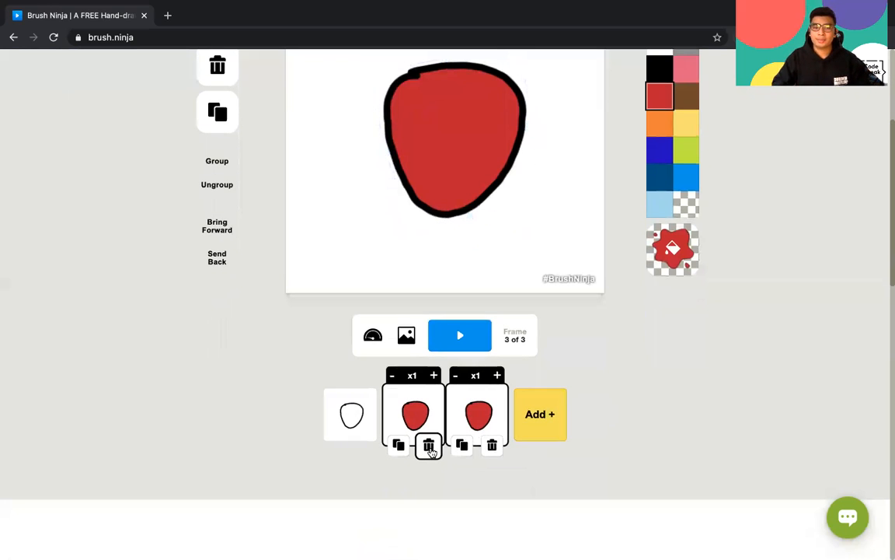
{"action": "scroll", "coordinate": [506, 264], "scroll_direction": "up", "scroll_amount": 3}
{"action": "left_click", "coordinate": [667, 171]}
{"action": "scroll", "coordinate": [427, 188], "scroll_direction": "up", "scroll_amount": 1}
{"action": "left_click", "coordinate": [237, 59]}
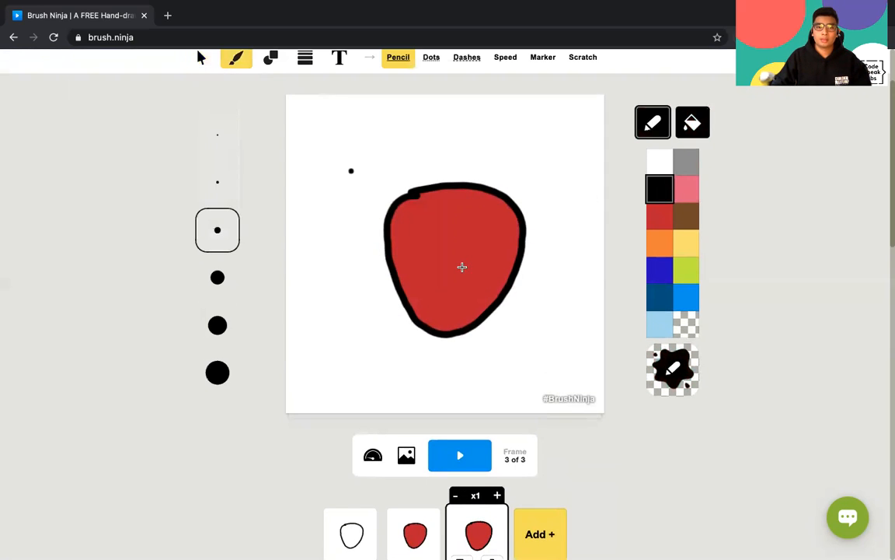
Step: Replace the brown swatch with a custom dark green and use it as the stroke colour
{"action": "scroll", "coordinate": [461, 265], "scroll_direction": "up", "scroll_amount": 1}
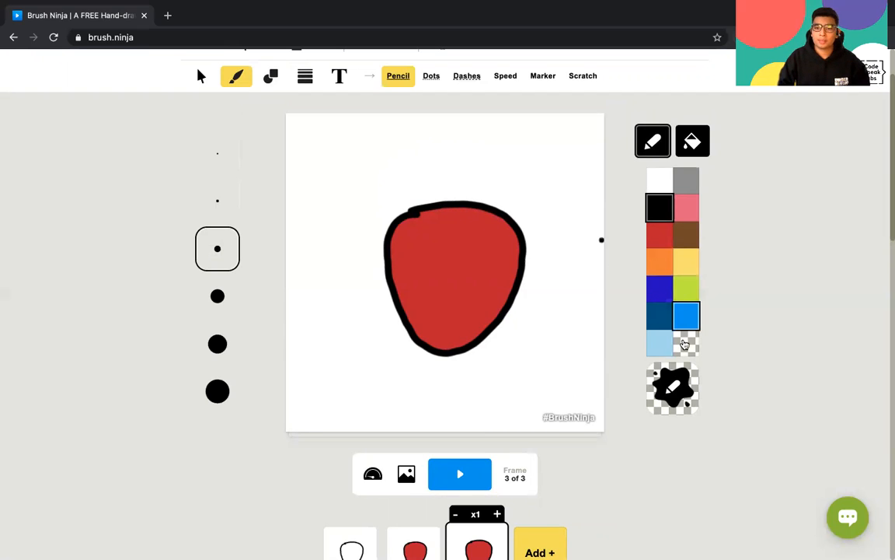
{"action": "left_click", "coordinate": [683, 238]}
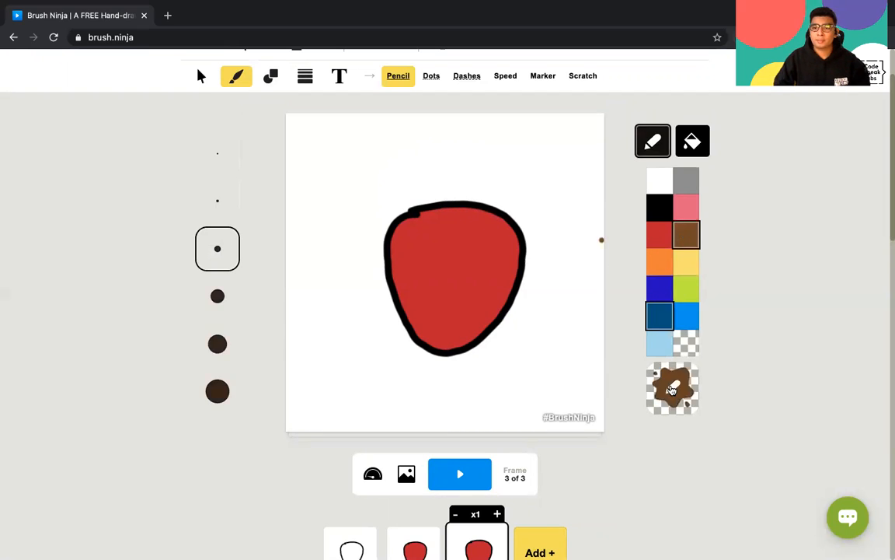
{"action": "left_click", "coordinate": [681, 395]}
{"action": "left_click_drag", "start_coordinate": [557, 187], "coordinate": [516, 196]}
{"action": "left_click", "coordinate": [488, 428]}
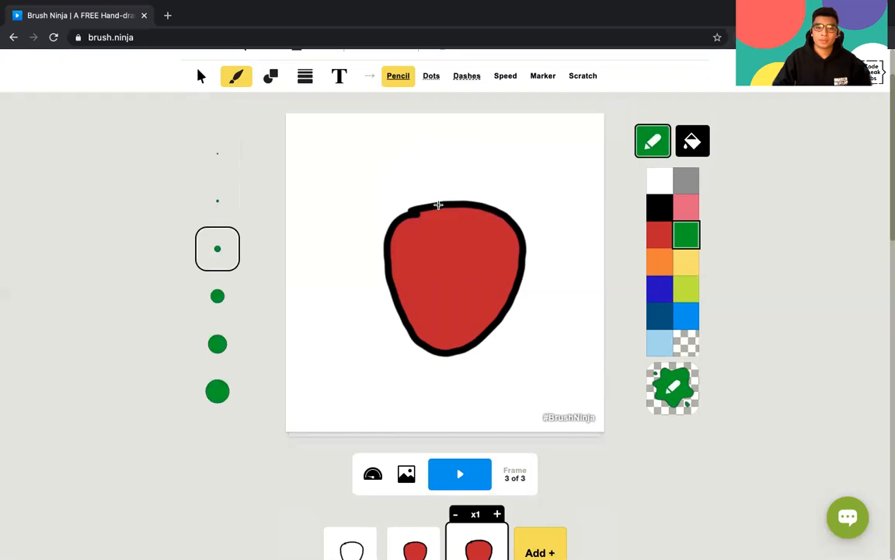
{"action": "left_click_drag", "start_coordinate": [439, 205], "coordinate": [452, 176]}
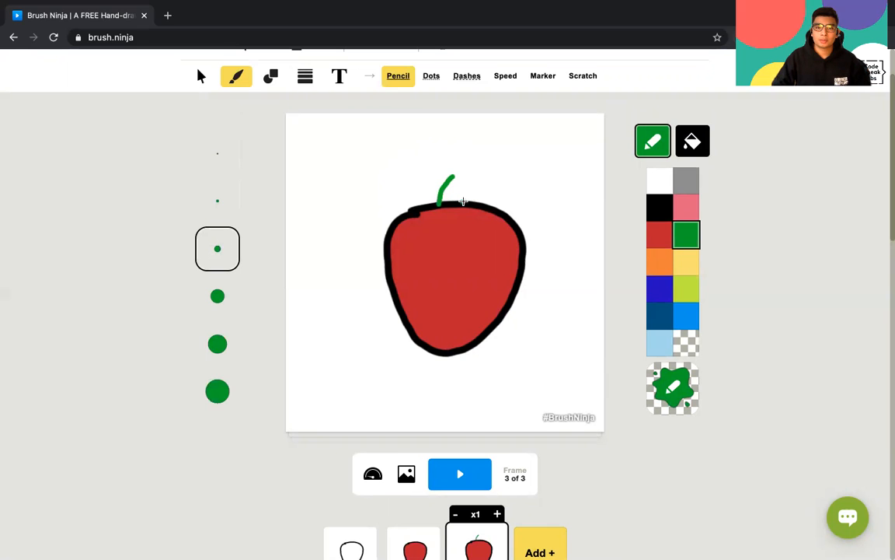
{"action": "scroll", "coordinate": [412, 171], "scroll_direction": "up", "scroll_amount": 1}
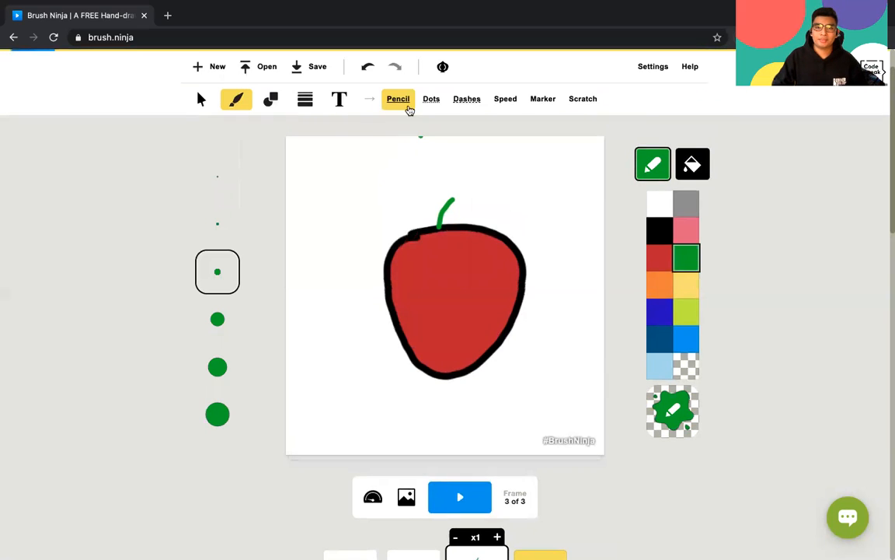
{"action": "left_click", "coordinate": [370, 70]}
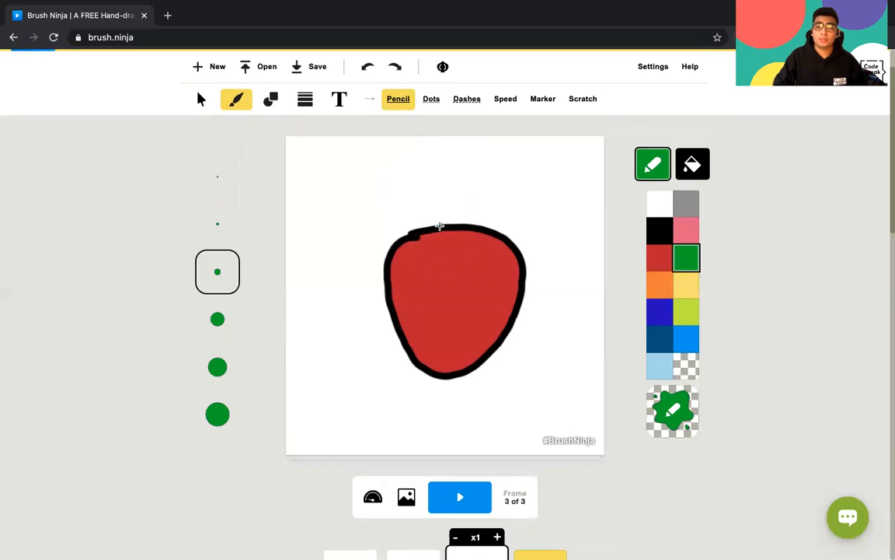
Step: Draw a pointed green leaf outline from two curved strokes on top of the red shape in the third frame
{"action": "left_click_drag", "start_coordinate": [436, 218], "coordinate": [451, 191]}
{"action": "left_click_drag", "start_coordinate": [461, 224], "coordinate": [461, 187]}
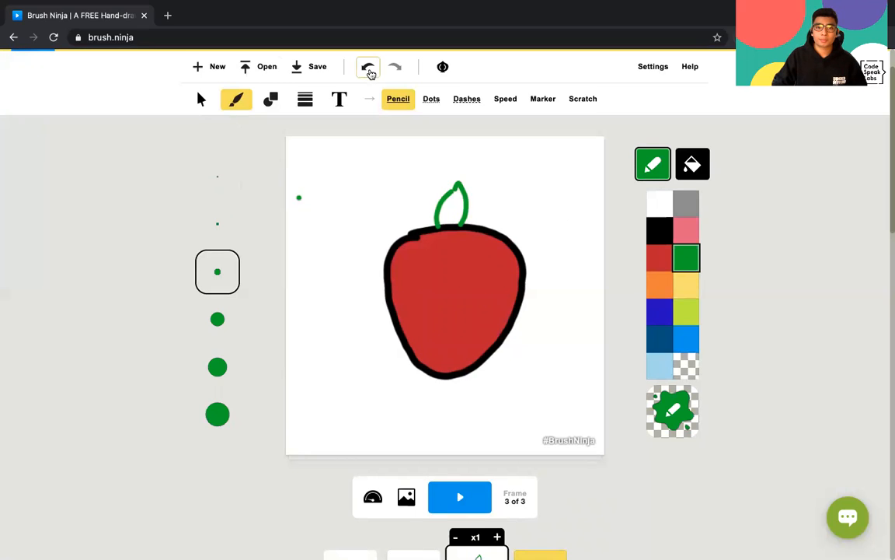
Step: Undo the leaf's right-hand curve on the third frame and redraw it so the pointed leaf is narrower
{"action": "left_click", "coordinate": [368, 68]}
{"action": "left_click_drag", "start_coordinate": [454, 191], "coordinate": [457, 224]}
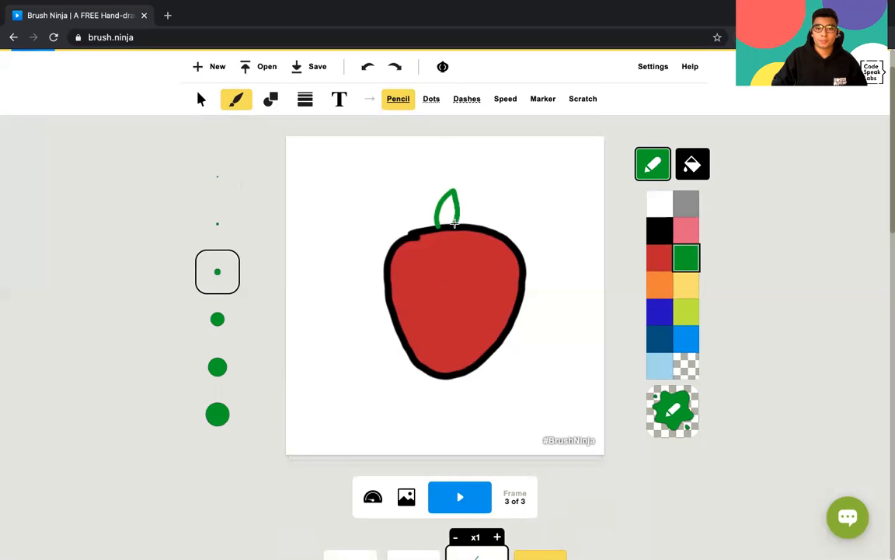
Step: Duplicate the third frame and draw a second green leaf outline to the left of the first leaf
{"action": "scroll", "coordinate": [532, 446], "scroll_direction": "down", "scroll_amount": 1}
{"action": "scroll", "coordinate": [532, 446], "scroll_direction": "down", "scroll_amount": 3}
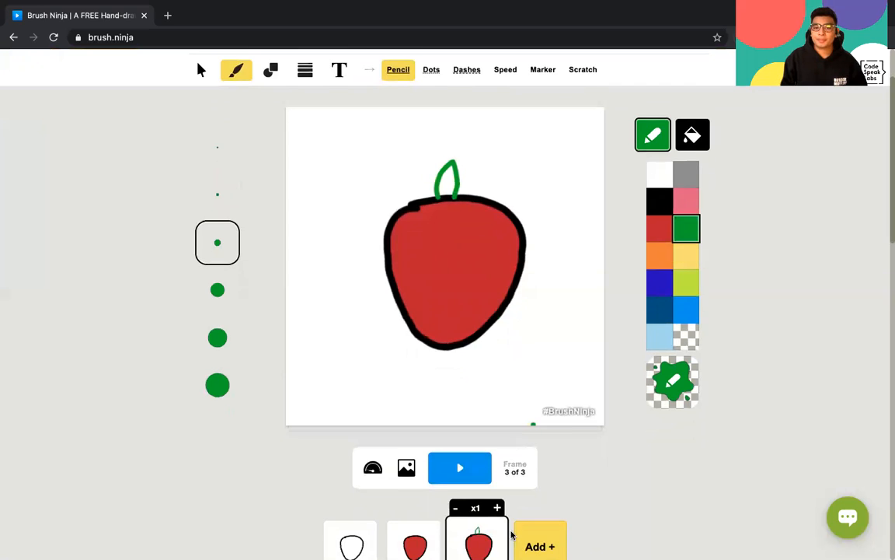
{"action": "scroll", "coordinate": [478, 416], "scroll_direction": "up", "scroll_amount": 2}
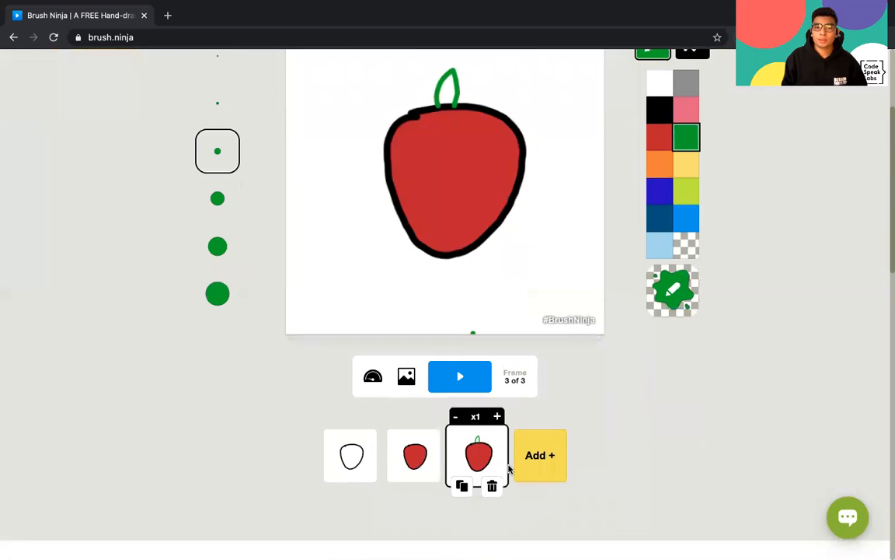
{"action": "left_click", "coordinate": [460, 485]}
{"action": "scroll", "coordinate": [456, 269], "scroll_direction": "up", "scroll_amount": 3}
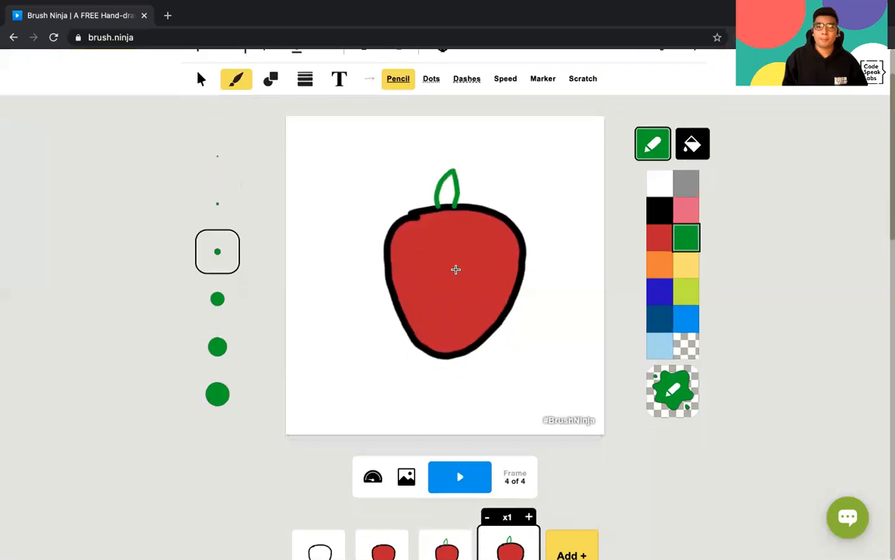
{"action": "mouse_move", "coordinate": [438, 185]}
{"action": "left_mouse_down"}
{"action": "mouse_move", "coordinate": [416, 174]}
{"action": "mouse_move", "coordinate": [426, 204]}
{"action": "left_mouse_up"}
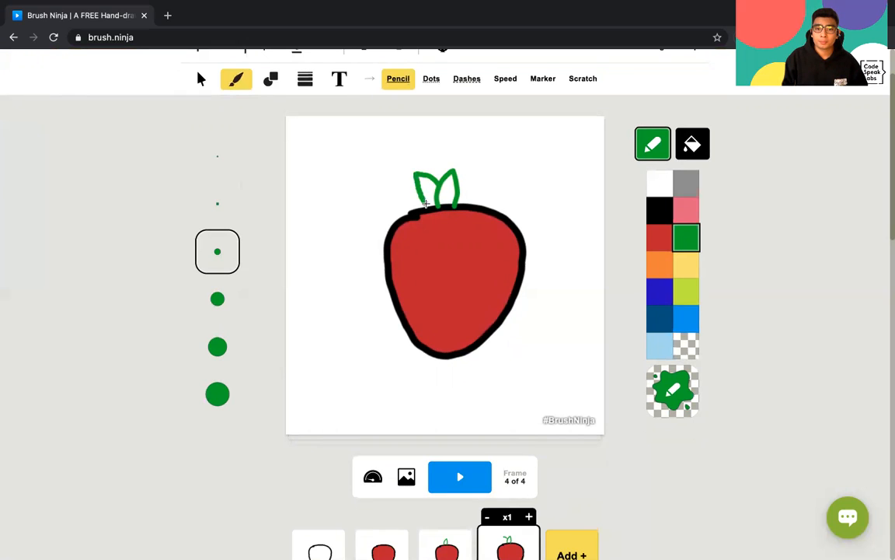
Step: Duplicate the fourth frame and draw a third green leaf outline to the right of the existing leaves
{"action": "scroll", "coordinate": [518, 400], "scroll_direction": "down", "scroll_amount": 3}
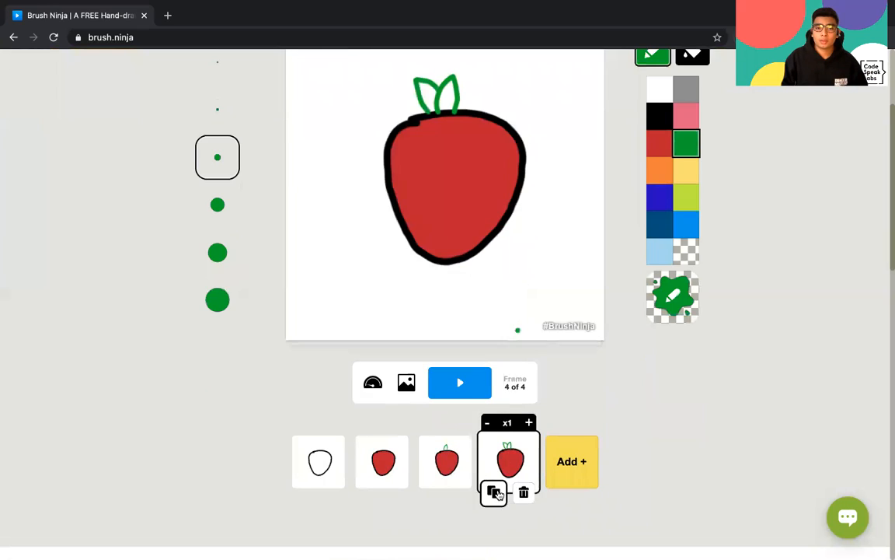
{"action": "left_click", "coordinate": [494, 490]}
{"action": "mouse_move", "coordinate": [457, 91]}
{"action": "left_mouse_down"}
{"action": "mouse_move", "coordinate": [477, 82]}
{"action": "mouse_move", "coordinate": [492, 93]}
{"action": "left_mouse_up"}
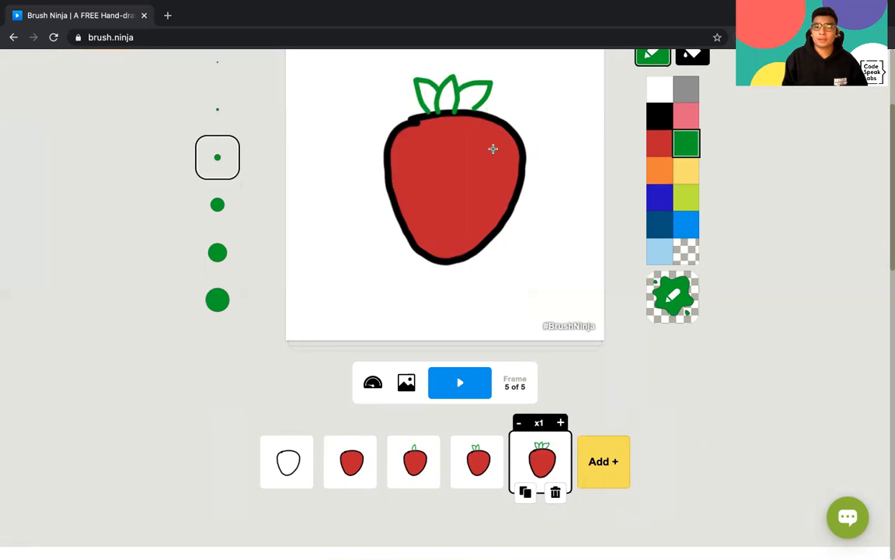
Step: Step through frames one to five in order to review how the fruit and its leaves build up
{"action": "scroll", "coordinate": [529, 291], "scroll_direction": "down", "scroll_amount": 1}
{"action": "left_click", "coordinate": [290, 445]}
{"action": "scroll", "coordinate": [307, 420], "scroll_direction": "up", "scroll_amount": 1}
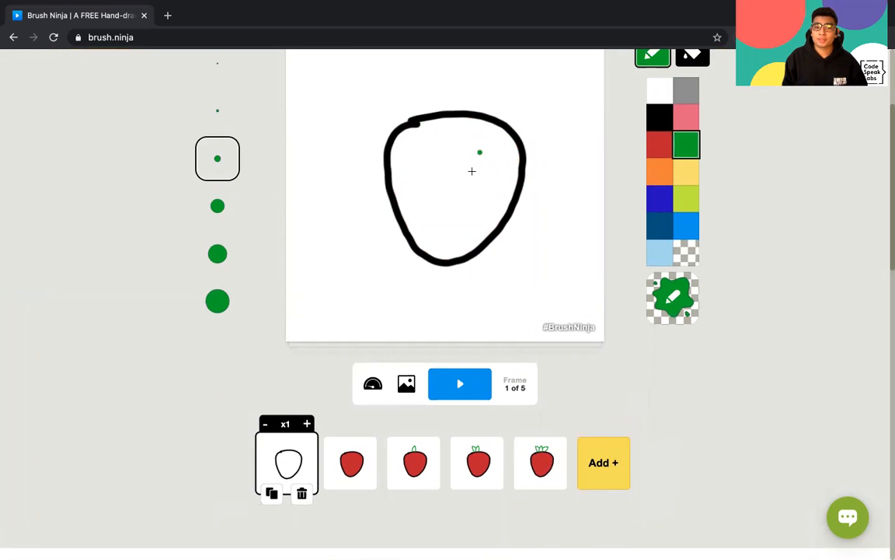
{"action": "left_click", "coordinate": [342, 460]}
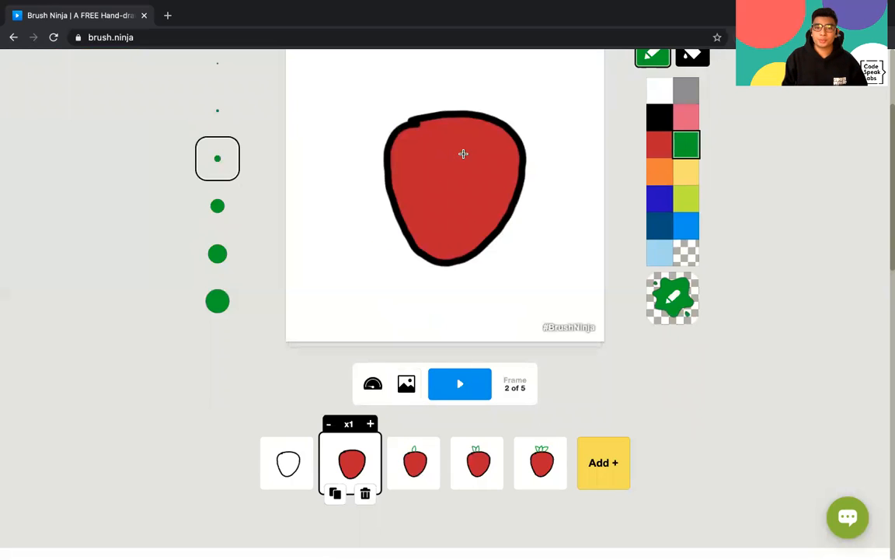
{"action": "left_click", "coordinate": [414, 465]}
{"action": "scroll", "coordinate": [459, 171], "scroll_direction": "up", "scroll_amount": 1}
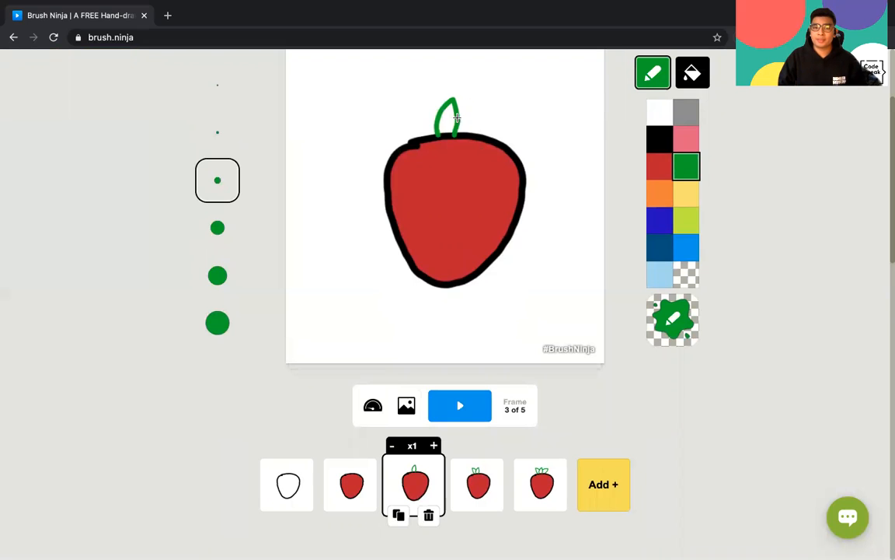
{"action": "left_click", "coordinate": [466, 492]}
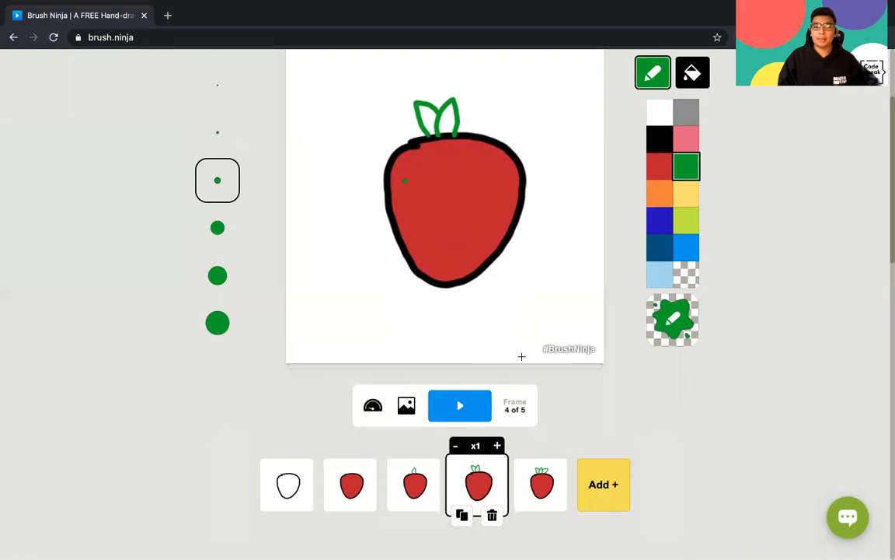
{"action": "left_click", "coordinate": [526, 497]}
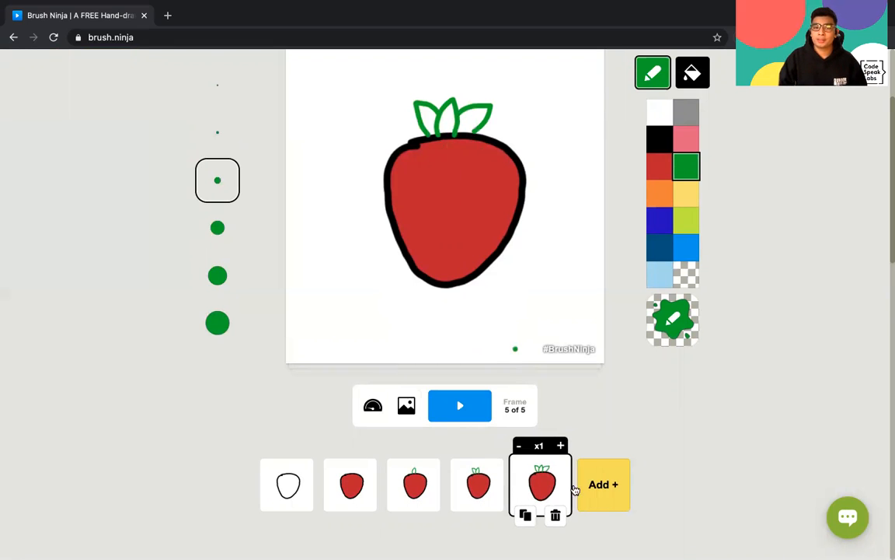
Step: Duplicate the fifth frame and draw a smaller green leaf outline at the far left of the leaves
{"action": "left_click", "coordinate": [526, 515]}
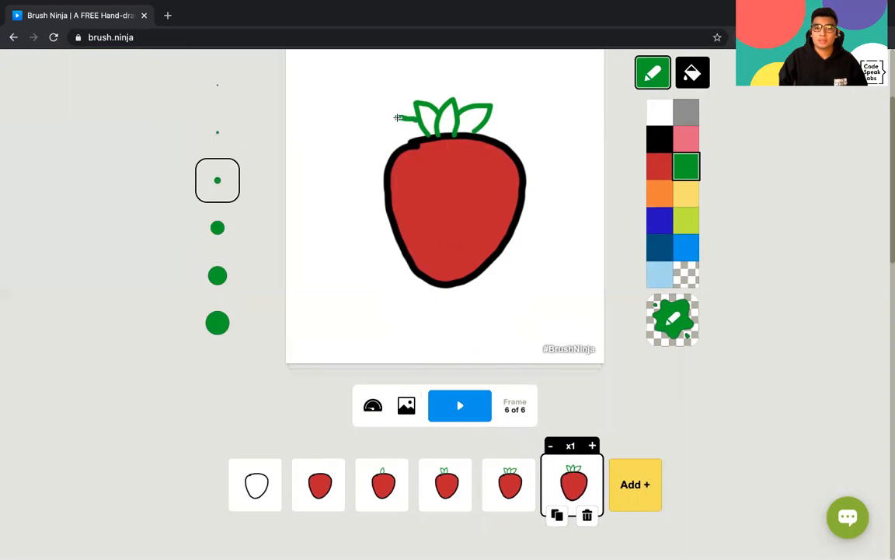
{"action": "left_click_drag", "start_coordinate": [398, 123], "coordinate": [412, 139]}
{"action": "left_click", "coordinate": [480, 145]}
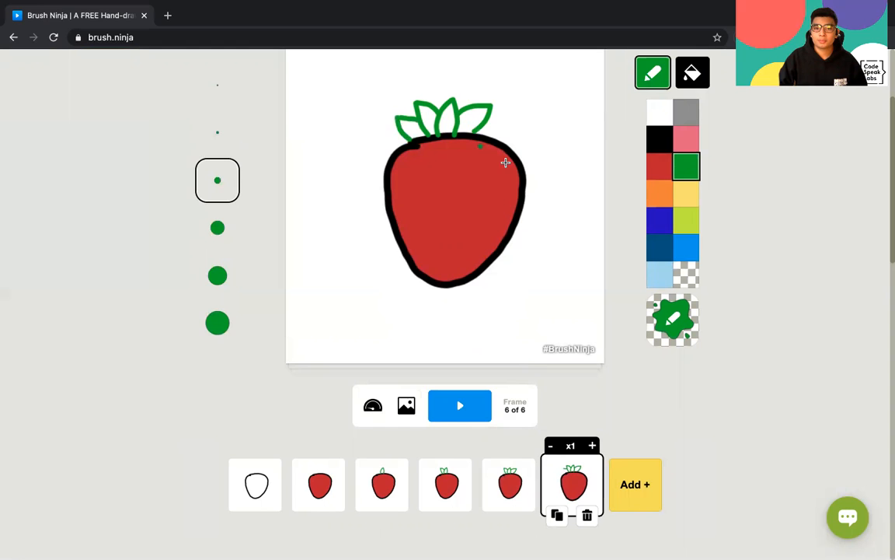
Step: Duplicate the sixth frame and draw a small green leaf outline at the far right of the leaves
{"action": "left_click", "coordinate": [556, 514]}
{"action": "left_click_drag", "start_coordinate": [489, 119], "coordinate": [504, 119]}
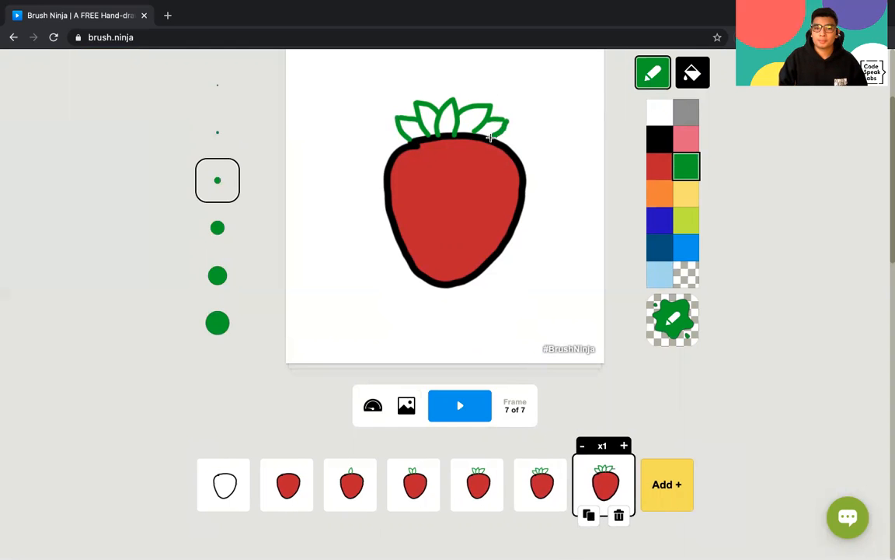
Step: Duplicate the seventh frame with the five leaves to create an eighth frame
{"action": "scroll", "coordinate": [412, 143], "scroll_direction": "down", "scroll_amount": 1}
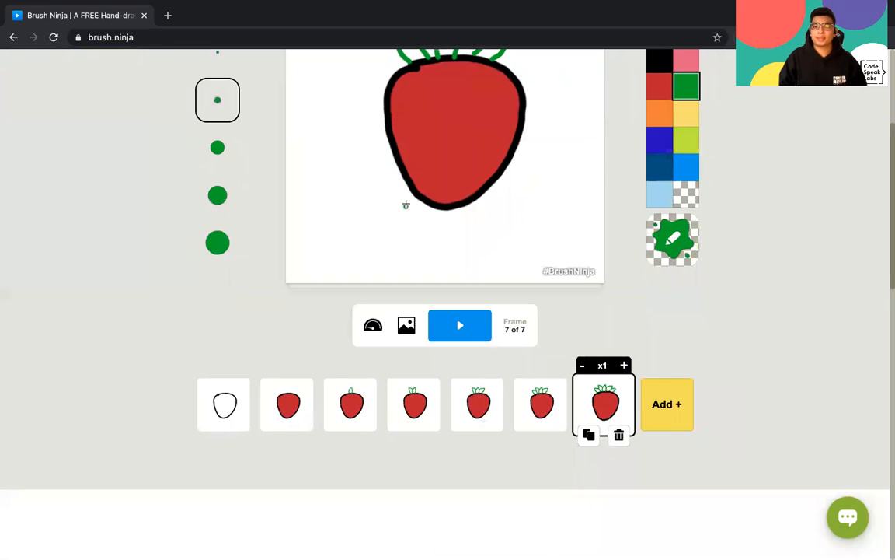
{"action": "scroll", "coordinate": [435, 256], "scroll_direction": "up", "scroll_amount": 1}
{"action": "left_click", "coordinate": [589, 458]}
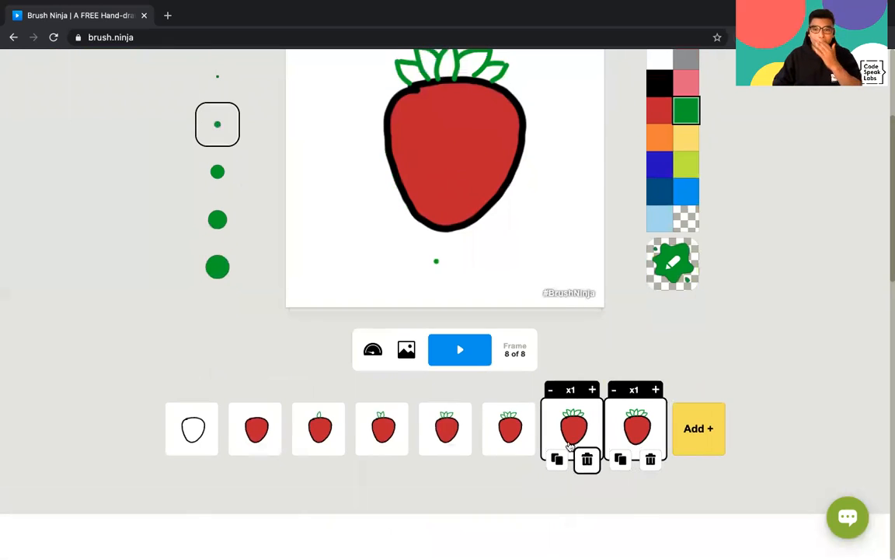
Step: Switch back and forth between the sixth, seventh and eighth frames to compare their drawings
{"action": "left_click", "coordinate": [574, 426]}
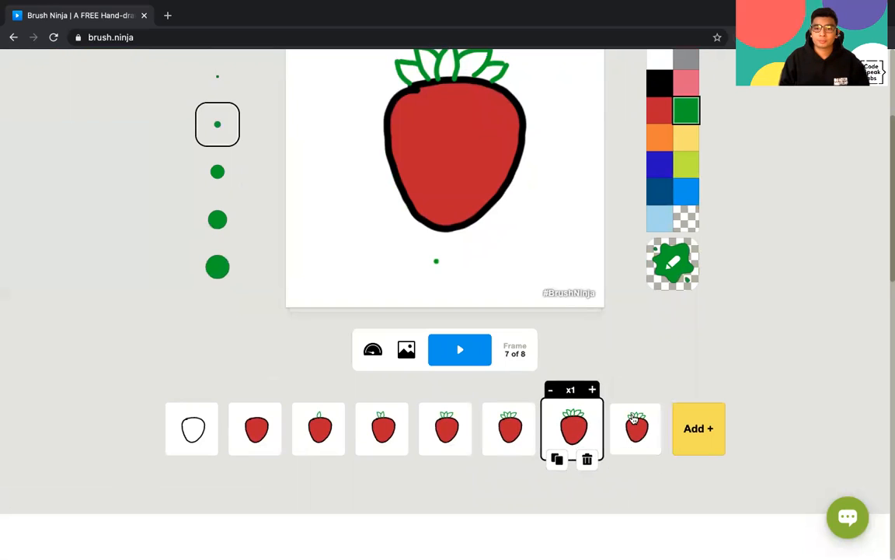
{"action": "left_click", "coordinate": [502, 428]}
{"action": "left_click", "coordinate": [569, 424]}
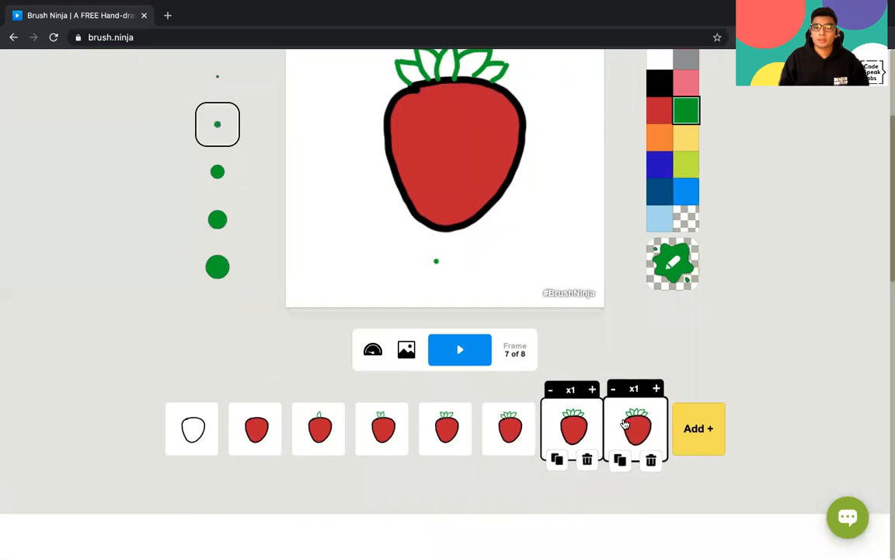
{"action": "left_click", "coordinate": [511, 426]}
{"action": "left_click", "coordinate": [579, 425]}
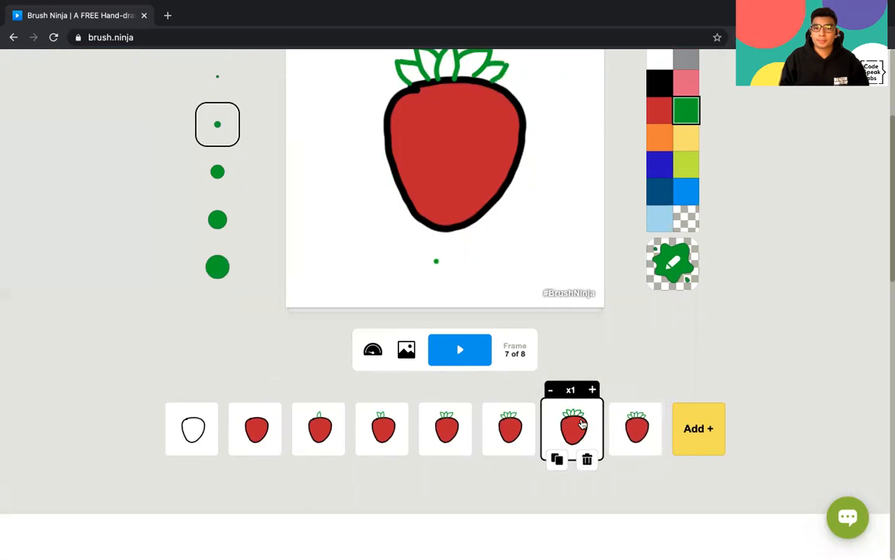
{"action": "left_click", "coordinate": [616, 423]}
{"action": "left_click", "coordinate": [580, 422]}
{"action": "left_click", "coordinate": [616, 422]}
{"action": "left_click", "coordinate": [584, 421]}
{"action": "left_click", "coordinate": [616, 423]}
{"action": "left_click", "coordinate": [584, 425]}
{"action": "left_click", "coordinate": [626, 426]}
{"action": "left_click", "coordinate": [587, 426]}
{"action": "left_click", "coordinate": [627, 428]}
Step: Draw a small black circle as an eye in the fruit's lower left on frame eight and move it slightly inward from the outline
{"action": "scroll", "coordinate": [616, 416], "scroll_direction": "up", "scroll_amount": 3}
{"action": "scroll", "coordinate": [611, 416], "scroll_direction": "down", "scroll_amount": 1}
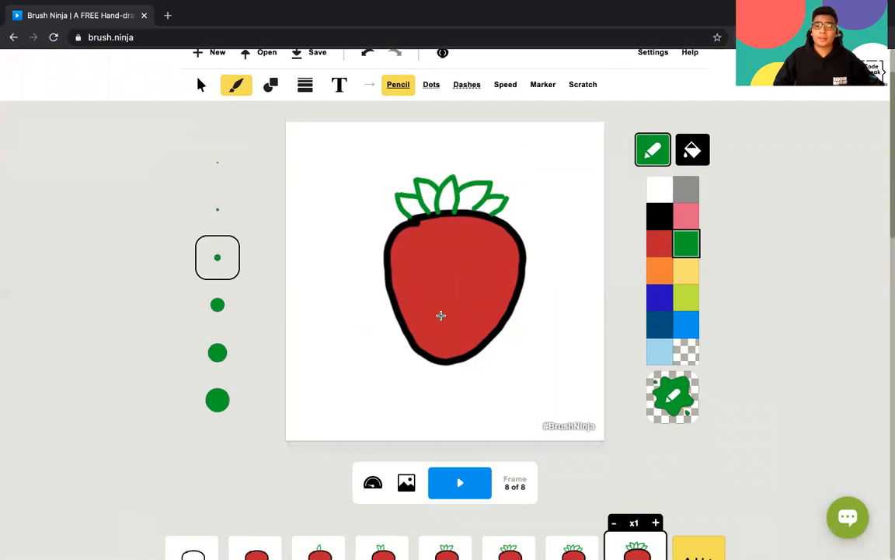
{"action": "scroll", "coordinate": [660, 496], "scroll_direction": "down", "scroll_amount": 2}
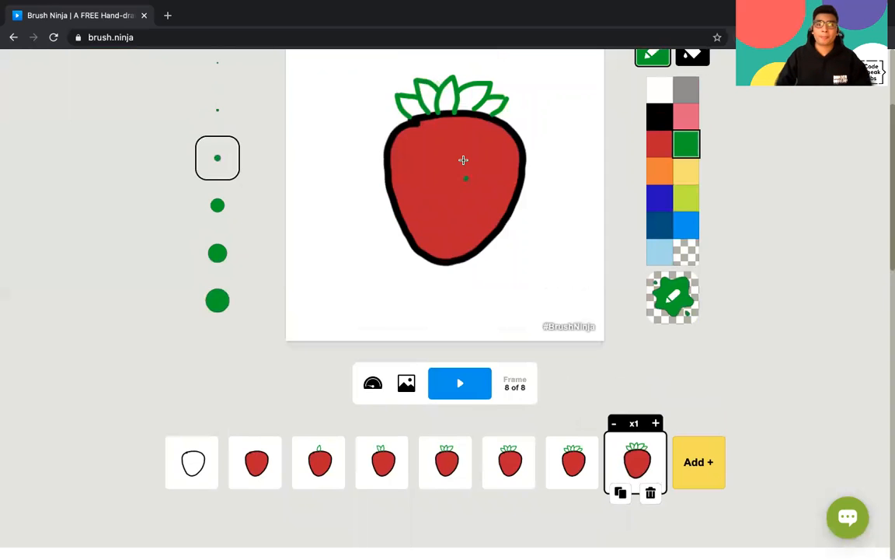
{"action": "scroll", "coordinate": [463, 159], "scroll_direction": "up", "scroll_amount": 2}
{"action": "left_click", "coordinate": [270, 95]}
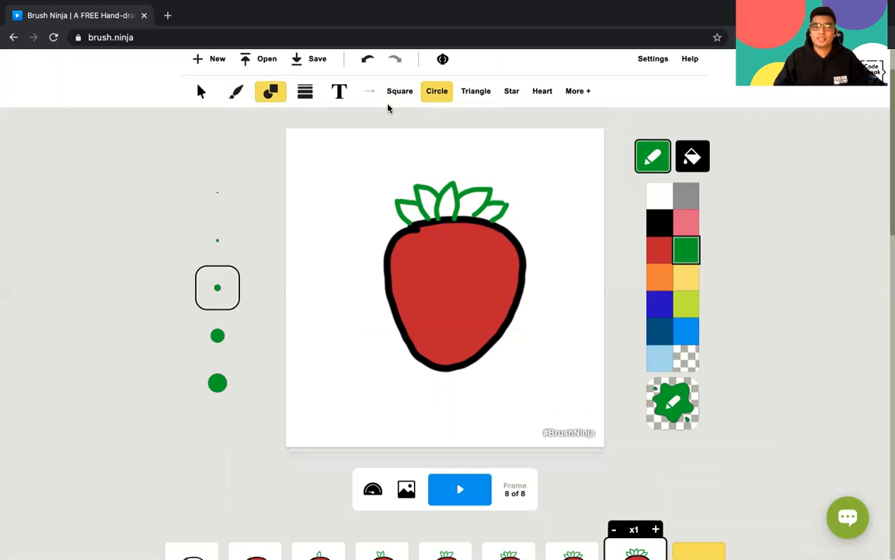
{"action": "left_click", "coordinate": [657, 223]}
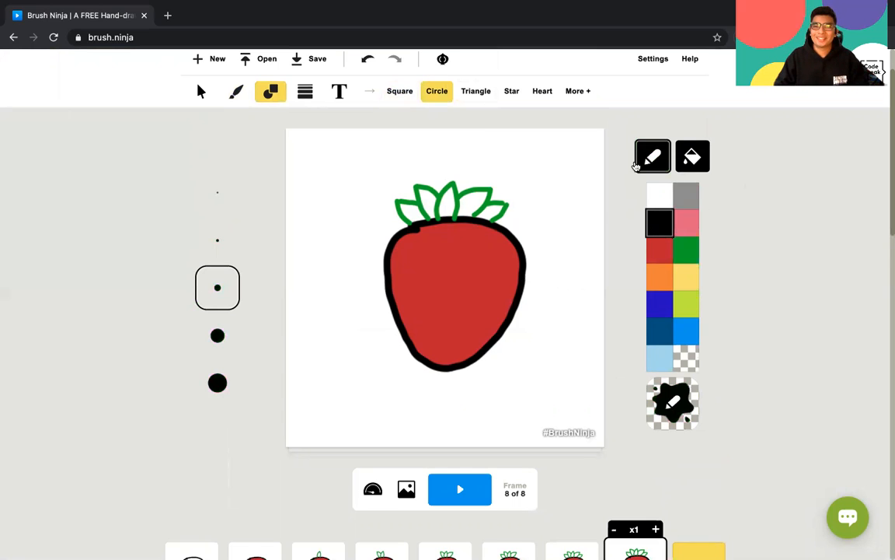
{"action": "left_click", "coordinate": [655, 163]}
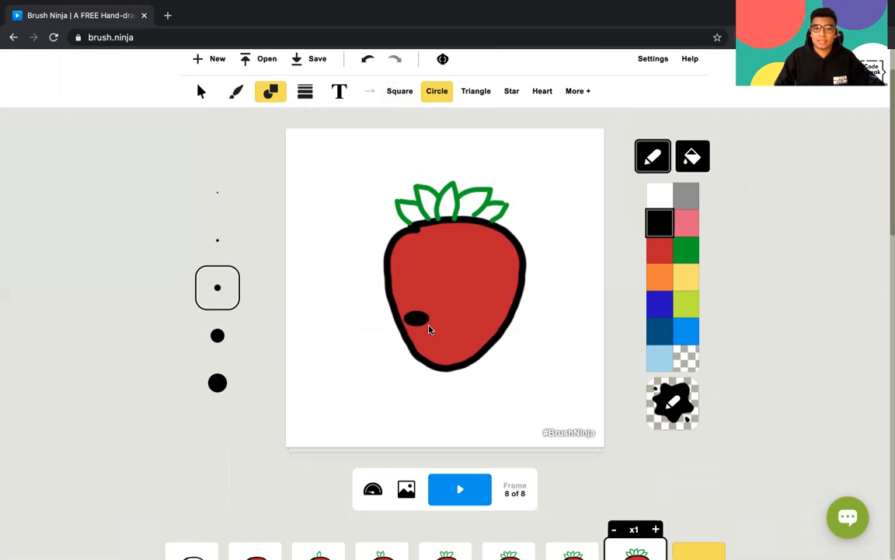
{"action": "left_click_drag", "start_coordinate": [427, 338], "coordinate": [432, 342]}
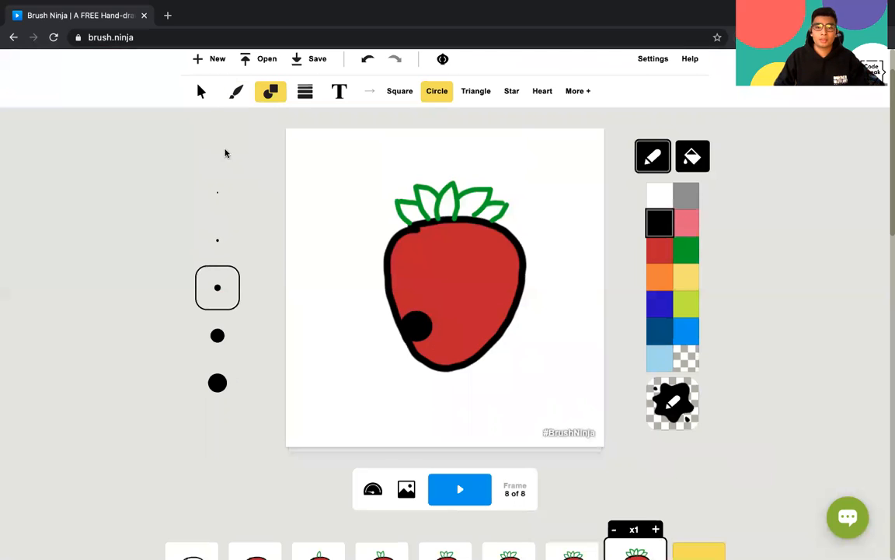
{"action": "left_click", "coordinate": [200, 92]}
{"action": "left_click_drag", "start_coordinate": [412, 322], "coordinate": [431, 326]}
Step: Duplicate the eighth frame, then copy the black circle on the ninth frame and place the copy level with it to the right
{"action": "scroll", "coordinate": [470, 350], "scroll_direction": "down", "scroll_amount": 2}
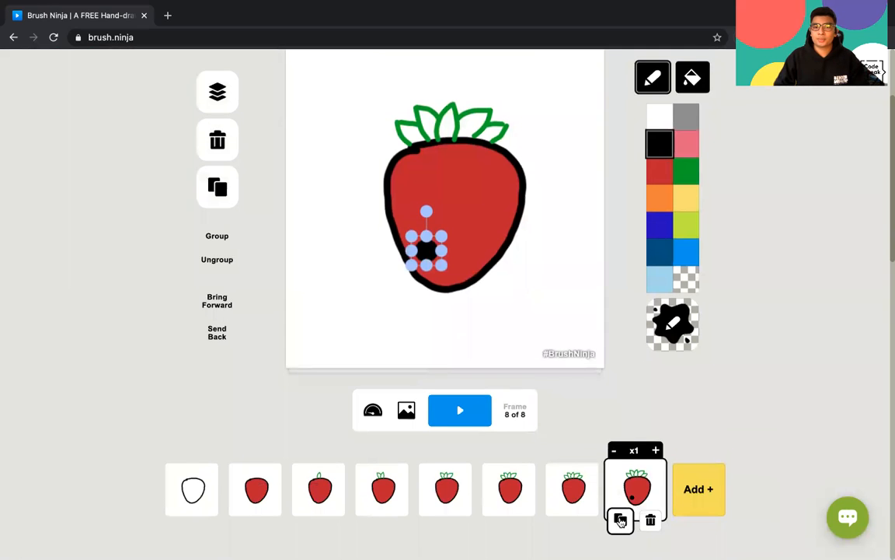
{"action": "left_click", "coordinate": [621, 521]}
{"action": "left_click", "coordinate": [436, 250]}
{"action": "scroll", "coordinate": [504, 266], "scroll_direction": "up", "scroll_amount": 1}
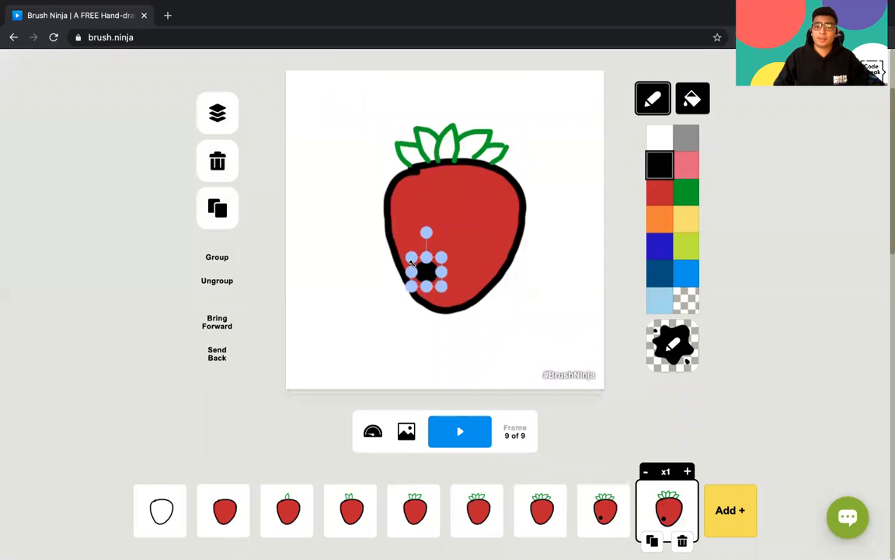
{"action": "scroll", "coordinate": [342, 248], "scroll_direction": "up", "scroll_amount": 5}
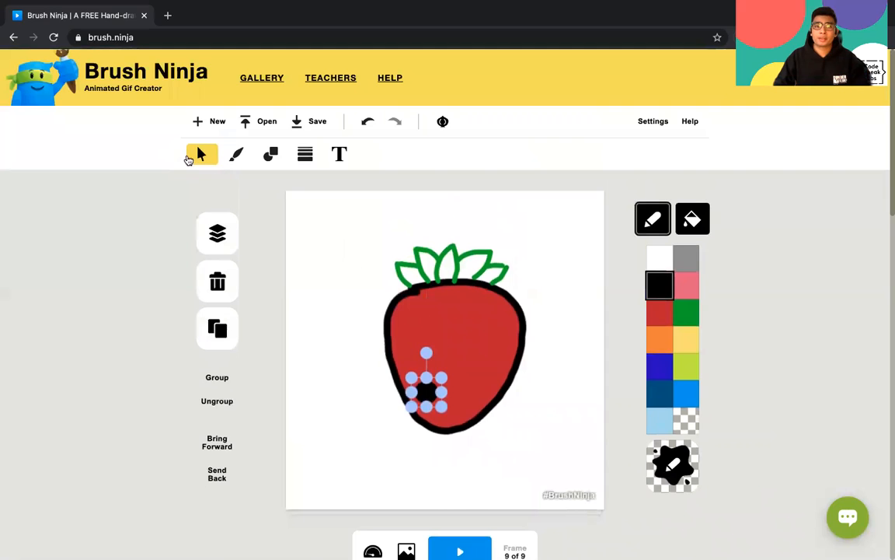
{"action": "left_click", "coordinate": [226, 331]}
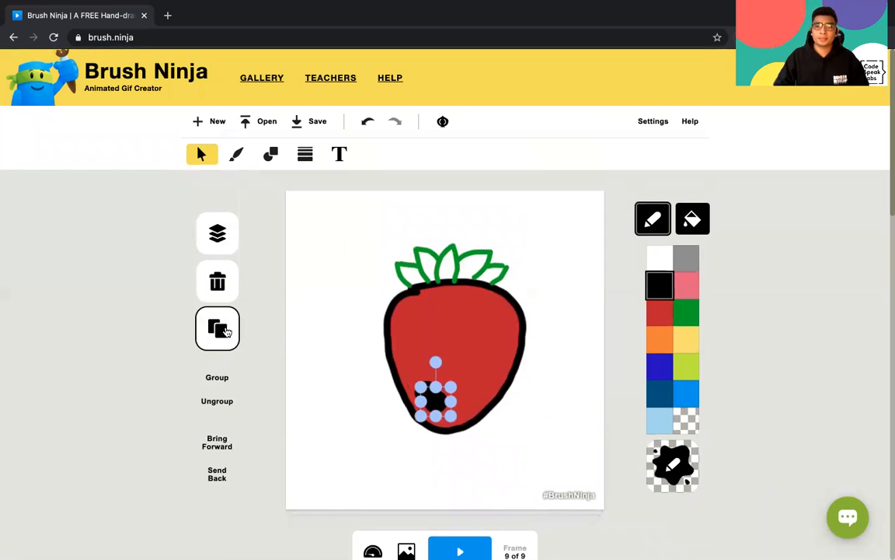
{"action": "left_click_drag", "start_coordinate": [435, 400], "coordinate": [467, 393]}
Step: Duplicate the ninth frame with both eyes and make the new tenth frame active
{"action": "scroll", "coordinate": [525, 415], "scroll_direction": "down", "scroll_amount": 3}
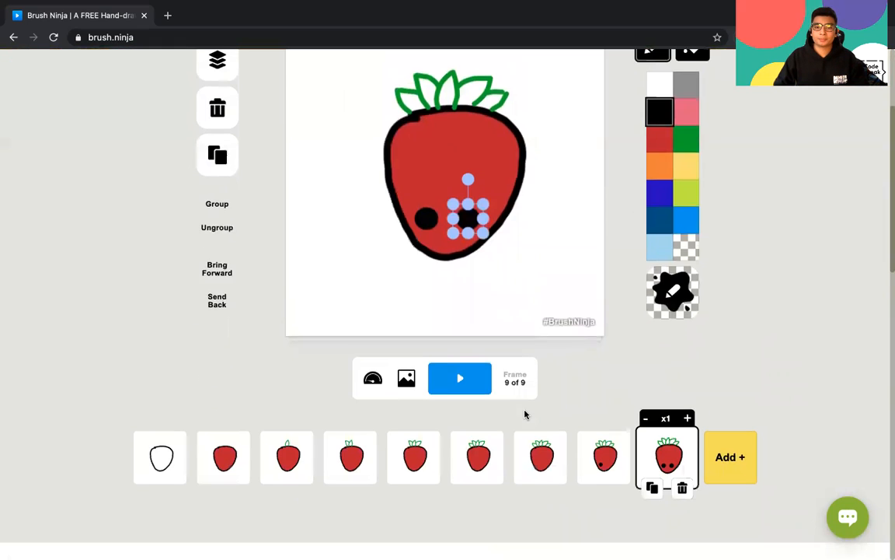
{"action": "left_click", "coordinate": [651, 472]}
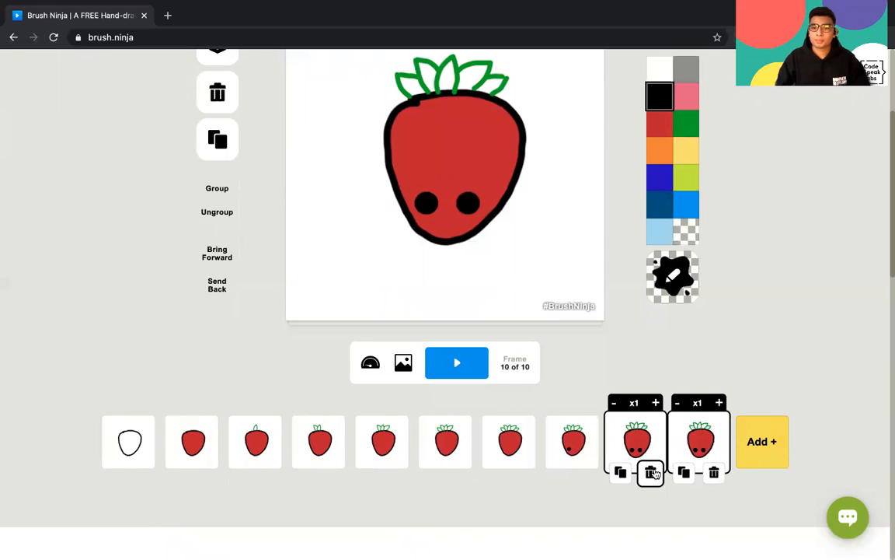
{"action": "scroll", "coordinate": [655, 420], "scroll_direction": "up", "scroll_amount": 1}
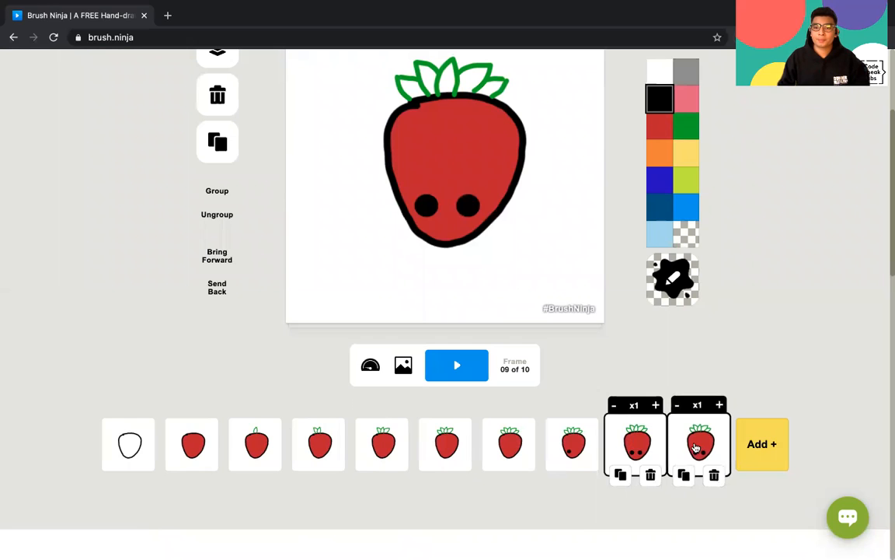
{"action": "scroll", "coordinate": [549, 343], "scroll_direction": "up", "scroll_amount": 3}
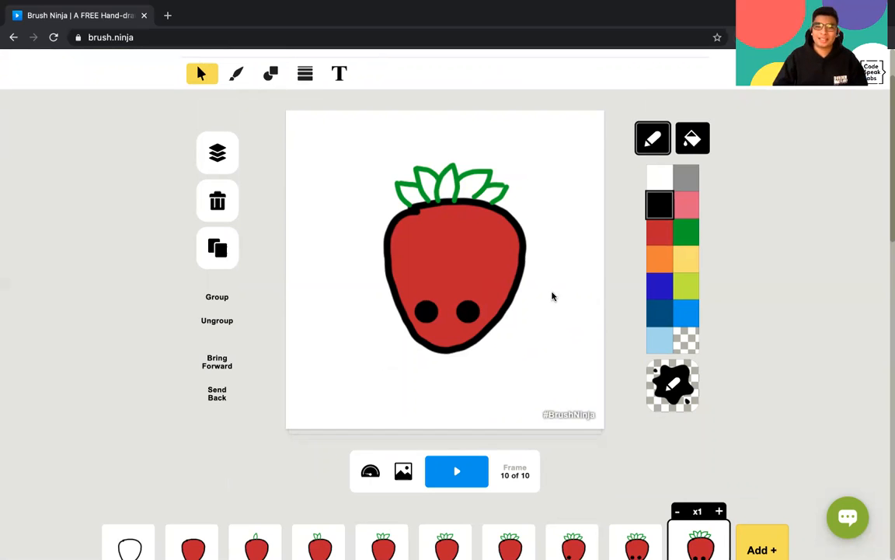
{"action": "scroll", "coordinate": [599, 338], "scroll_direction": "down", "scroll_amount": 3}
{"action": "scroll", "coordinate": [520, 233], "scroll_direction": "up", "scroll_amount": 2}
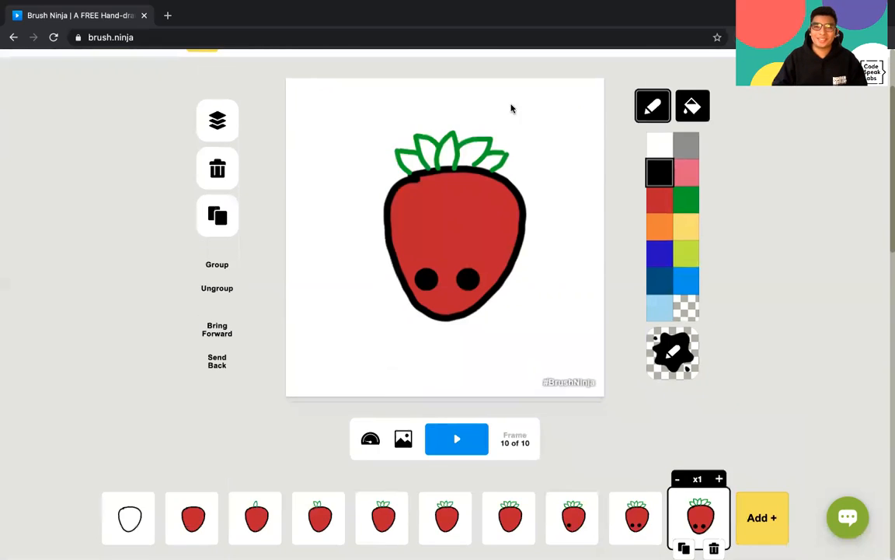
Step: Add a white pencil highlight to the upper right of each eye on frame ten using the fourth brush size
{"action": "scroll", "coordinate": [388, 140], "scroll_direction": "up", "scroll_amount": 3}
{"action": "left_click", "coordinate": [237, 154]}
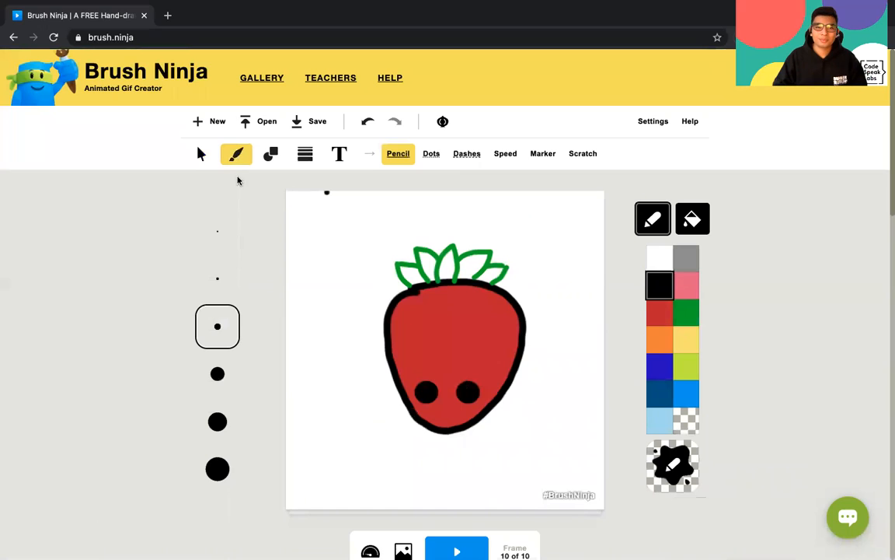
{"action": "left_click", "coordinate": [673, 258]}
{"action": "left_click", "coordinate": [667, 258]}
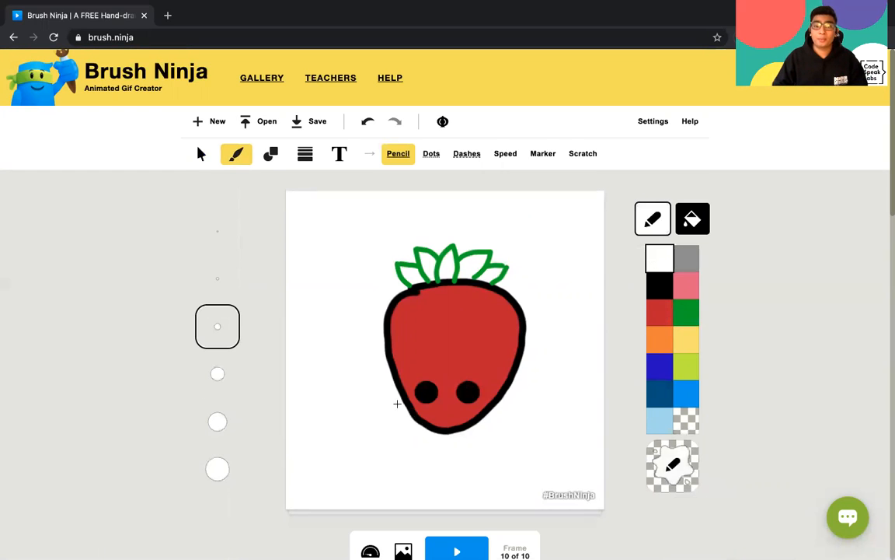
{"action": "scroll", "coordinate": [398, 404], "scroll_direction": "down", "scroll_amount": 1}
{"action": "left_click", "coordinate": [217, 382]}
{"action": "left_click", "coordinate": [430, 386]}
{"action": "left_click", "coordinate": [471, 387]}
Step: Duplicate the tenth frame and add a smaller white dot low in each eye on frame eleven using the third brush size
{"action": "scroll", "coordinate": [471, 387], "scroll_direction": "down", "scroll_amount": 3}
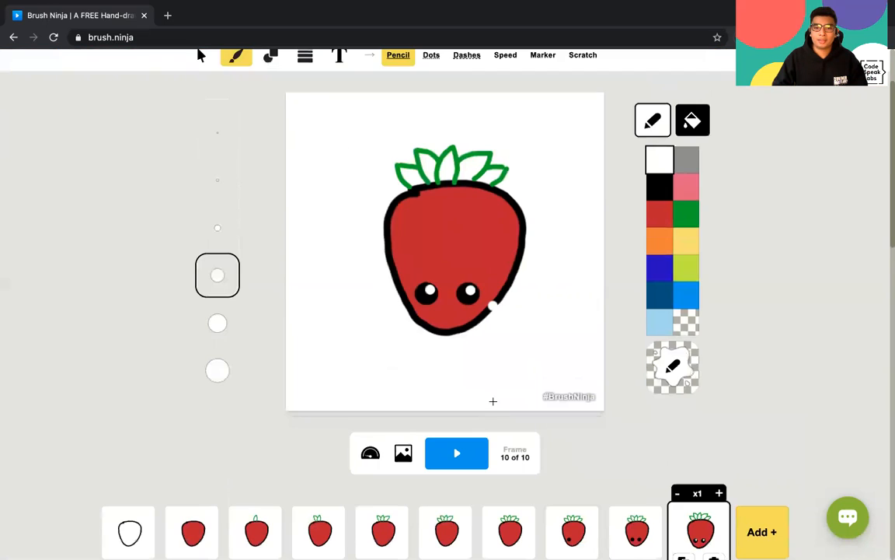
{"action": "scroll", "coordinate": [544, 435], "scroll_direction": "down", "scroll_amount": 1}
{"action": "left_click", "coordinate": [684, 542]}
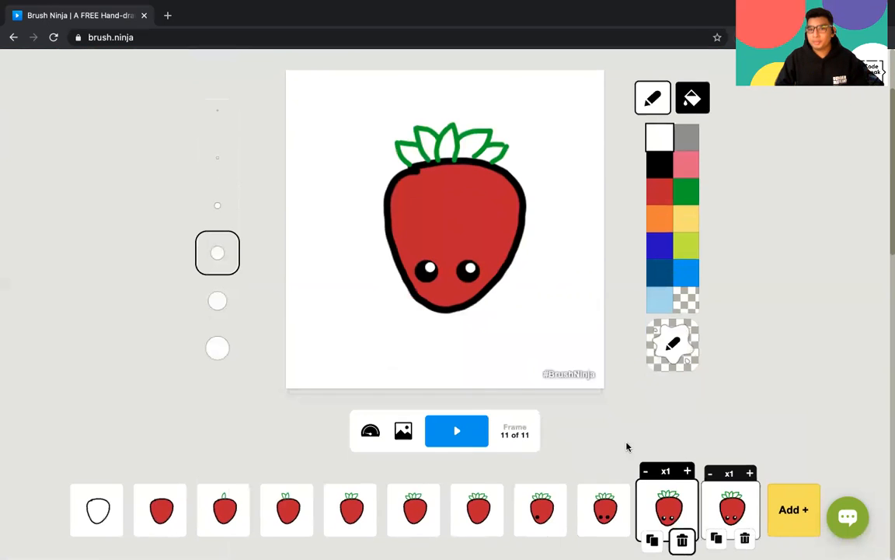
{"action": "left_click", "coordinate": [219, 208]}
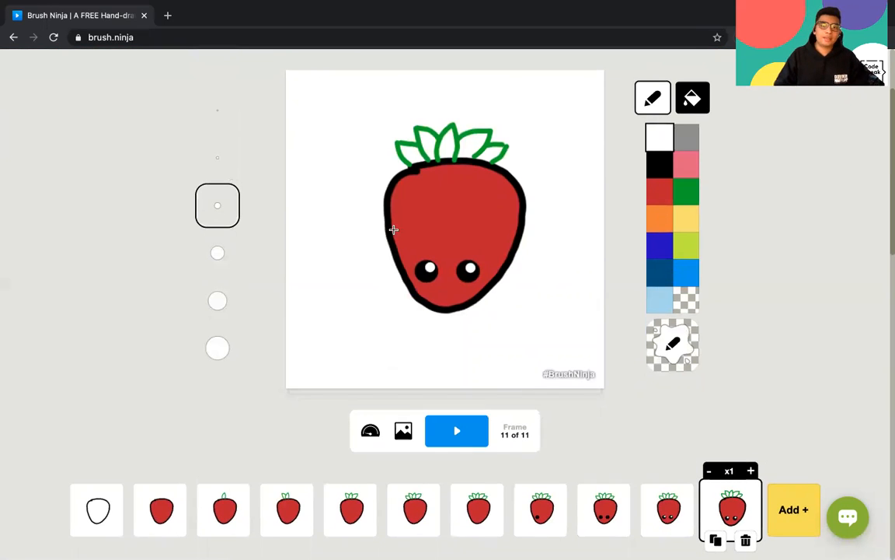
{"action": "left_click", "coordinate": [420, 275]}
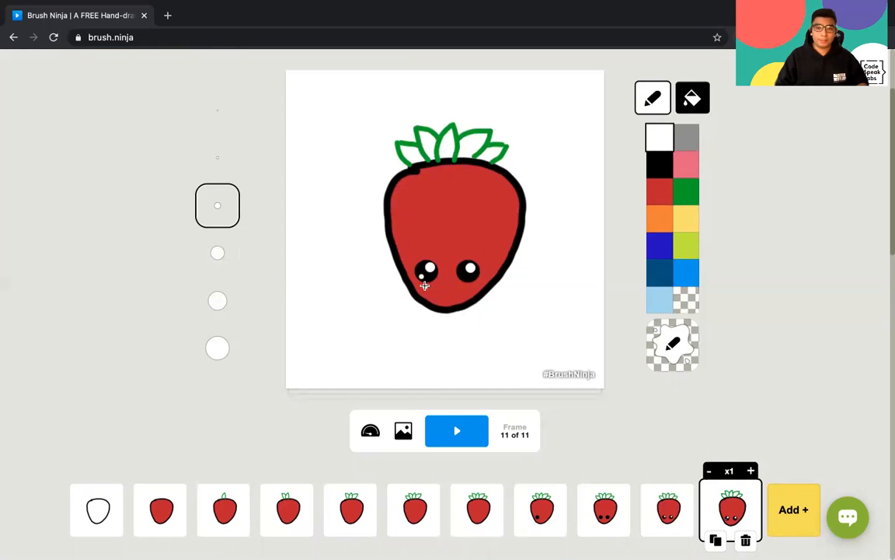
{"action": "left_click", "coordinate": [424, 277]}
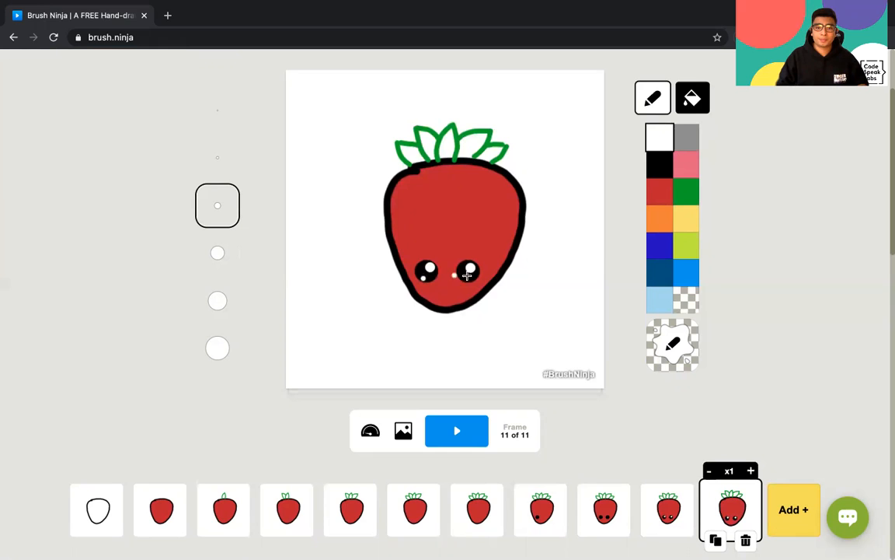
{"action": "left_click", "coordinate": [467, 277]}
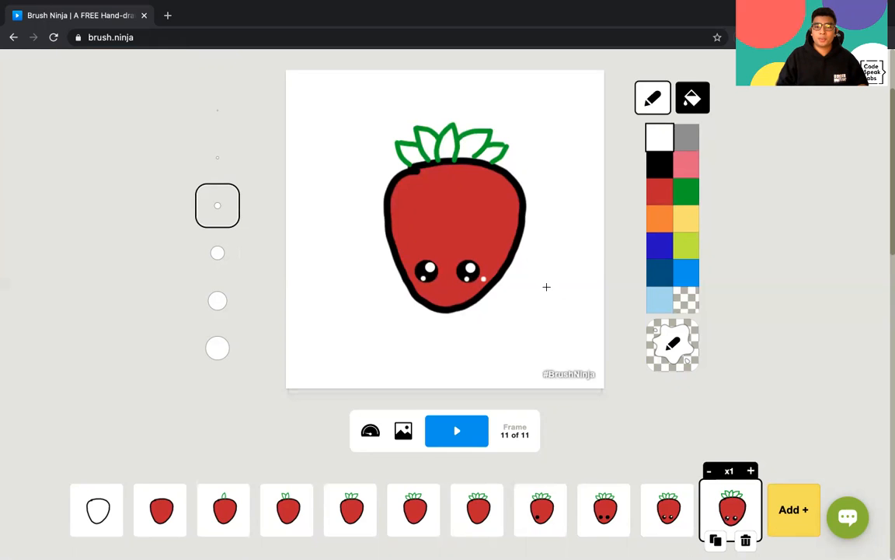
Step: Duplicate the eleventh frame and draw a black curved smile between and just below the eyes on frame twelve
{"action": "scroll", "coordinate": [510, 306], "scroll_direction": "down", "scroll_amount": 1}
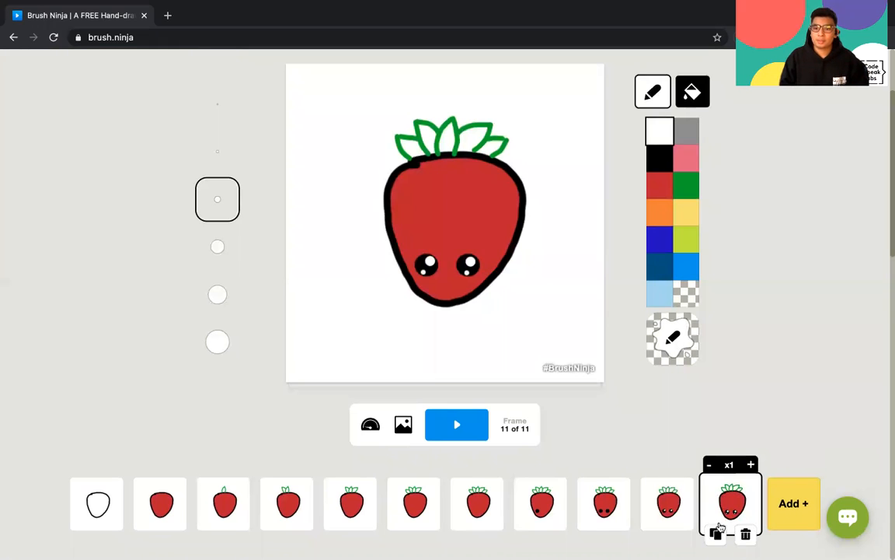
{"action": "left_click", "coordinate": [717, 533]}
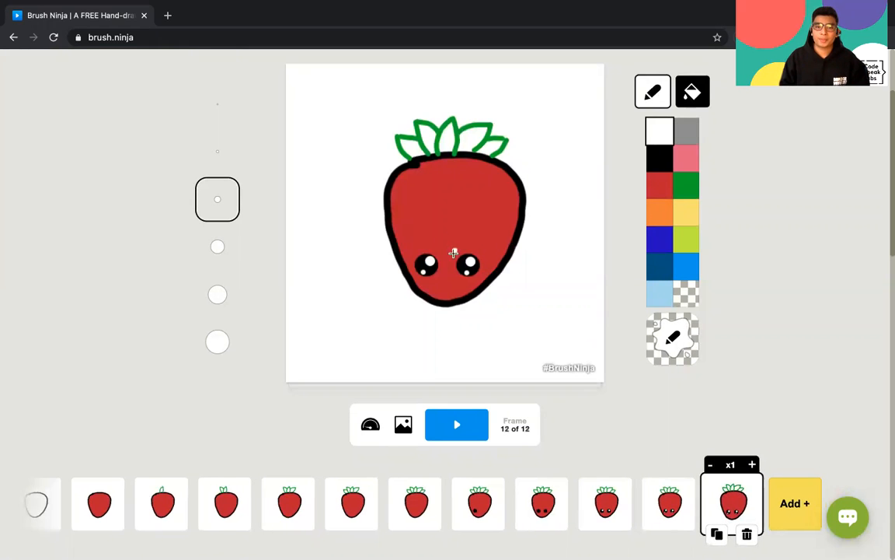
{"action": "scroll", "coordinate": [398, 296], "scroll_direction": "up", "scroll_amount": 3}
{"action": "left_click", "coordinate": [659, 262]}
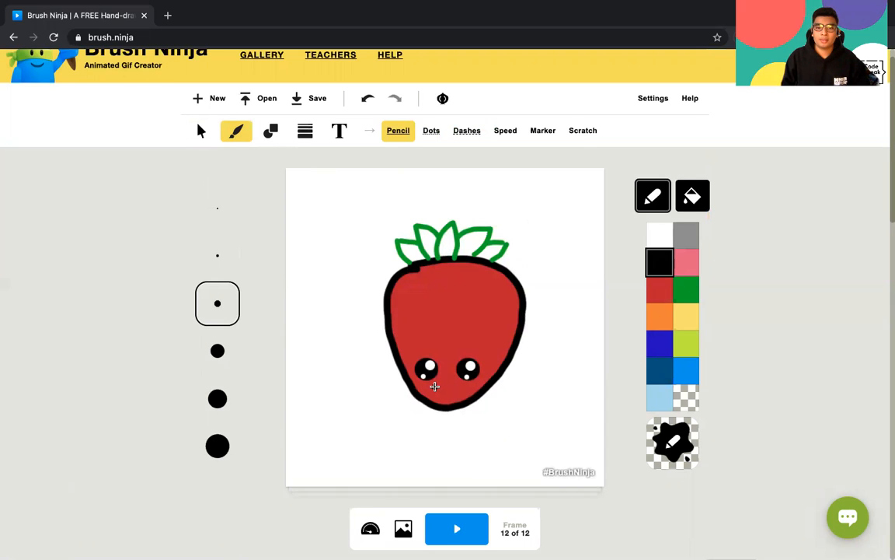
{"action": "scroll", "coordinate": [434, 378], "scroll_direction": "down", "scroll_amount": 1}
{"action": "left_click_drag", "start_coordinate": [432, 372], "coordinate": [462, 370]}
{"action": "scroll", "coordinate": [526, 374], "scroll_direction": "down", "scroll_amount": 1}
{"action": "left_click", "coordinate": [525, 374]}
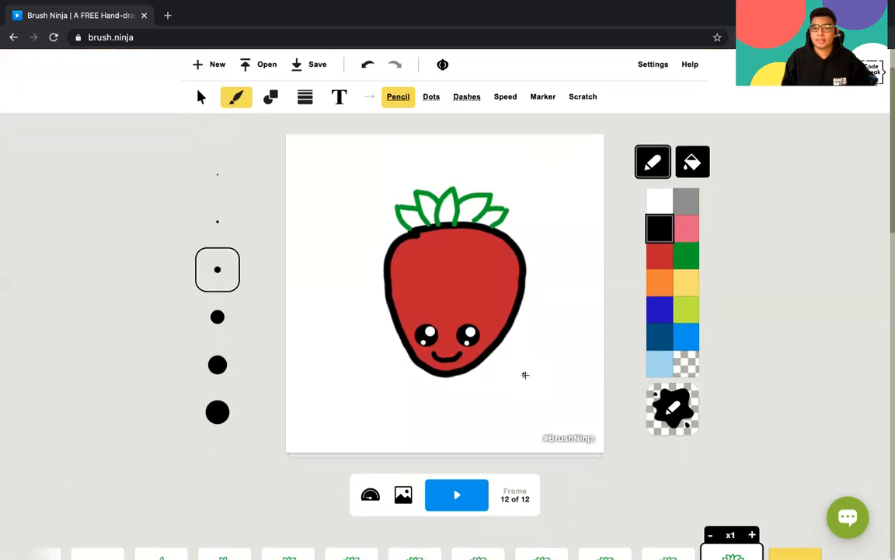
Step: Duplicate the twelfth frame and scatter a few black seed dots over the upper fruit on frame thirteen with the second-smallest brush
{"action": "scroll", "coordinate": [544, 372], "scroll_direction": "down", "scroll_amount": 5}
{"action": "left_click", "coordinate": [717, 372]}
{"action": "scroll", "coordinate": [628, 305], "scroll_direction": "up", "scroll_amount": 2}
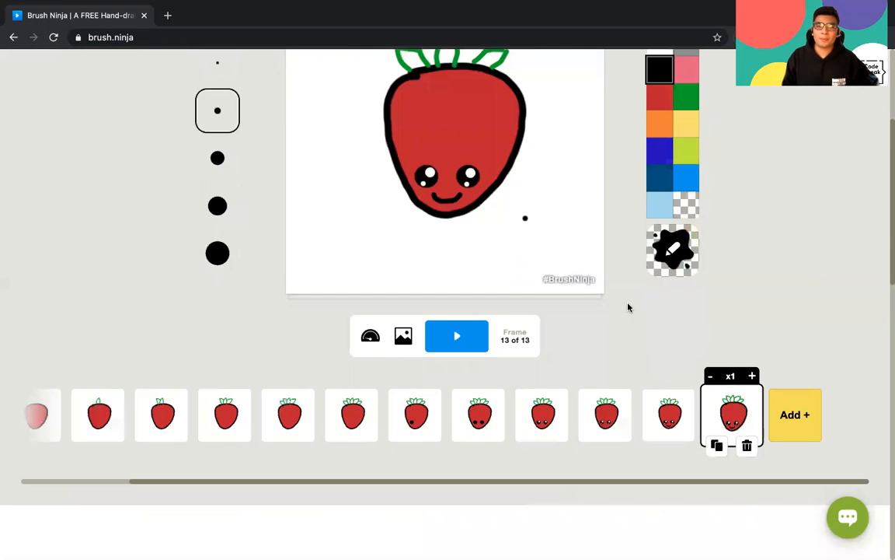
{"action": "scroll", "coordinate": [628, 307], "scroll_direction": "up", "scroll_amount": 3}
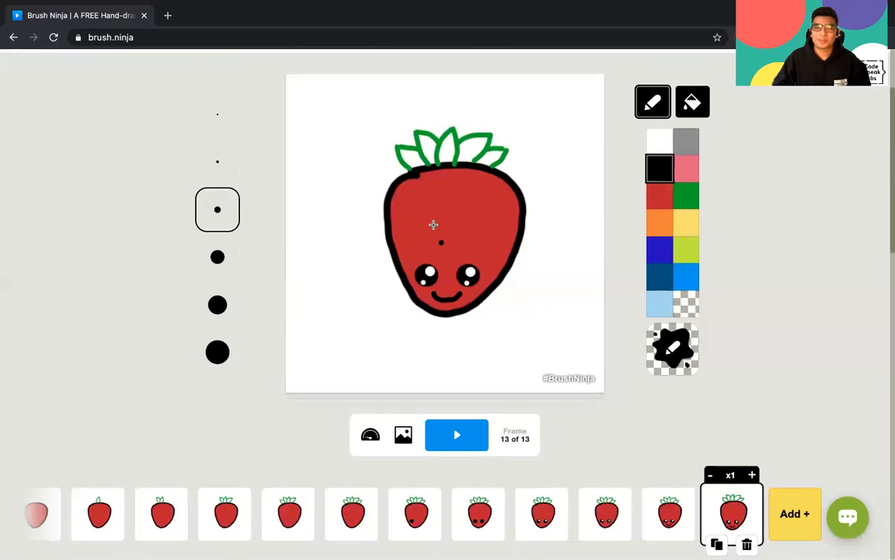
{"action": "left_click", "coordinate": [219, 162]}
{"action": "scroll", "coordinate": [581, 267], "scroll_direction": "down", "scroll_amount": 3}
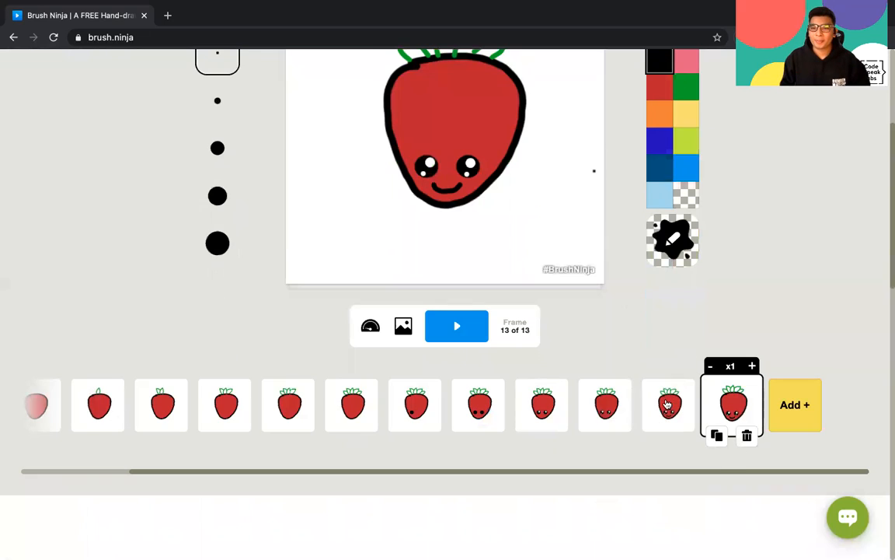
{"action": "left_click", "coordinate": [670, 404]}
{"action": "left_click", "coordinate": [735, 409]}
{"action": "scroll", "coordinate": [568, 334], "scroll_direction": "up", "scroll_amount": 3}
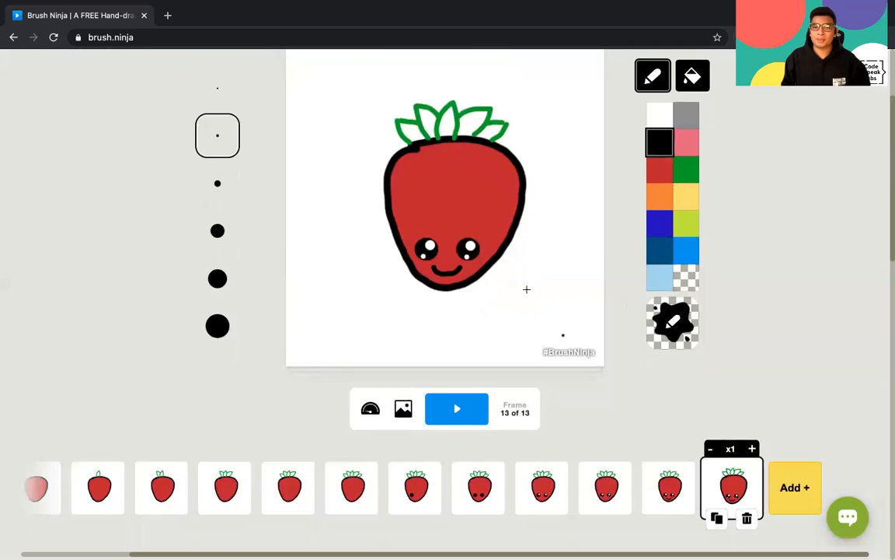
{"action": "left_click", "coordinate": [434, 219]}
{"action": "left_click", "coordinate": [491, 221]}
{"action": "scroll", "coordinate": [620, 509], "scroll_direction": "down", "scroll_amount": 1}
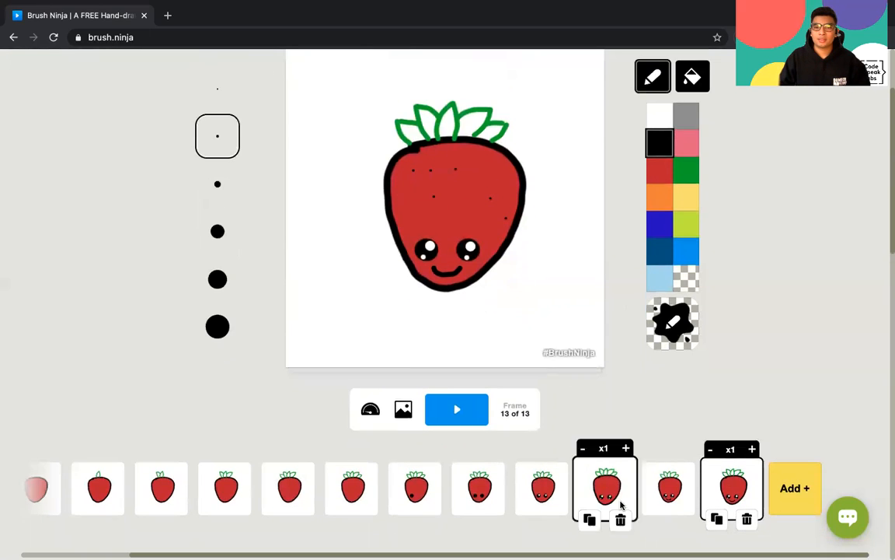
Step: Duplicate the thirteenth frame and add more black seed dots, mainly in the fruit's upper left, on frame fourteen
{"action": "left_click", "coordinate": [719, 484]}
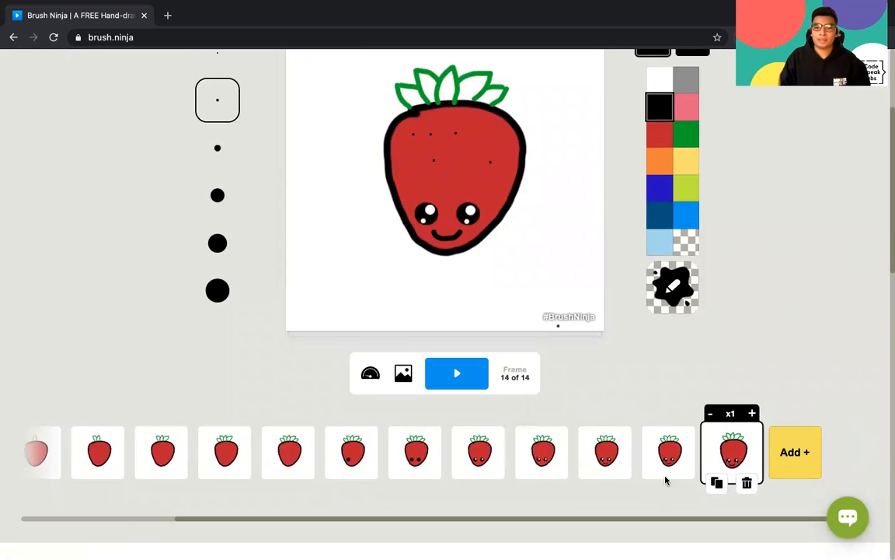
{"action": "left_click", "coordinate": [682, 463]}
{"action": "left_click", "coordinate": [724, 451]}
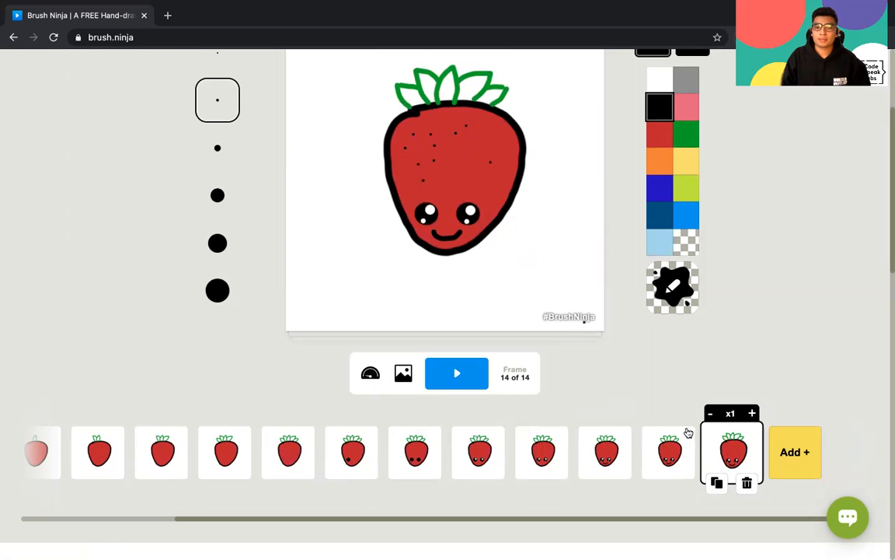
Step: Duplicate the fourteenth and fifteenth frames in turn, adding more seed dots across the fruit's right side and centre on each copy
{"action": "left_click", "coordinate": [716, 483]}
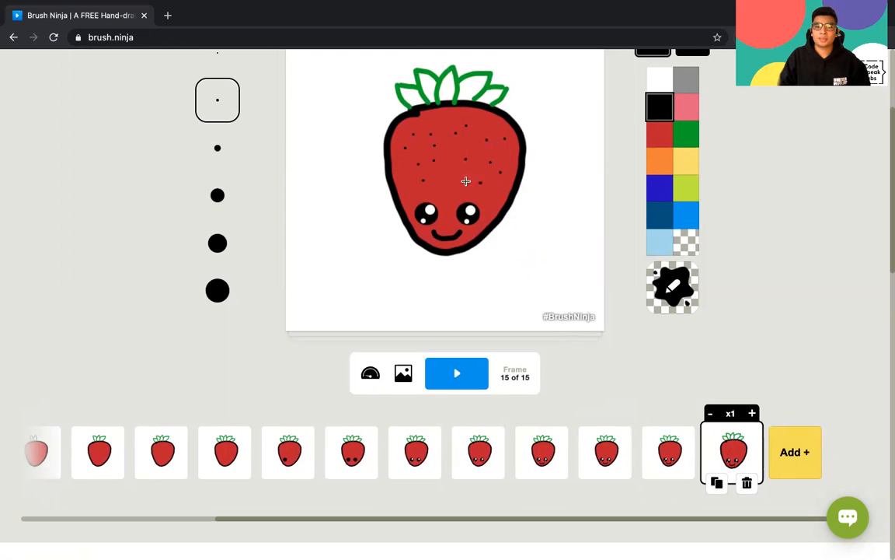
{"action": "left_click", "coordinate": [716, 483]}
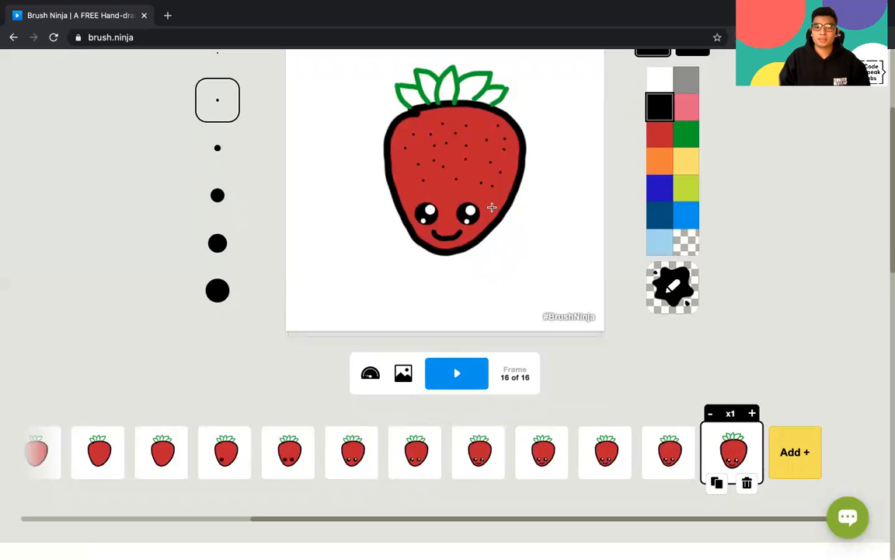
Step: Duplicate the sixteenth frame and fill the remaining gaps with seed dots along the left side and above the eyes on frame seventeen
{"action": "left_click", "coordinate": [717, 483]}
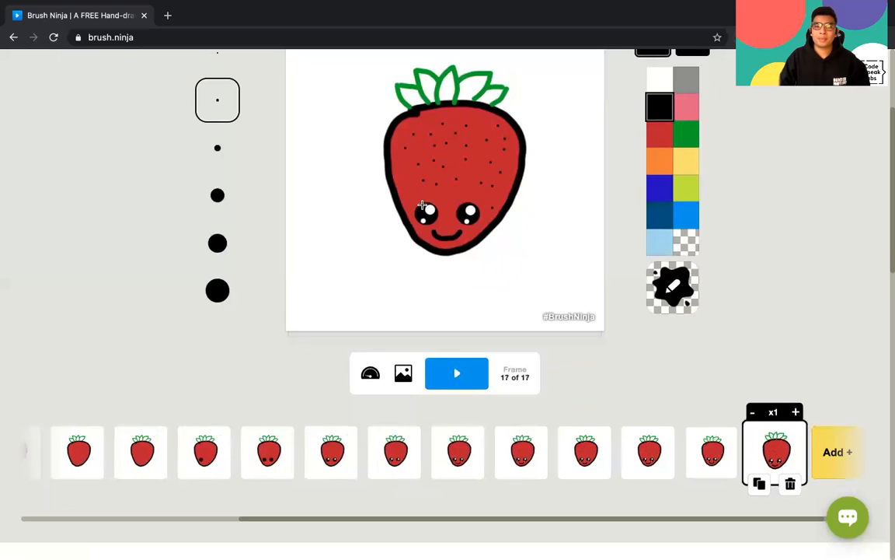
{"action": "left_click", "coordinate": [404, 168]}
{"action": "left_click", "coordinate": [438, 190]}
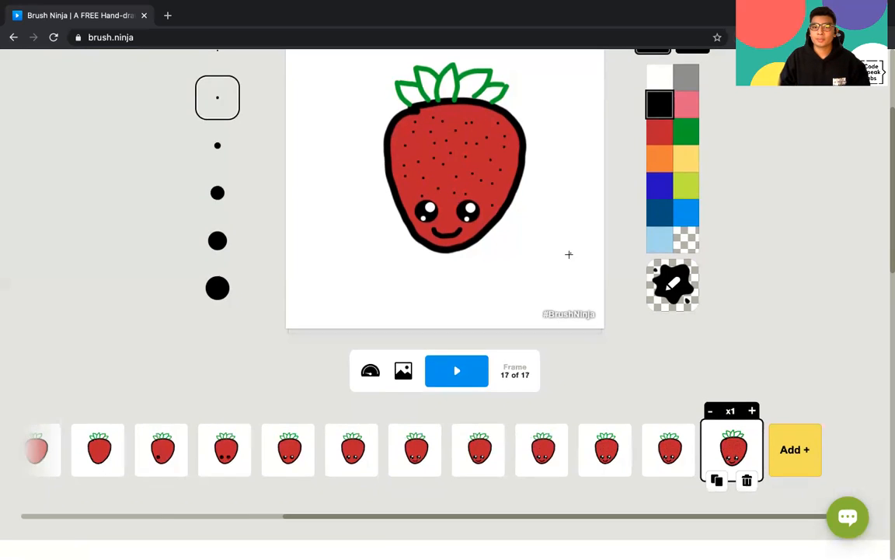
{"action": "scroll", "coordinate": [536, 234], "scroll_direction": "down", "scroll_amount": 1}
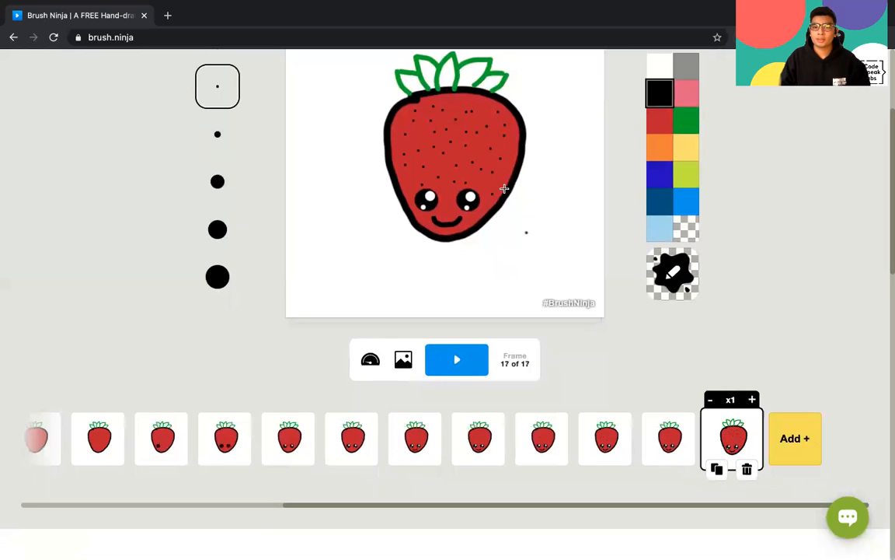
Step: Duplicate the seventeenth frame to hold the finished, fully seeded strawberry as frame eighteen
{"action": "left_click", "coordinate": [713, 470]}
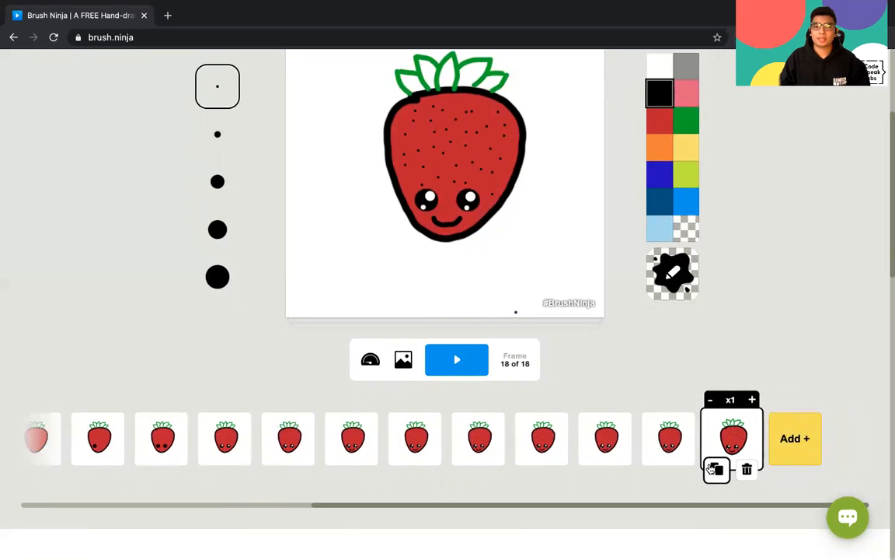
{"action": "scroll", "coordinate": [693, 447], "scroll_direction": "up", "scroll_amount": 5}
{"action": "scroll", "coordinate": [693, 447], "scroll_direction": "down", "scroll_amount": 3}
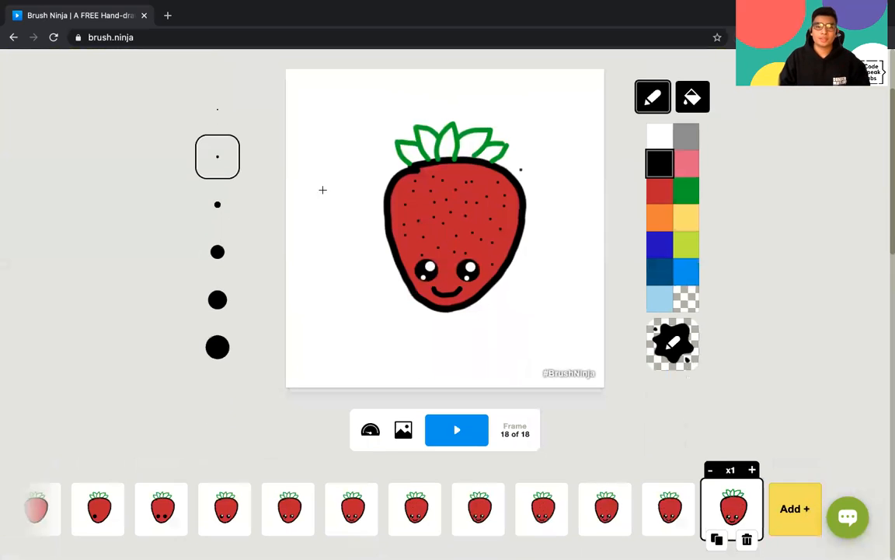
{"action": "scroll", "coordinate": [493, 326], "scroll_direction": "down", "scroll_amount": 4}
{"action": "scroll", "coordinate": [567, 317], "scroll_direction": "up", "scroll_amount": 3}
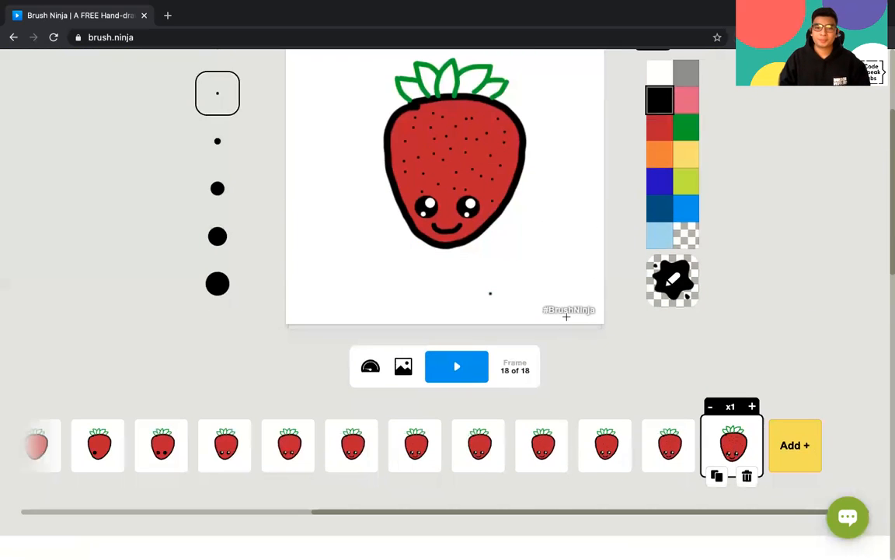
{"action": "scroll", "coordinate": [570, 319], "scroll_direction": "up", "scroll_amount": 2}
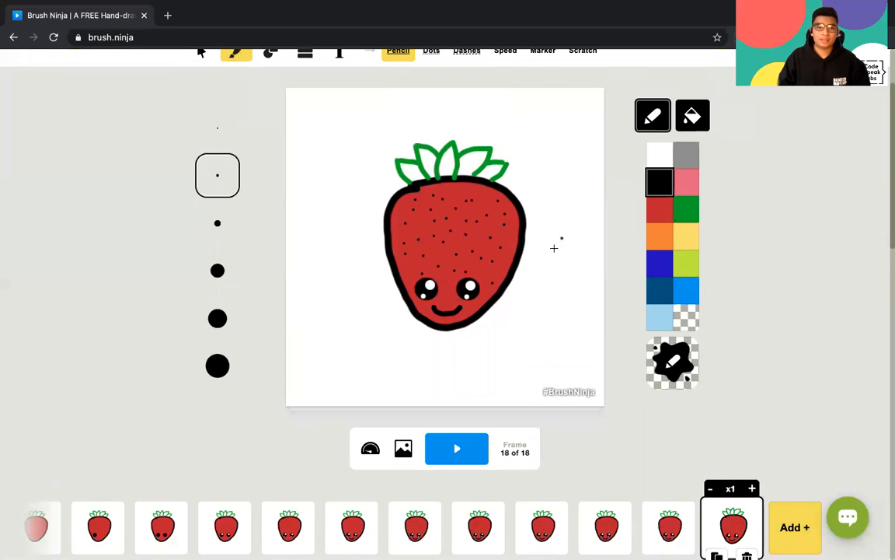
{"action": "scroll", "coordinate": [546, 266], "scroll_direction": "down", "scroll_amount": 1}
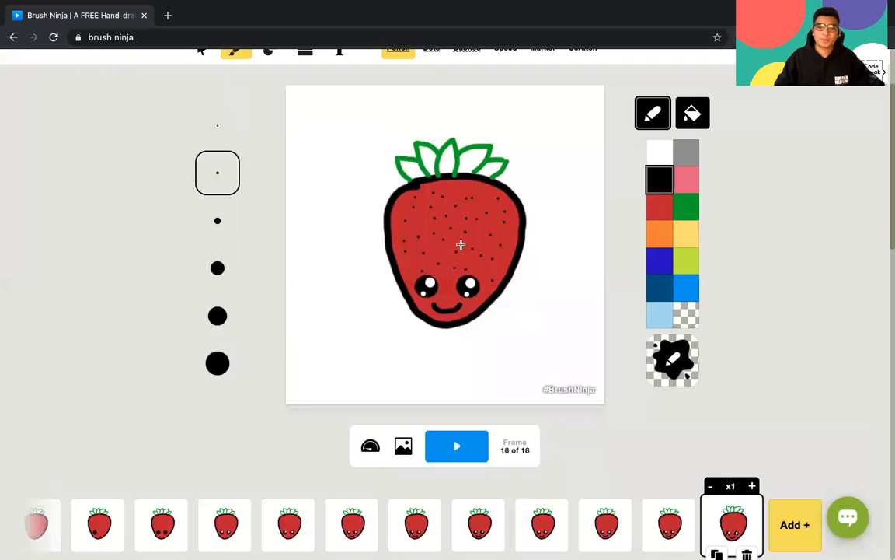
Step: Play and stop the strawberry animation, and set the eighteenth frame to be held for x5
{"action": "left_click", "coordinate": [458, 449]}
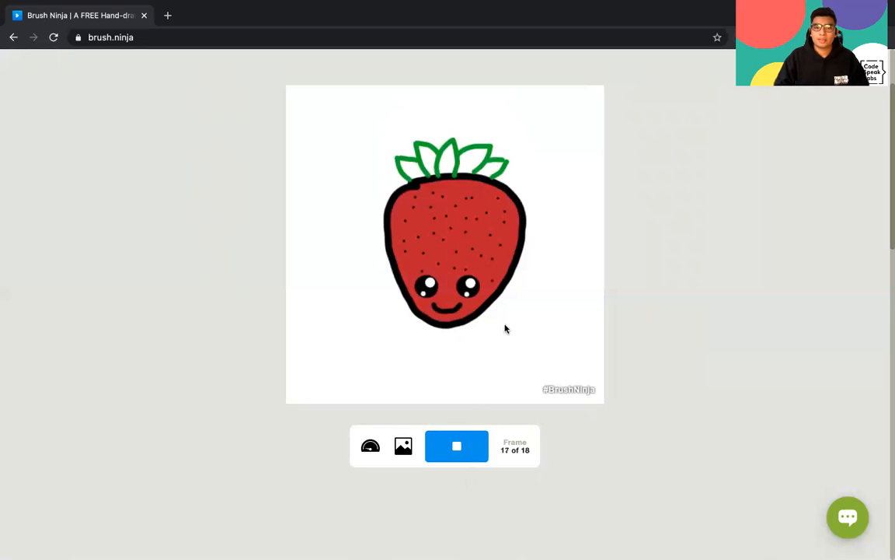
{"action": "left_click", "coordinate": [445, 458]}
{"action": "scroll", "coordinate": [544, 394], "scroll_direction": "down", "scroll_amount": 3}
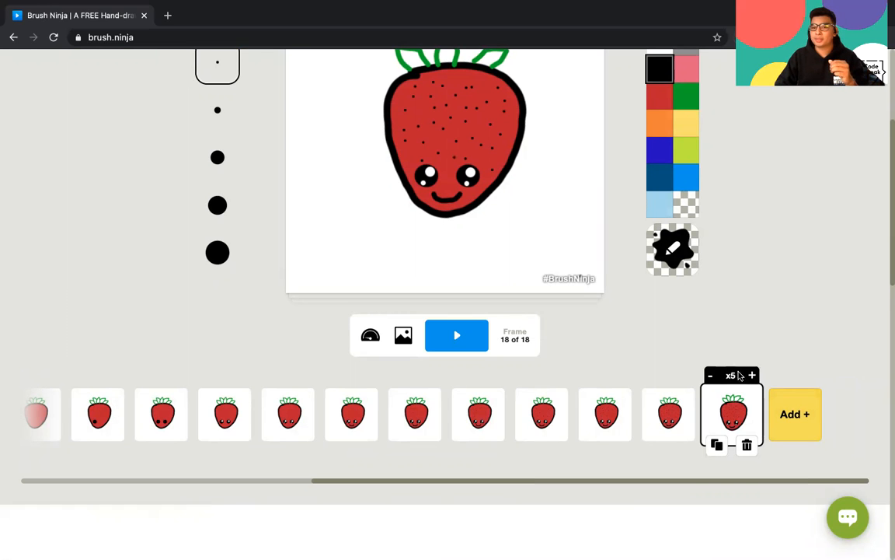
{"action": "scroll", "coordinate": [545, 350], "scroll_direction": "up", "scroll_amount": 1}
{"action": "scroll", "coordinate": [440, 364], "scroll_direction": "up", "scroll_amount": 1}
Step: Play the animation again to check the longer hold on the last frame, and stop the playback
{"action": "left_click", "coordinate": [470, 391]}
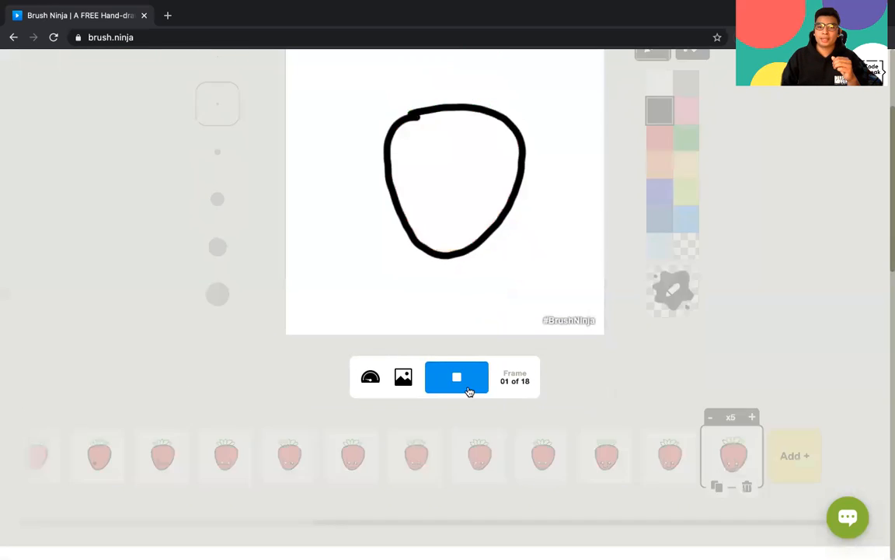
{"action": "scroll", "coordinate": [493, 387], "scroll_direction": "up", "scroll_amount": 4}
{"action": "scroll", "coordinate": [569, 409], "scroll_direction": "down", "scroll_amount": 1}
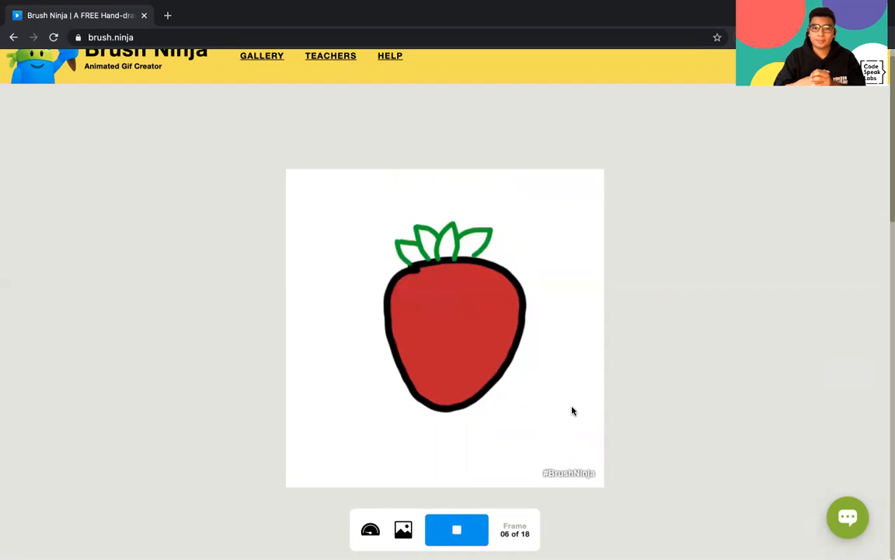
{"action": "left_click", "coordinate": [459, 530]}
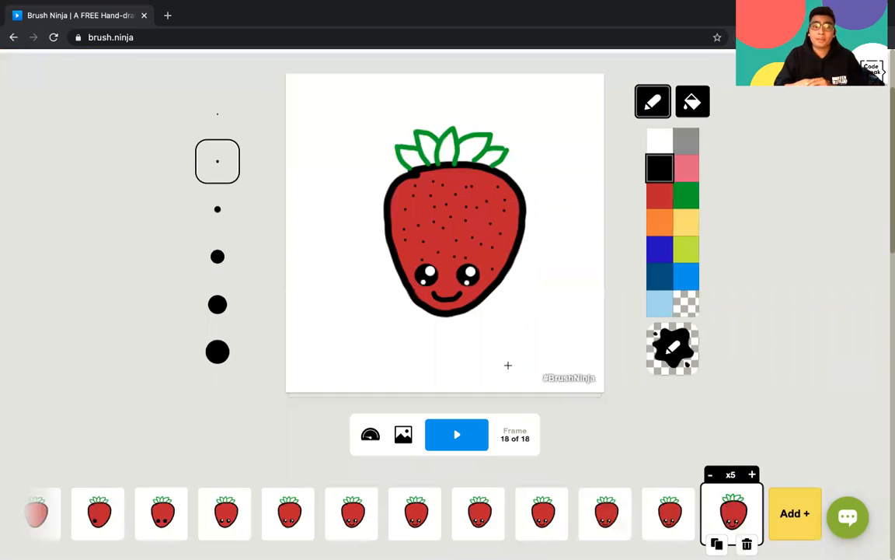
{"action": "scroll", "coordinate": [508, 365], "scroll_direction": "up", "scroll_amount": 2}
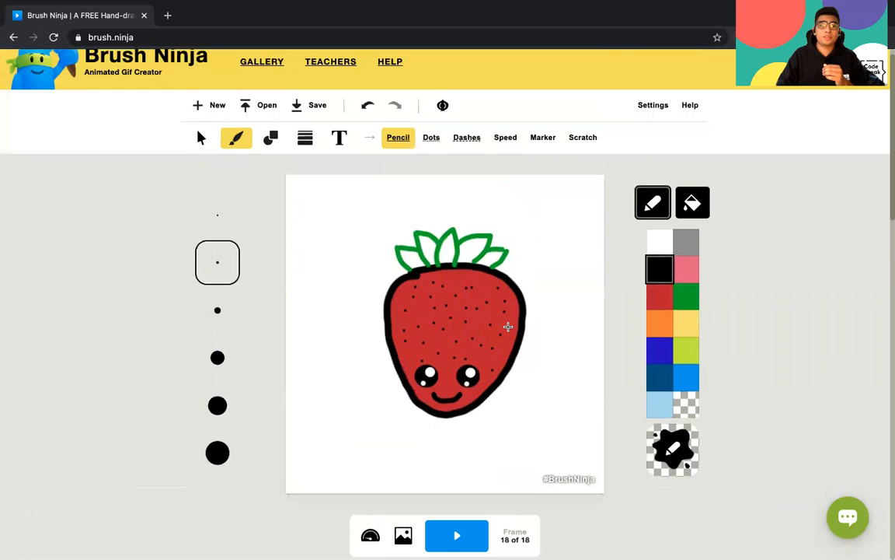